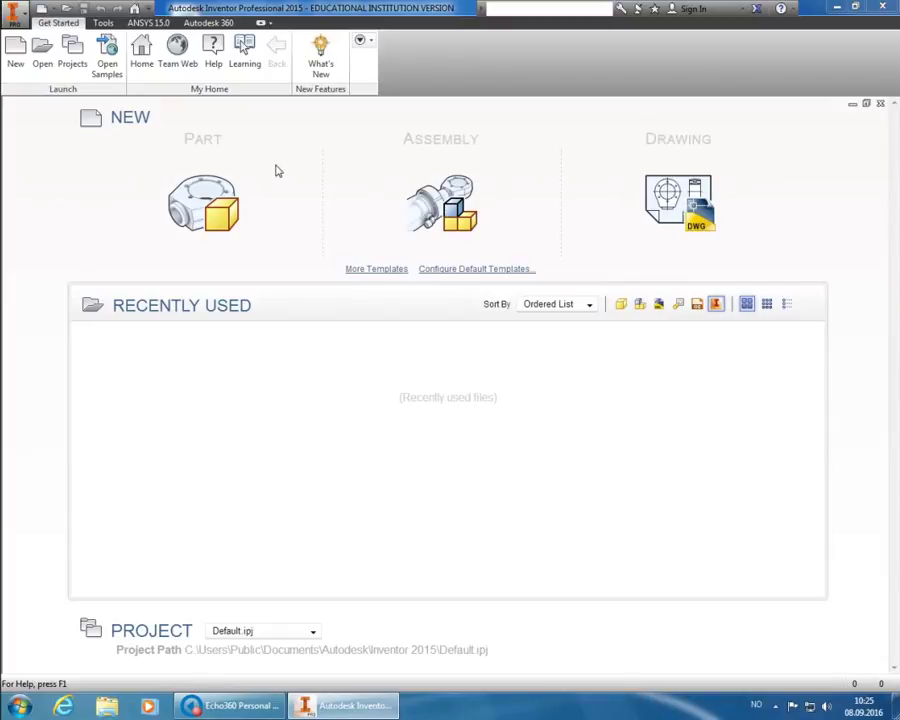
- Open the Projects list and launch the wizard for a new project
{"action": "left_click", "coordinate": [71, 62]}
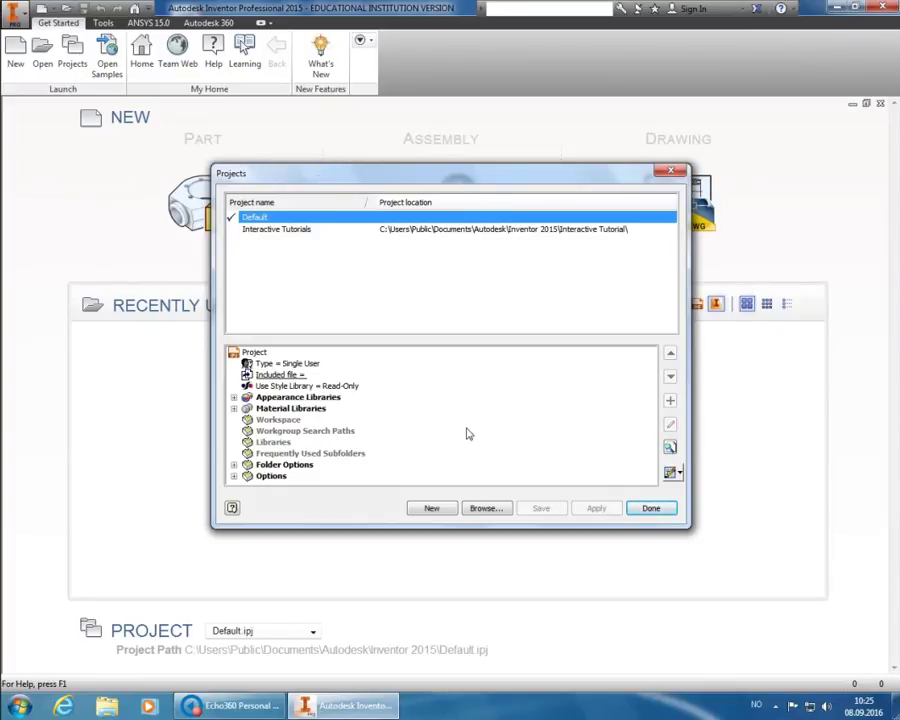
{"action": "left_click", "coordinate": [436, 514]}
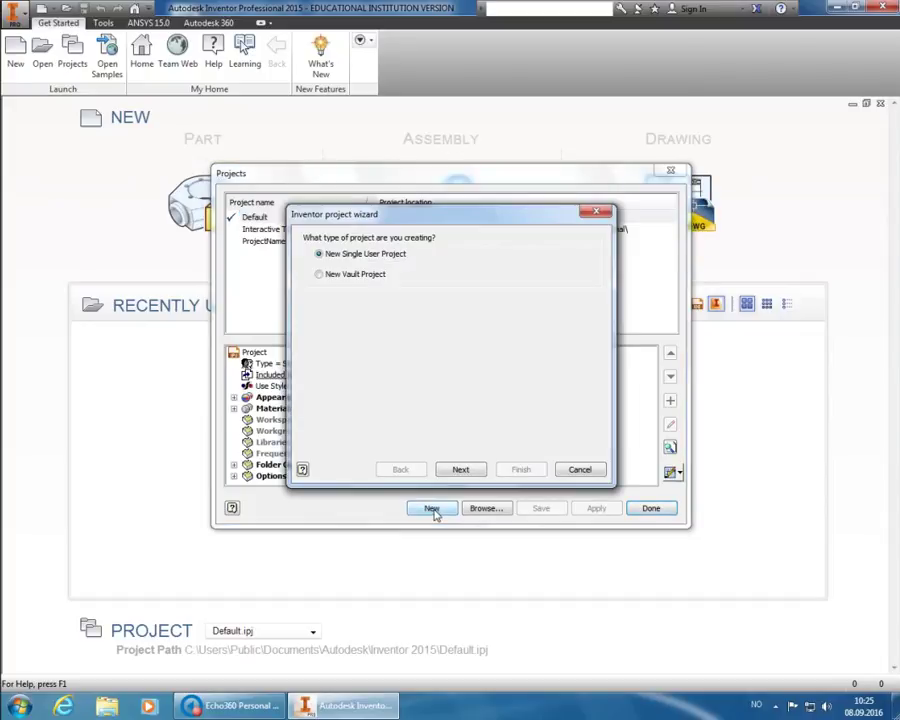
{"action": "left_click", "coordinate": [348, 276]}
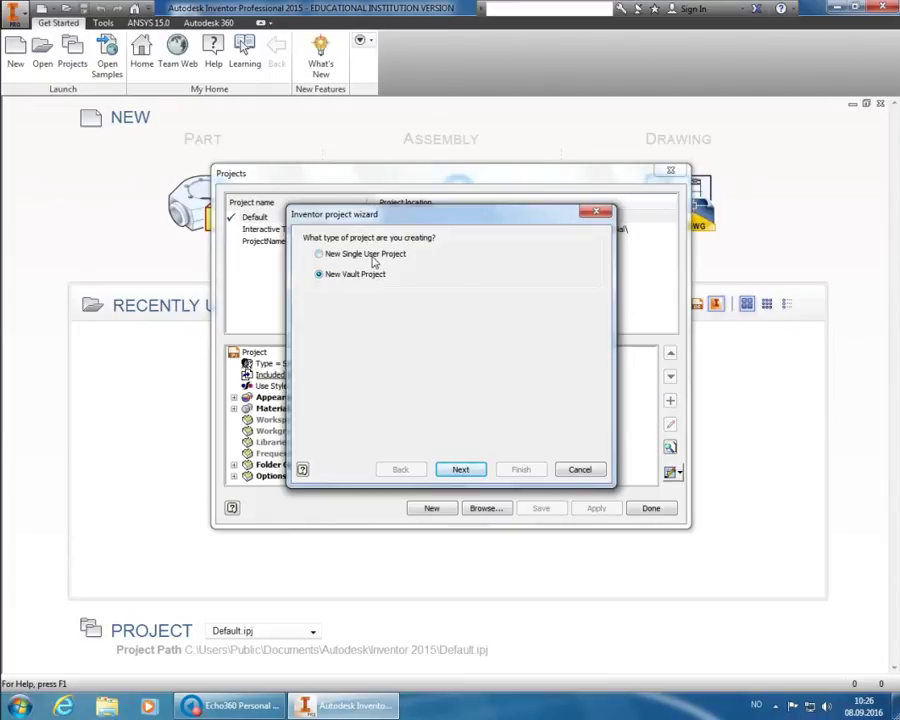
{"action": "left_click", "coordinate": [373, 256]}
- Name the single-user project 'Practice Task 1' and browse for its workspace folder
{"action": "left_click", "coordinate": [459, 470]}
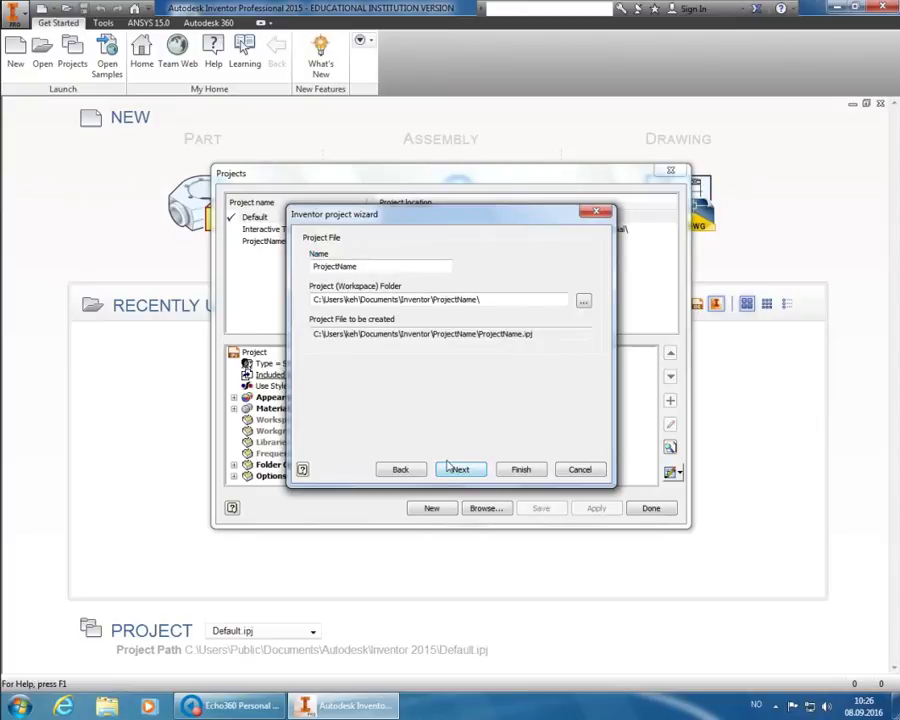
{"action": "left_click_drag", "start_coordinate": [362, 267], "coordinate": [318, 273]}
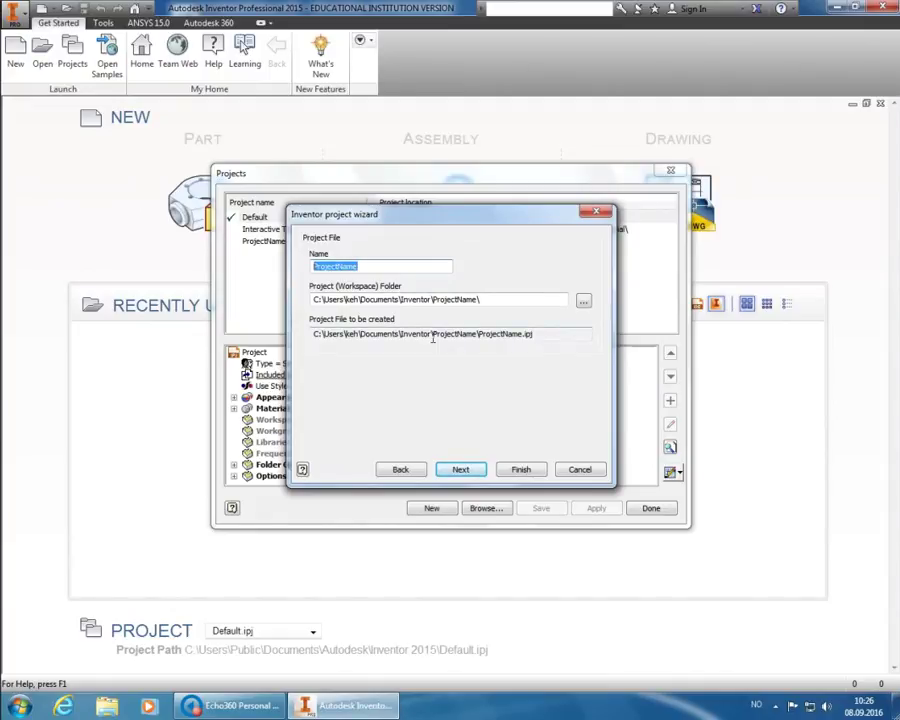
{"action": "type", "text": "Practice Task 1"}
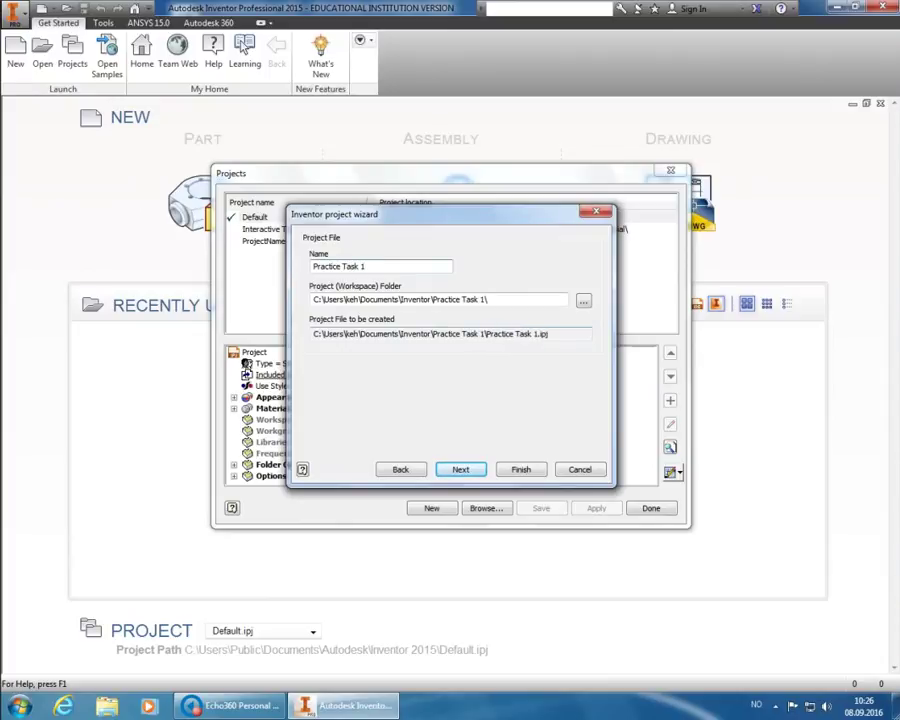
{"action": "left_click", "coordinate": [583, 301]}
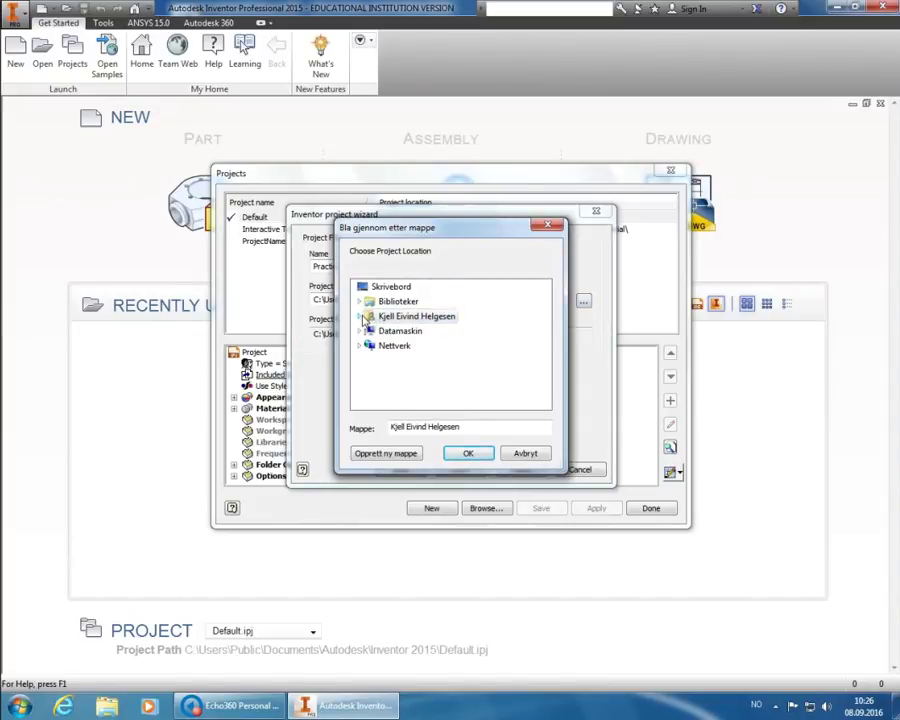
- Expand Datamaskin and the H: drive, look into UNI2004, then select the H: drive
{"action": "left_click", "coordinate": [359, 331]}
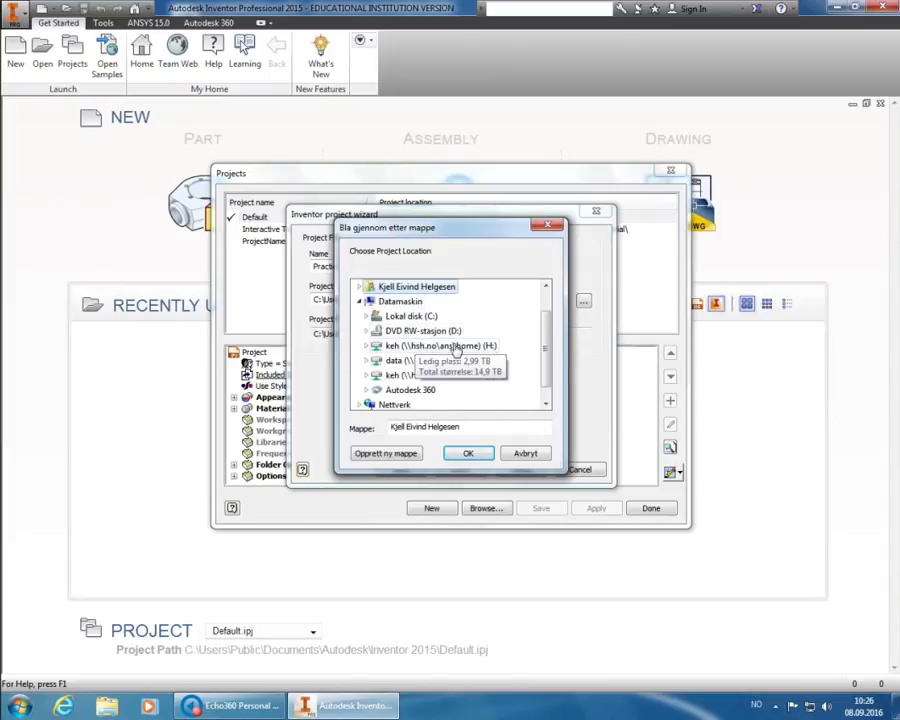
{"action": "left_click", "coordinate": [490, 349]}
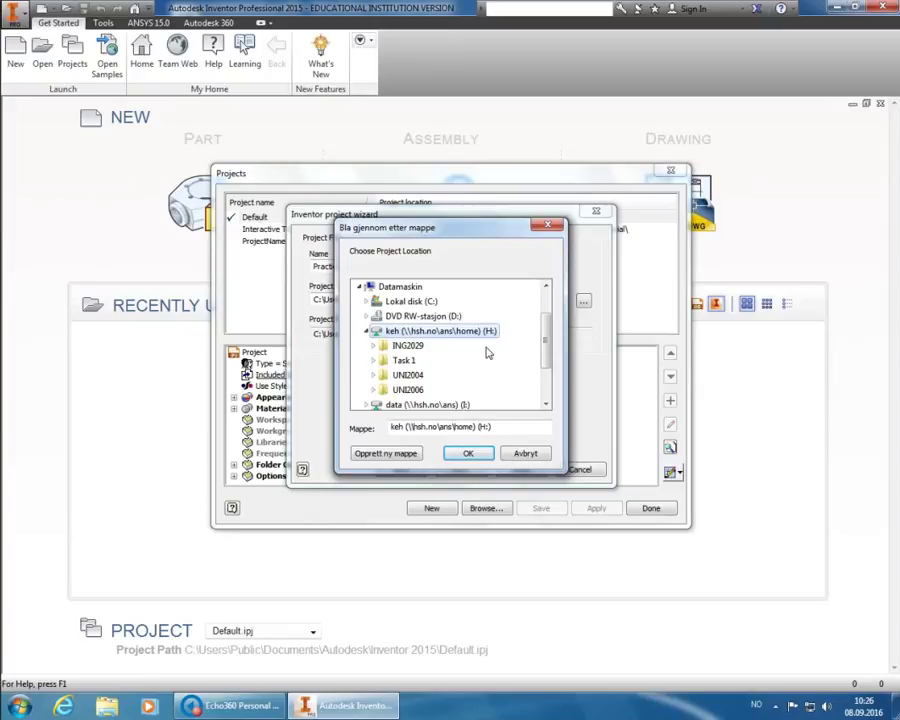
{"action": "left_click", "coordinate": [418, 376]}
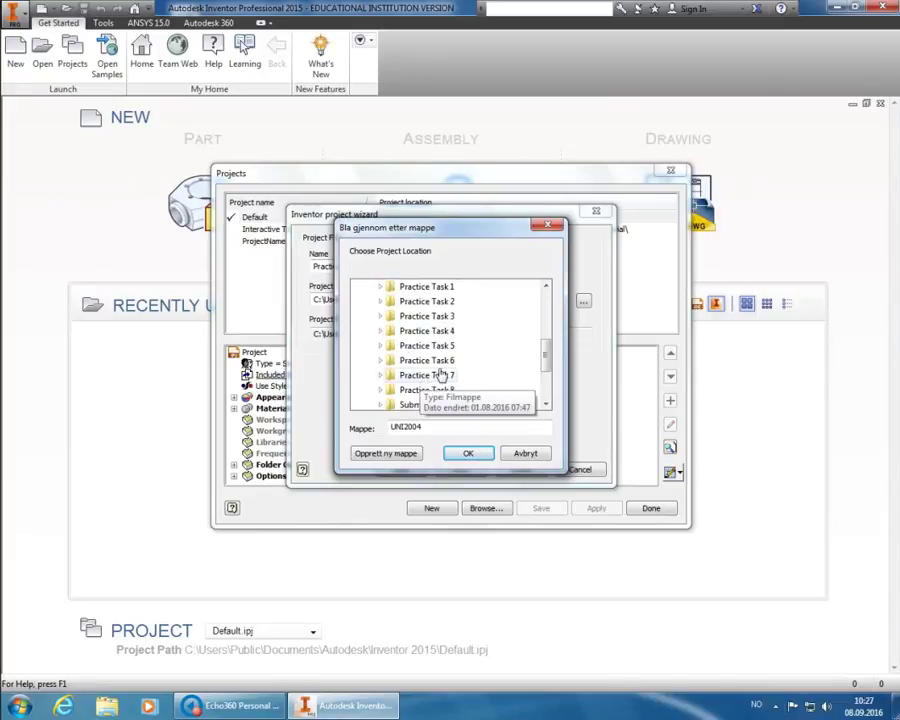
{"action": "scroll", "coordinate": [424, 380], "scroll_direction": "down", "scroll_amount": 1}
{"action": "scroll", "coordinate": [430, 400], "scroll_direction": "up", "scroll_amount": 3}
{"action": "scroll", "coordinate": [436, 400], "scroll_direction": "down", "scroll_amount": 1}
{"action": "scroll", "coordinate": [436, 370], "scroll_direction": "down", "scroll_amount": 1}
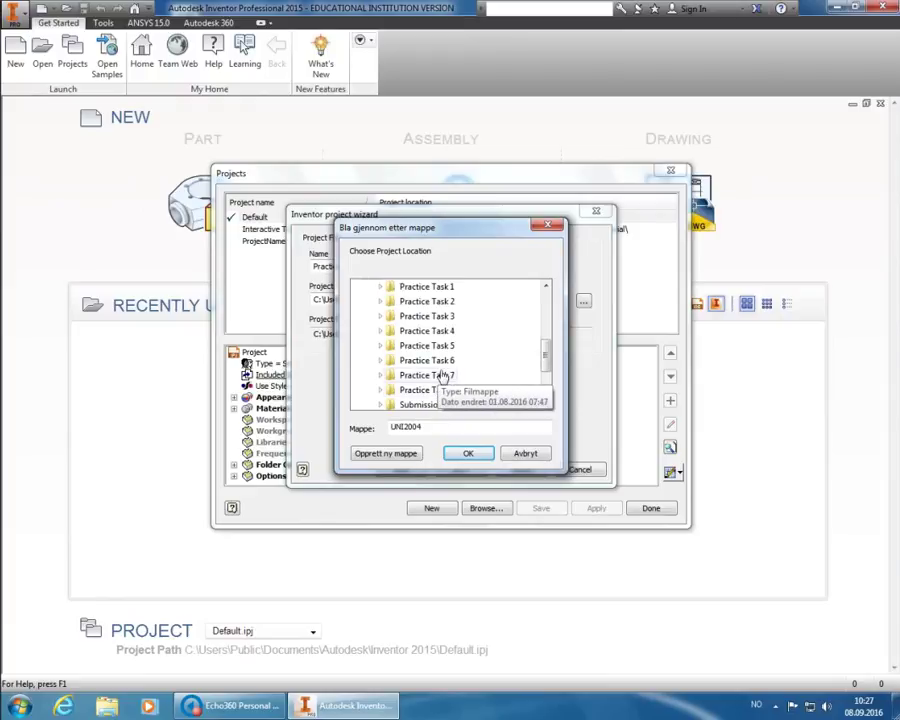
{"action": "scroll", "coordinate": [432, 372], "scroll_direction": "up", "scroll_amount": 2}
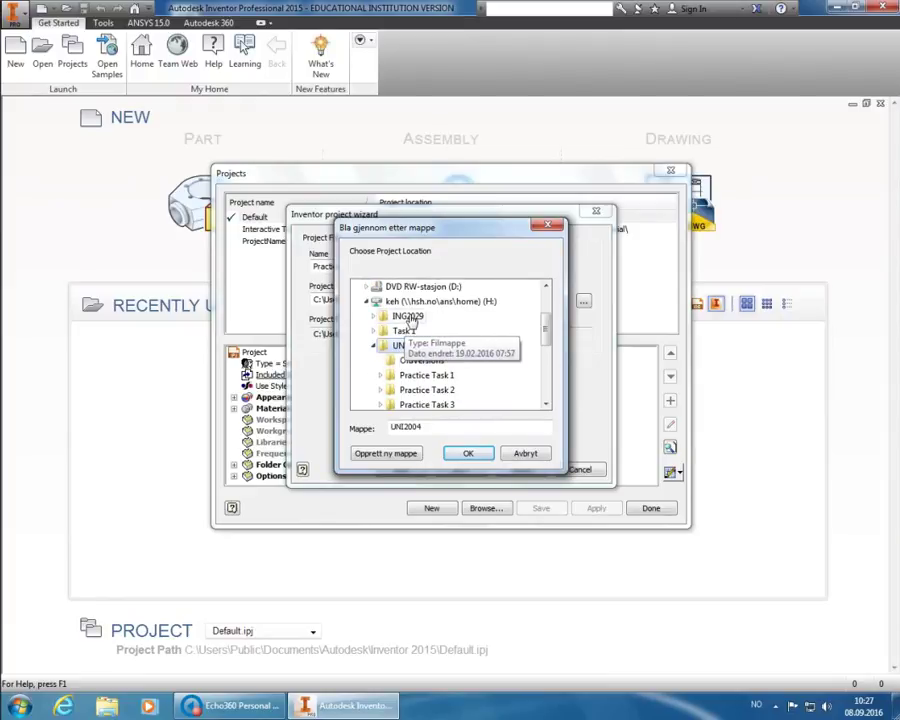
{"action": "left_click", "coordinate": [425, 303]}
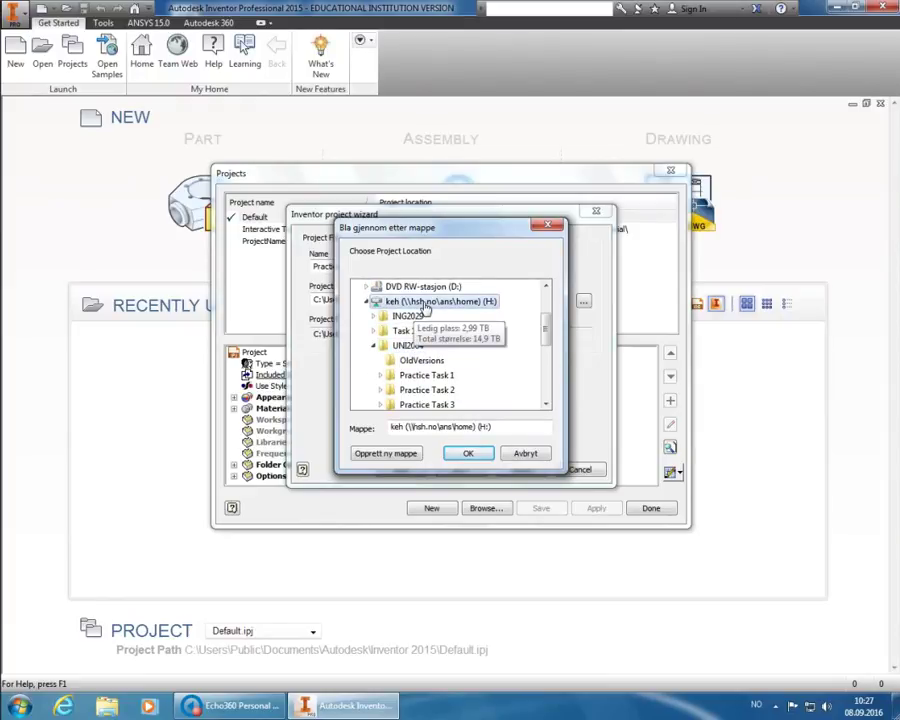
- Create a 'Lecture' folder on H: with a 'Practice Task 1' subfolder inside it
{"action": "left_click", "coordinate": [408, 456]}
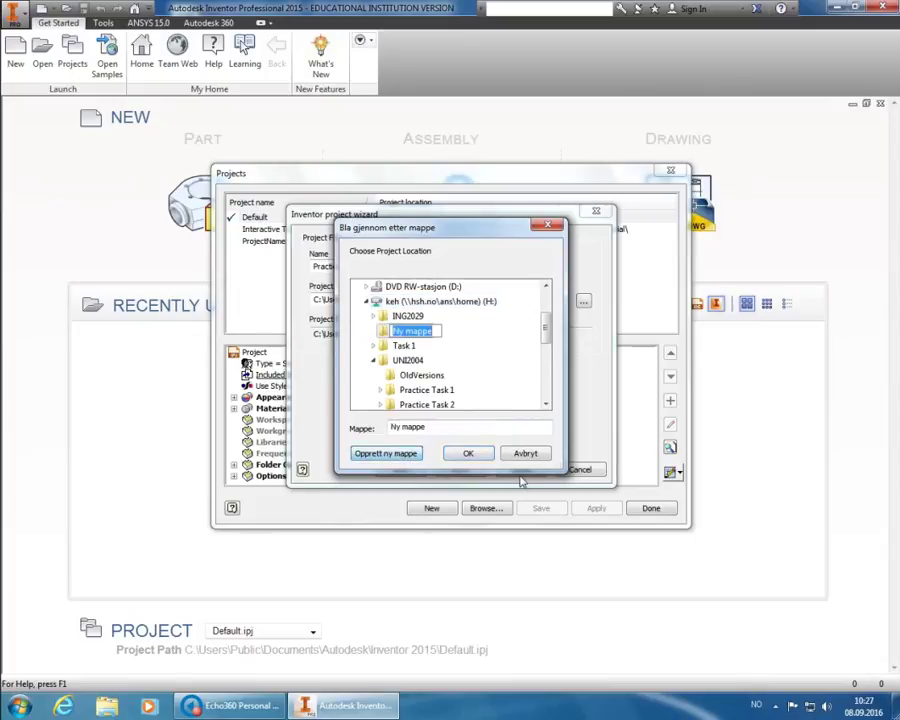
{"action": "type", "text": "Lecture"}
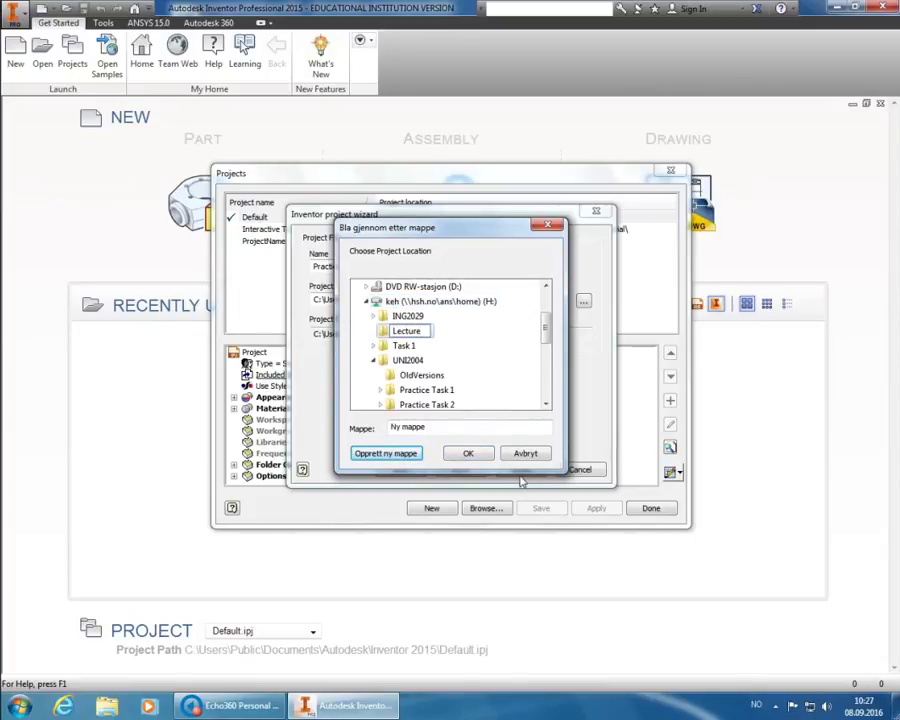
{"action": "key", "text": "Return"}
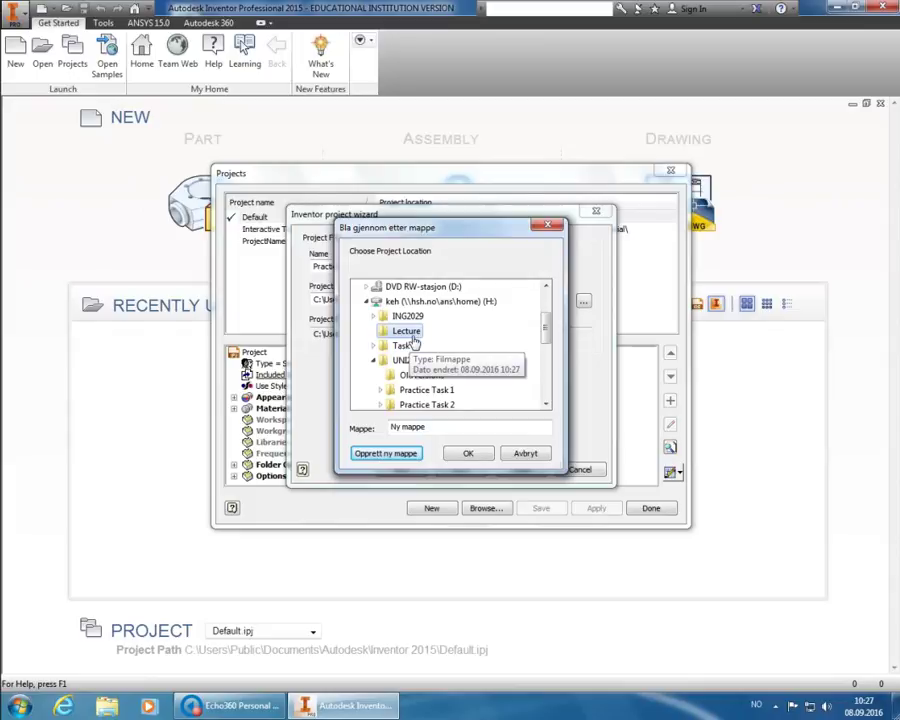
{"action": "left_click", "coordinate": [402, 456]}
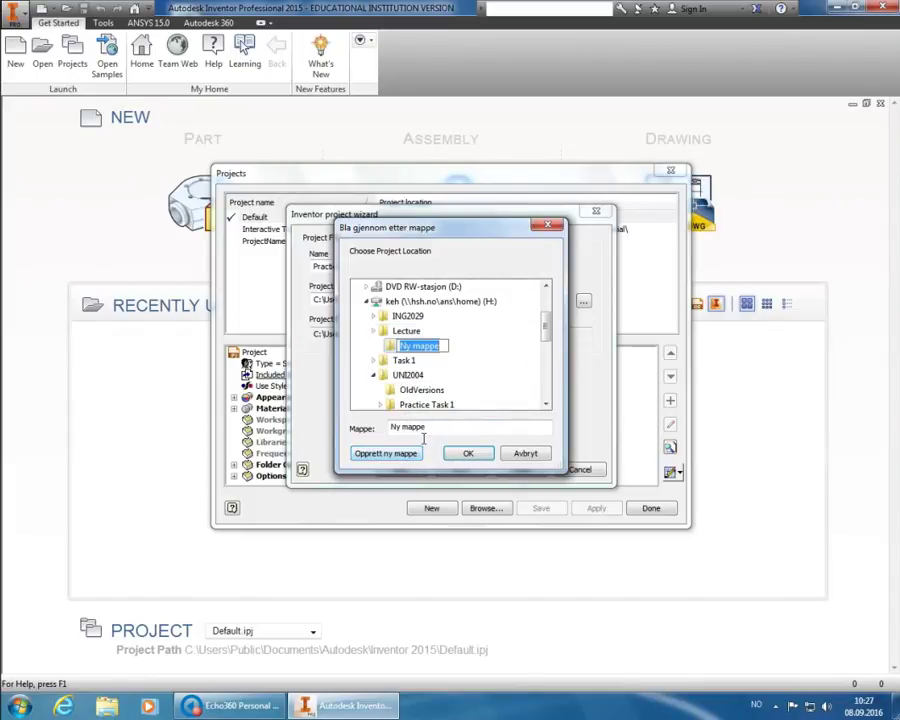
{"action": "type", "text": "Practice "}
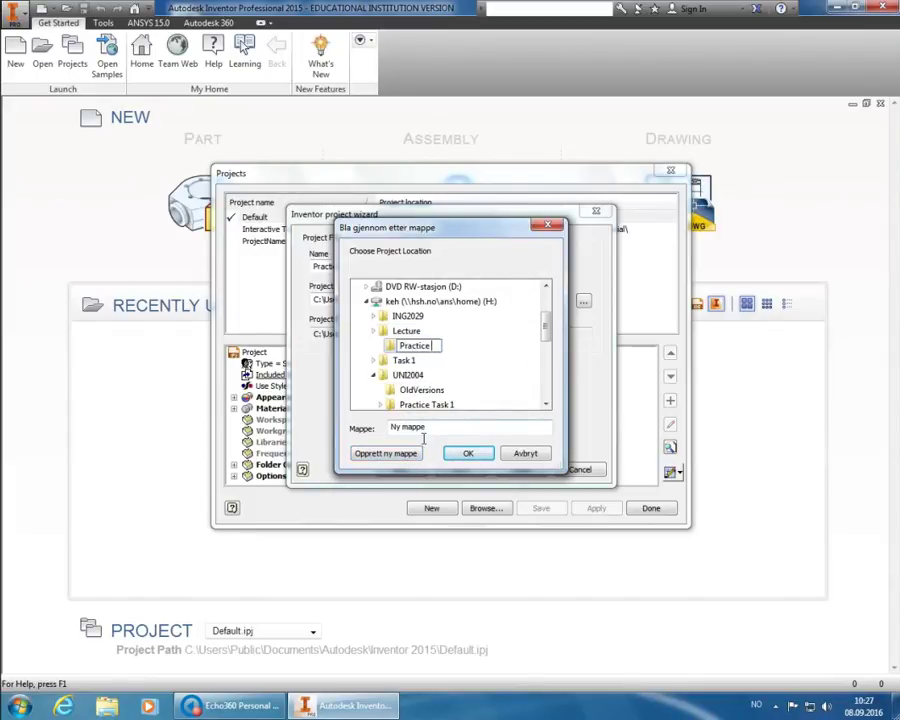
{"action": "type", "text": "Task 1"}
{"action": "key", "text": "Return"}
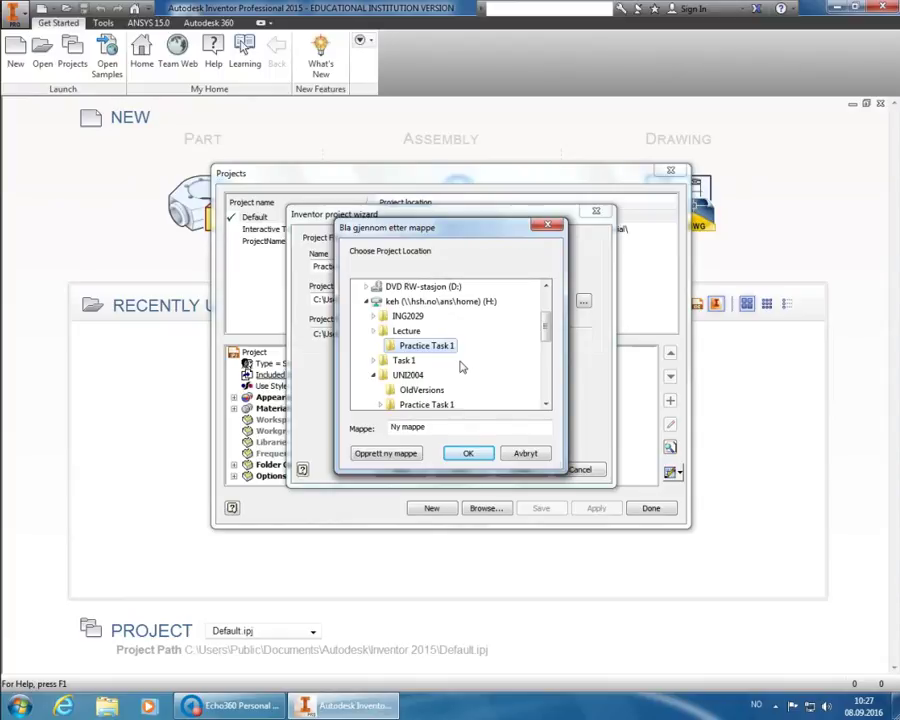
- Choose H:\Lecture\Practice Task 1 as the project's workspace folder
{"action": "left_click", "coordinate": [408, 333]}
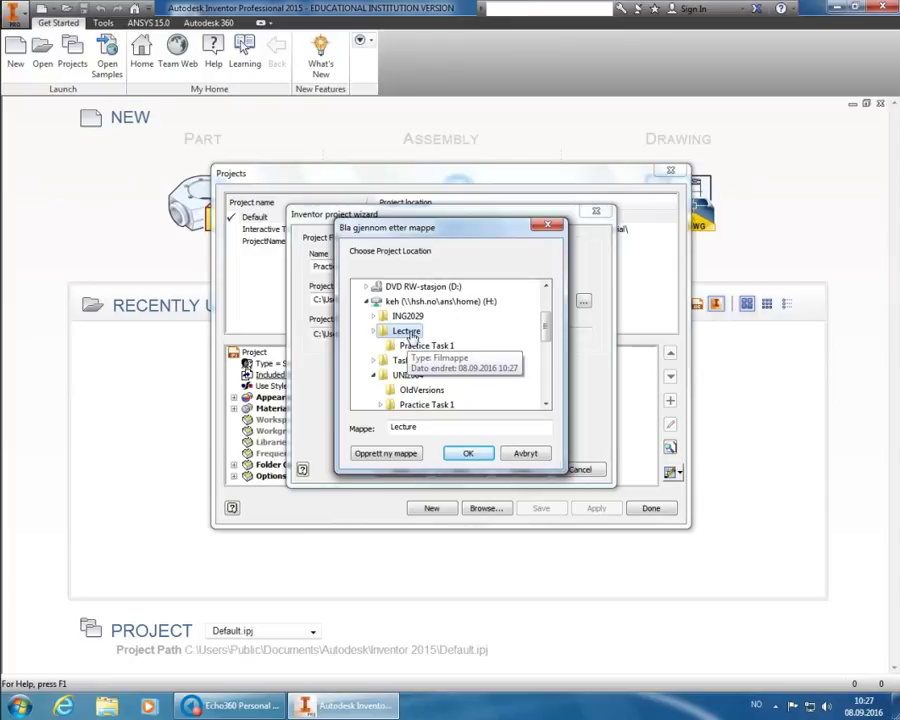
{"action": "left_click", "coordinate": [428, 346]}
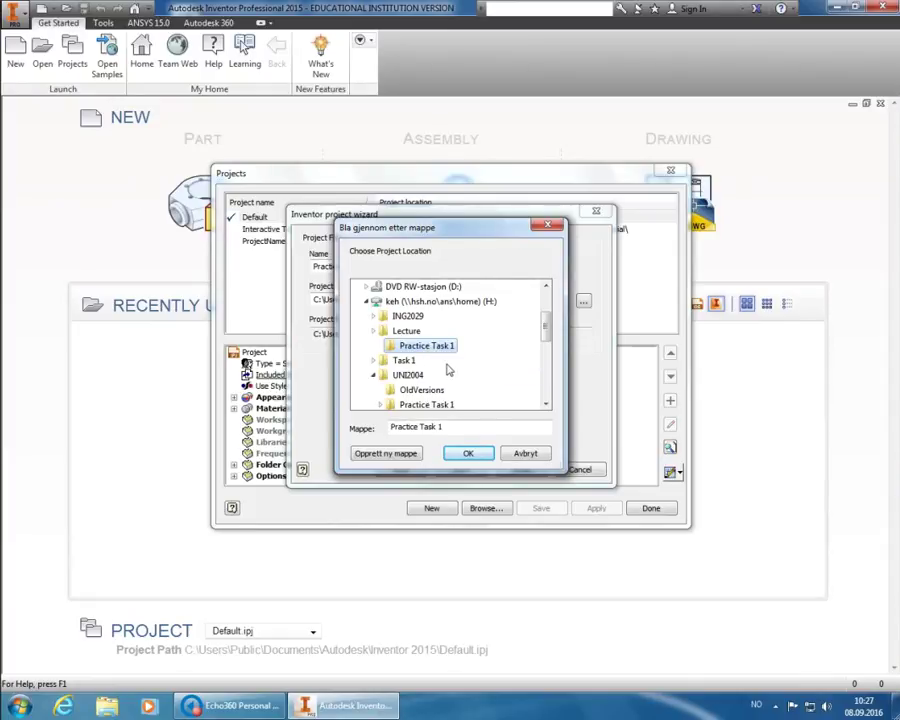
{"action": "left_click", "coordinate": [470, 454]}
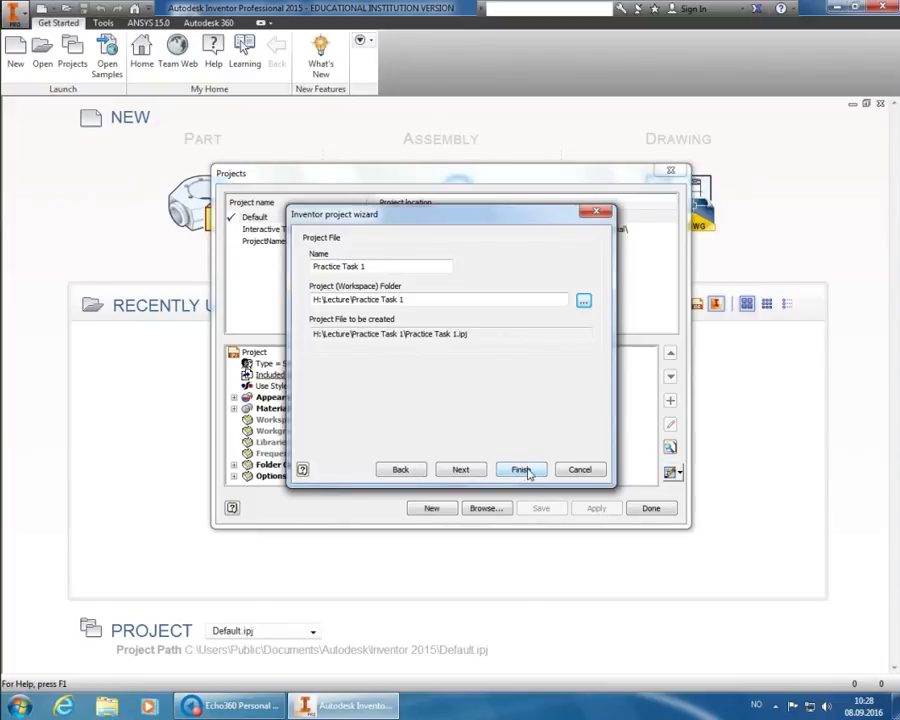
- Finish the wizard and close the Projects dialog with Practice Task 1.ipj active
{"action": "left_click", "coordinate": [527, 472]}
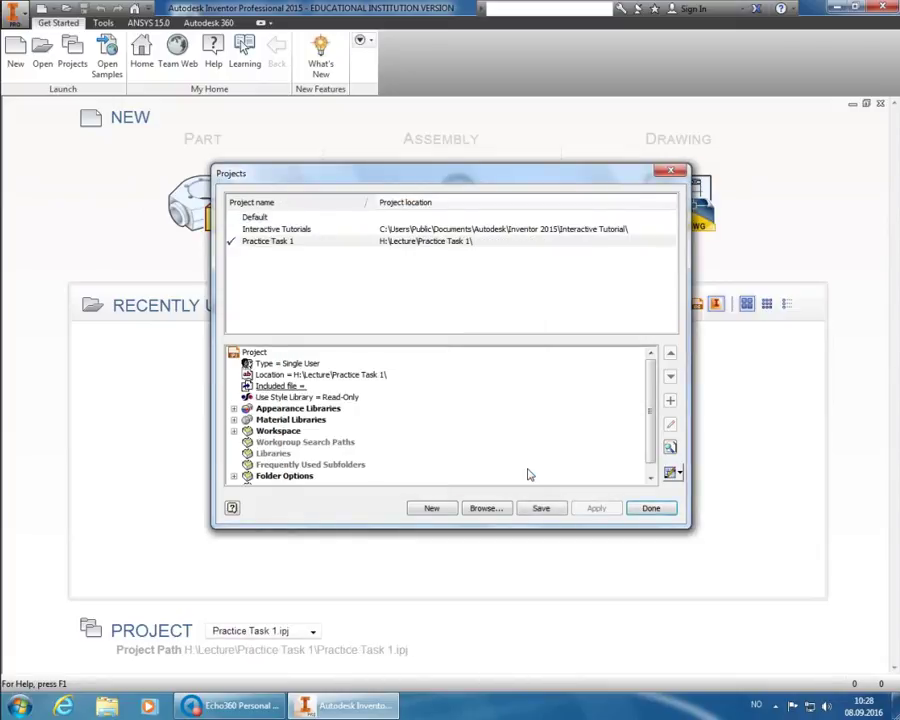
{"action": "left_click", "coordinate": [652, 509]}
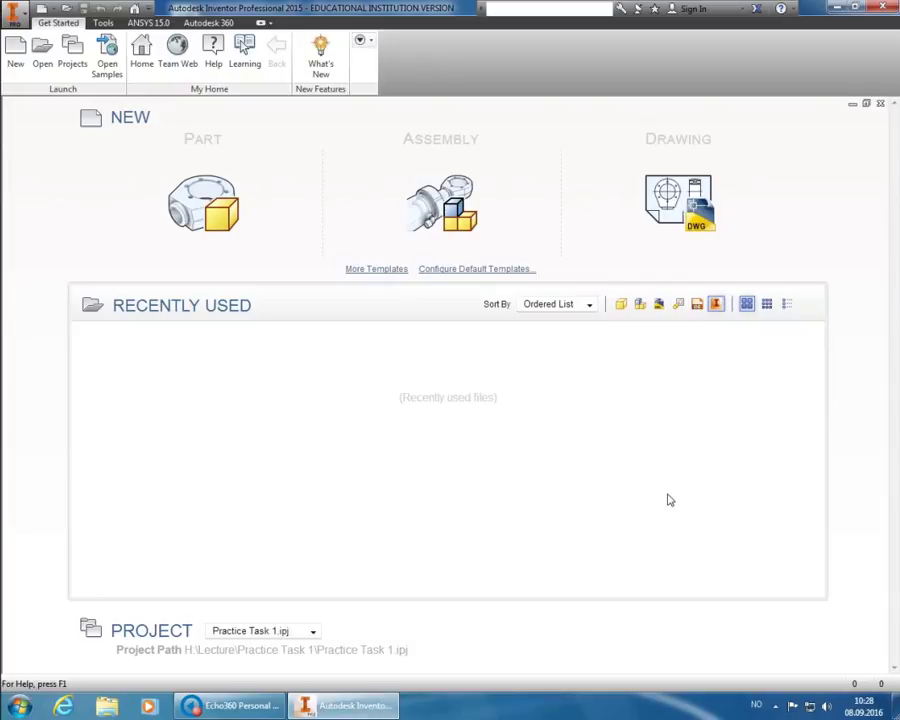
- Start a new file and pick the Metric Standard (mm).ipt part template
{"action": "left_click", "coordinate": [19, 66]}
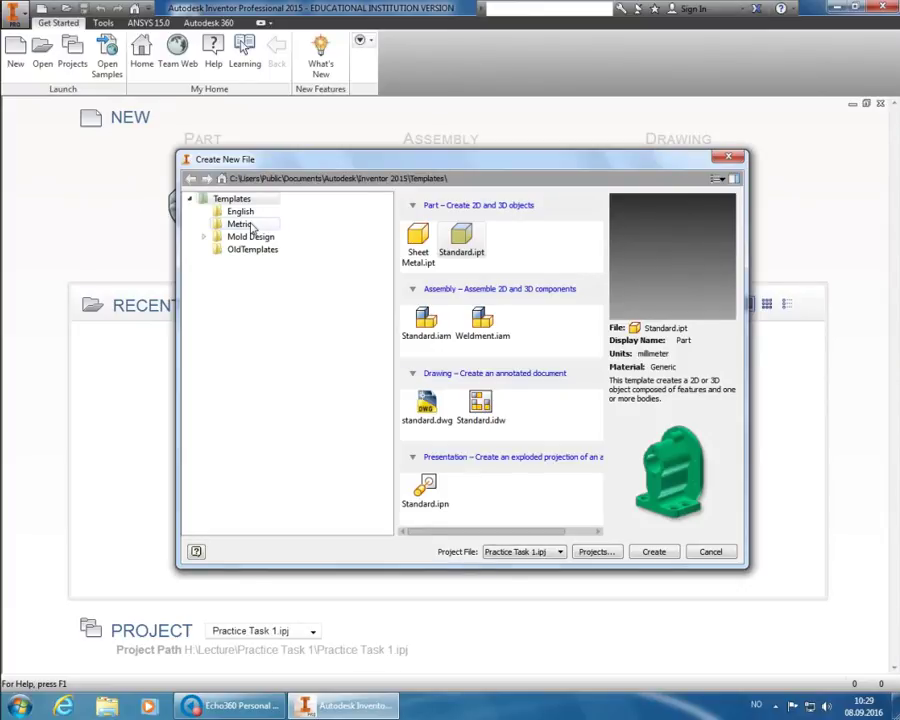
{"action": "left_click", "coordinate": [241, 224]}
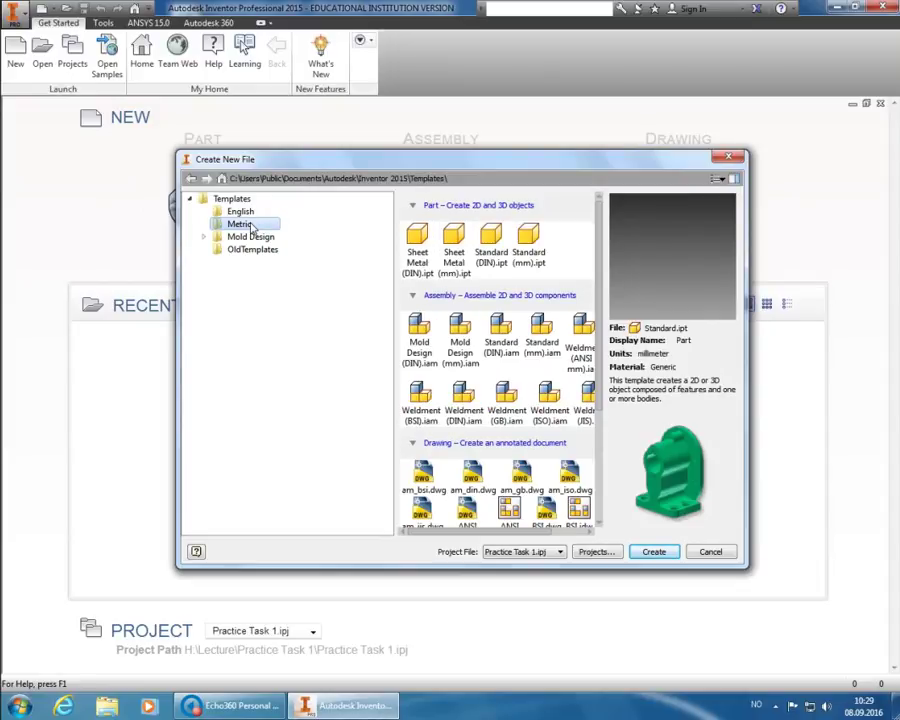
{"action": "left_click", "coordinate": [525, 260]}
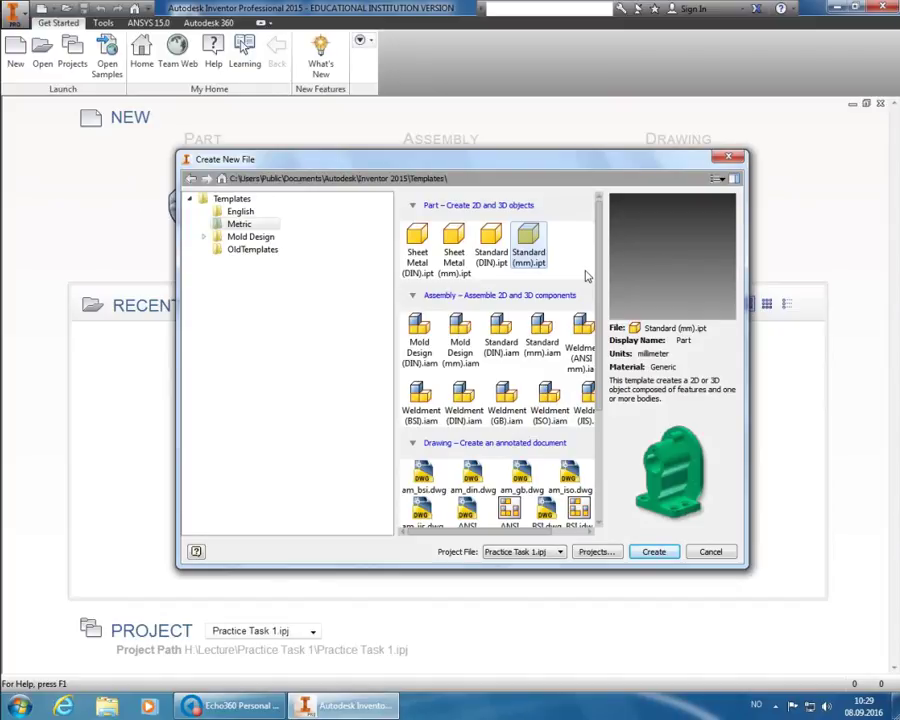
{"action": "left_click", "coordinate": [655, 552]}
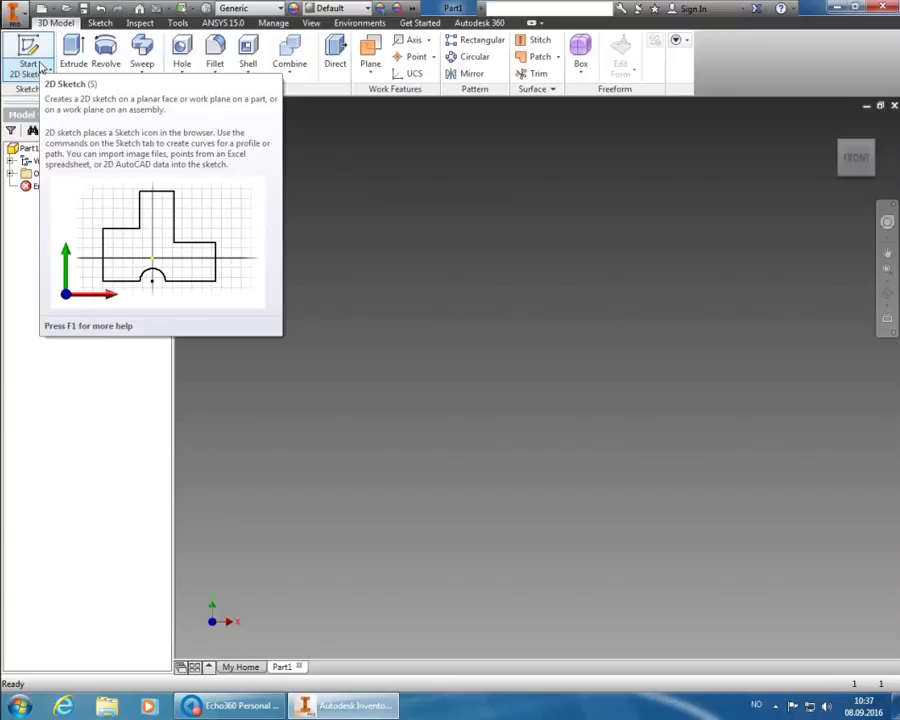
- Start a 2D sketch from the 3D Model tab so the origin planes are shown
{"action": "left_click", "coordinate": [38, 63]}
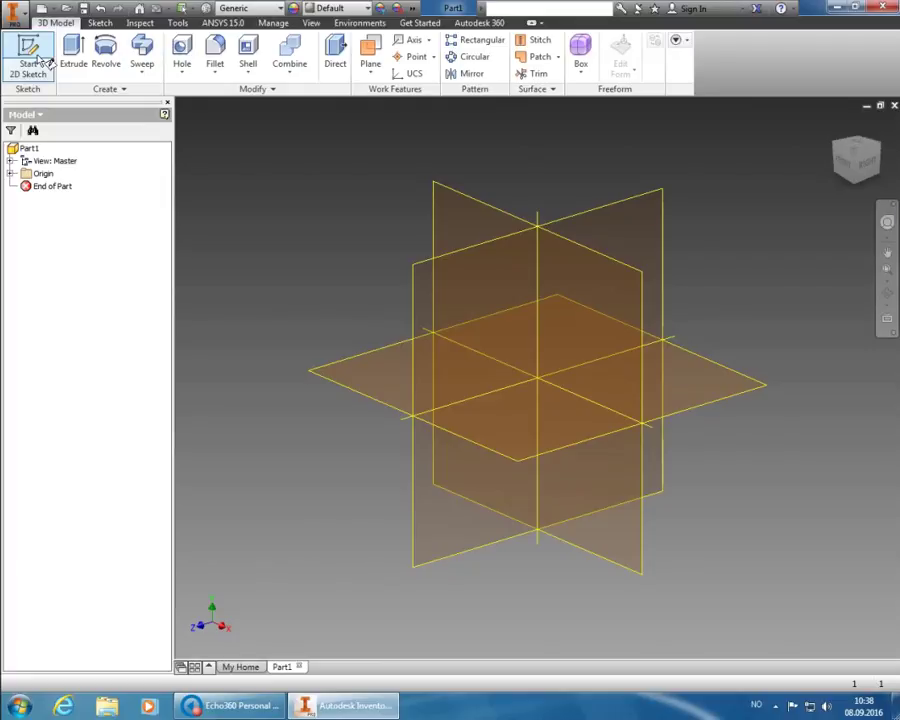
{"action": "left_click", "coordinate": [38, 62]}
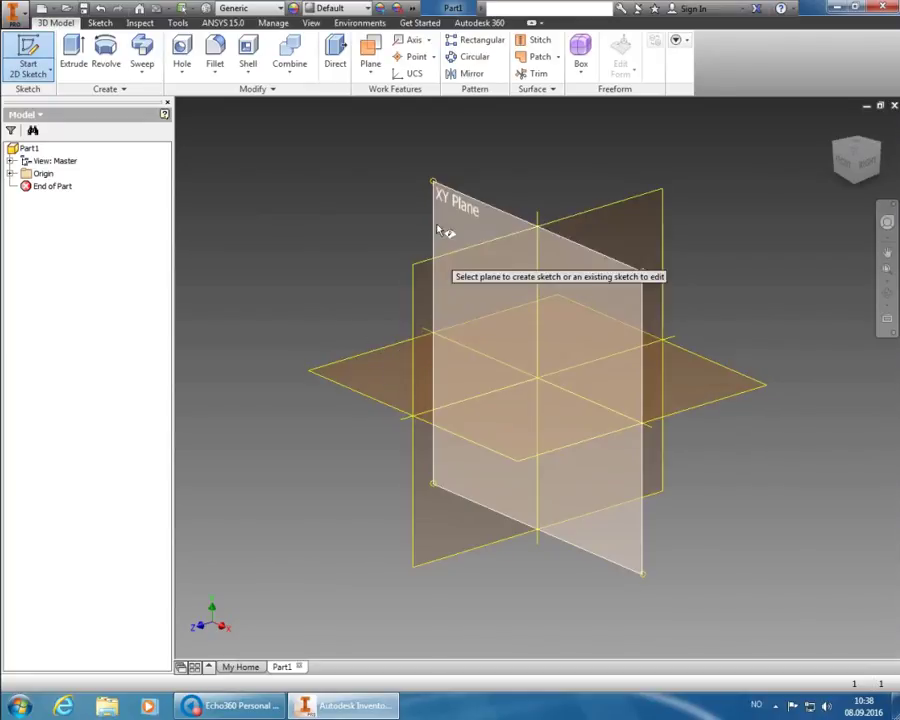
- Place Sketch1 on an origin plane and start the Line tool
{"action": "left_click", "coordinate": [370, 384]}
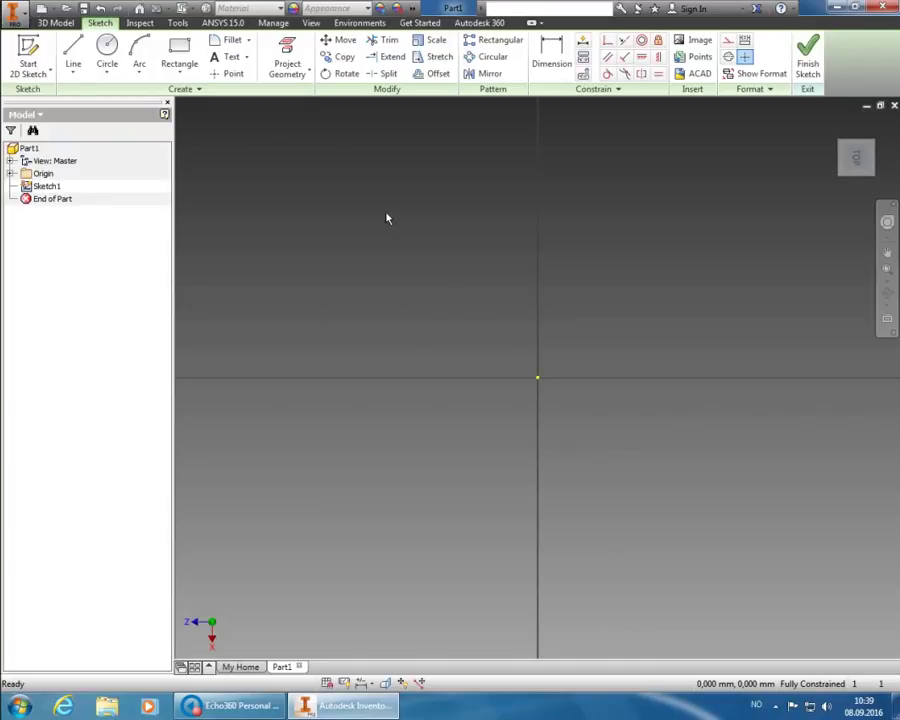
{"action": "left_click", "coordinate": [73, 54]}
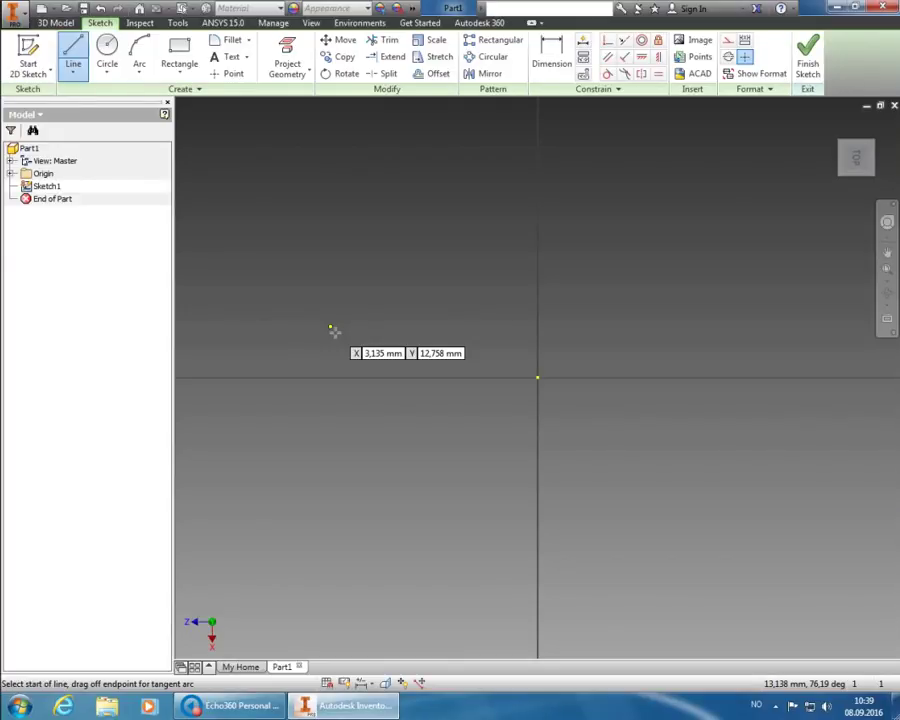
- Draw a sloped line from left of the origin to the upper right, then exit Line
{"action": "left_click", "coordinate": [302, 339]}
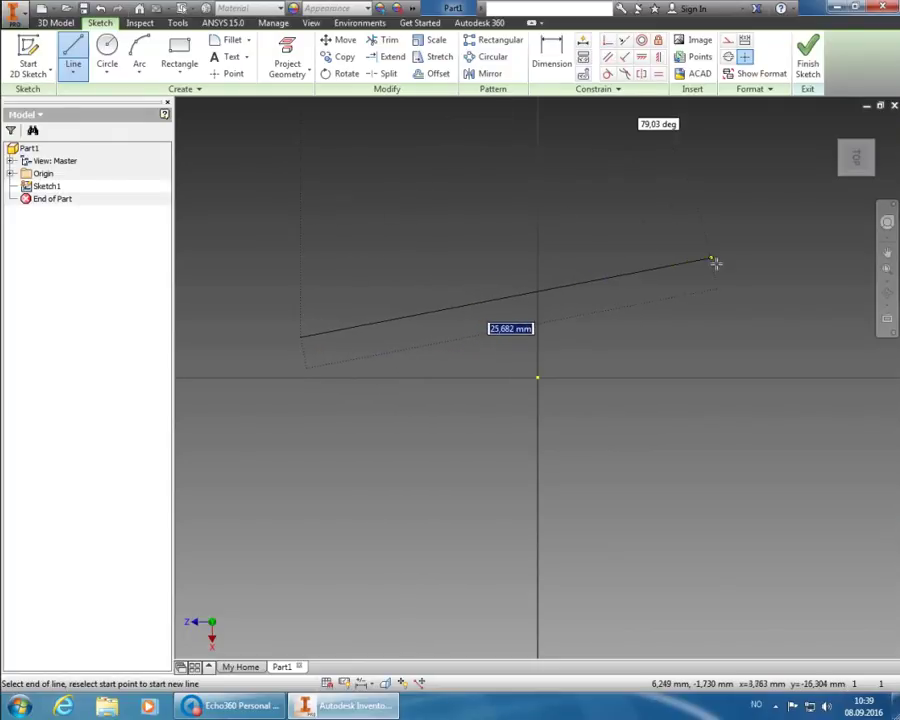
{"action": "left_click", "coordinate": [788, 257]}
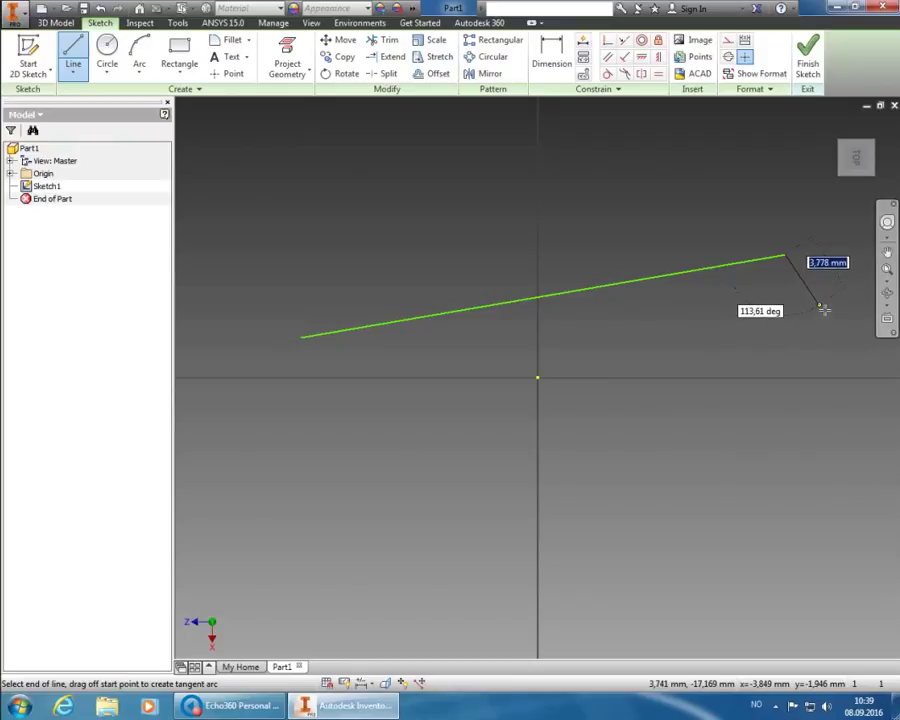
{"action": "right_click", "coordinate": [819, 309]}
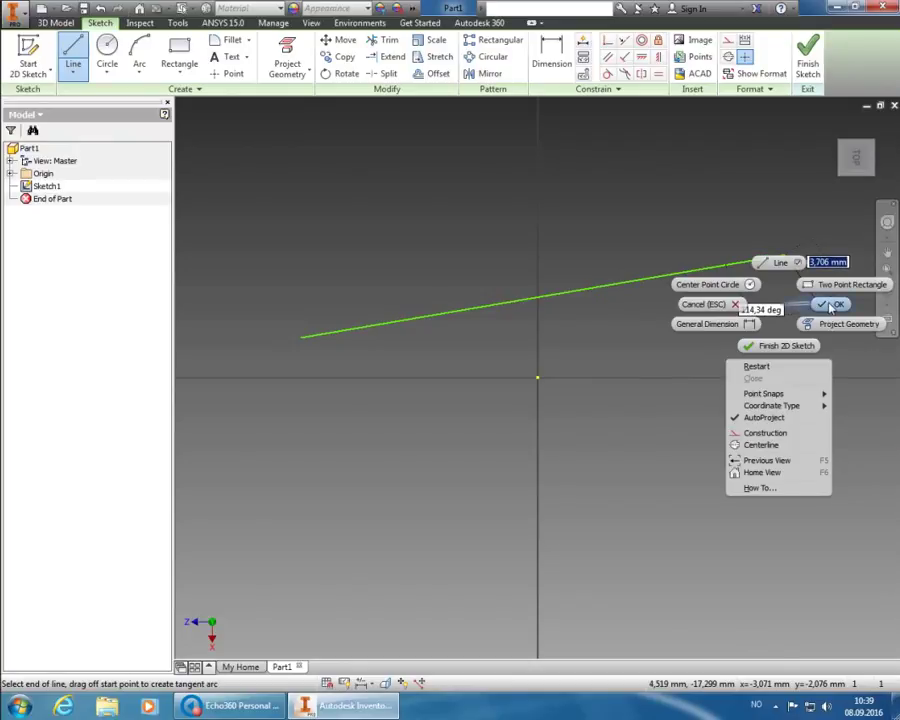
{"action": "key", "text": "Escape"}
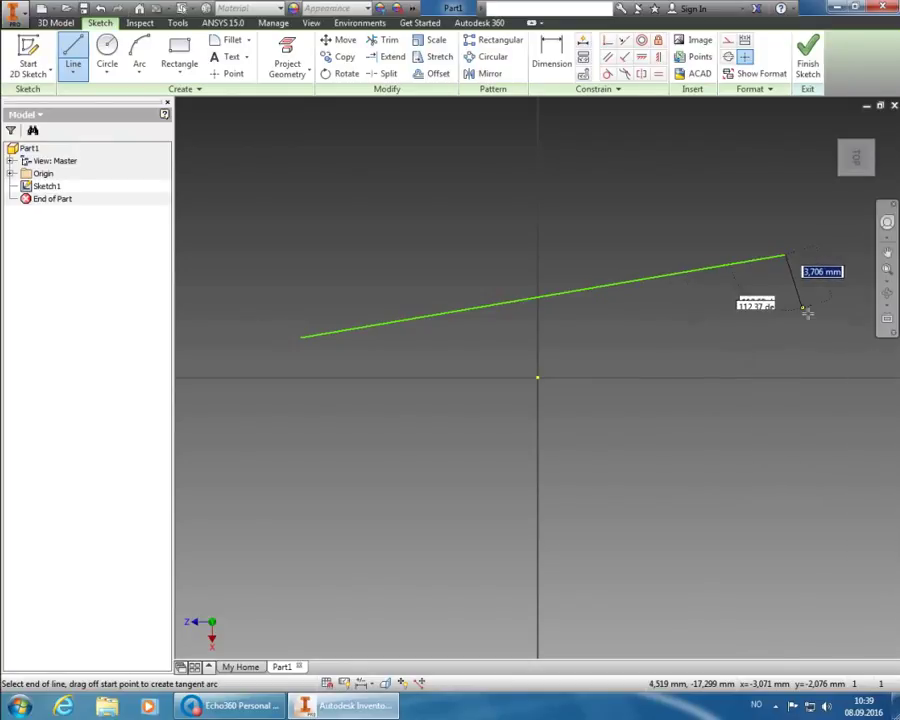
{"action": "key", "text": "Escape"}
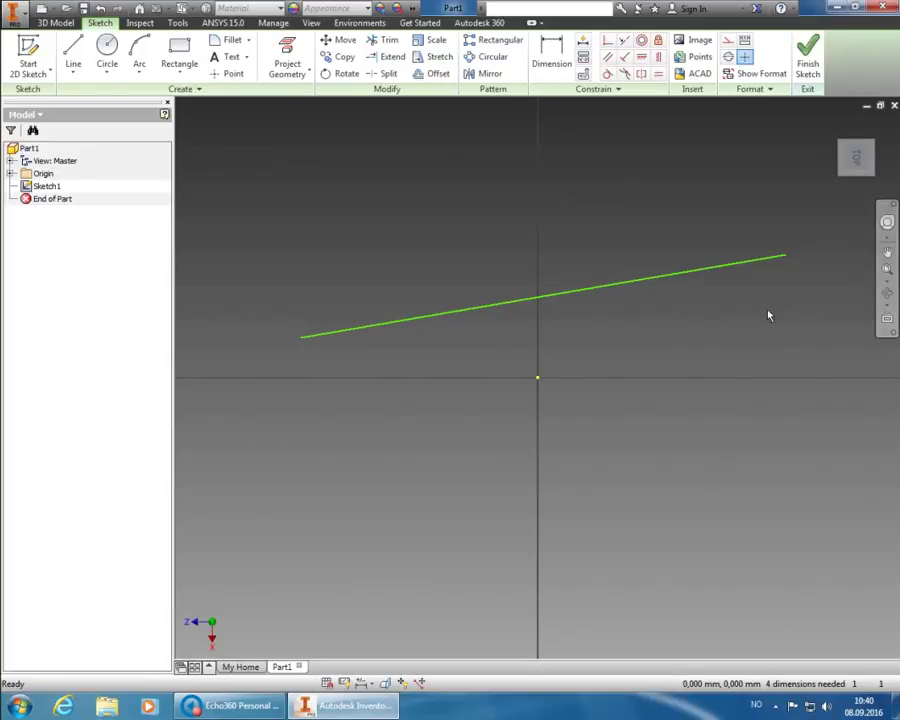
- Convert the sloped line to dashed construction geometry and clear the selection
{"action": "left_click", "coordinate": [716, 274]}
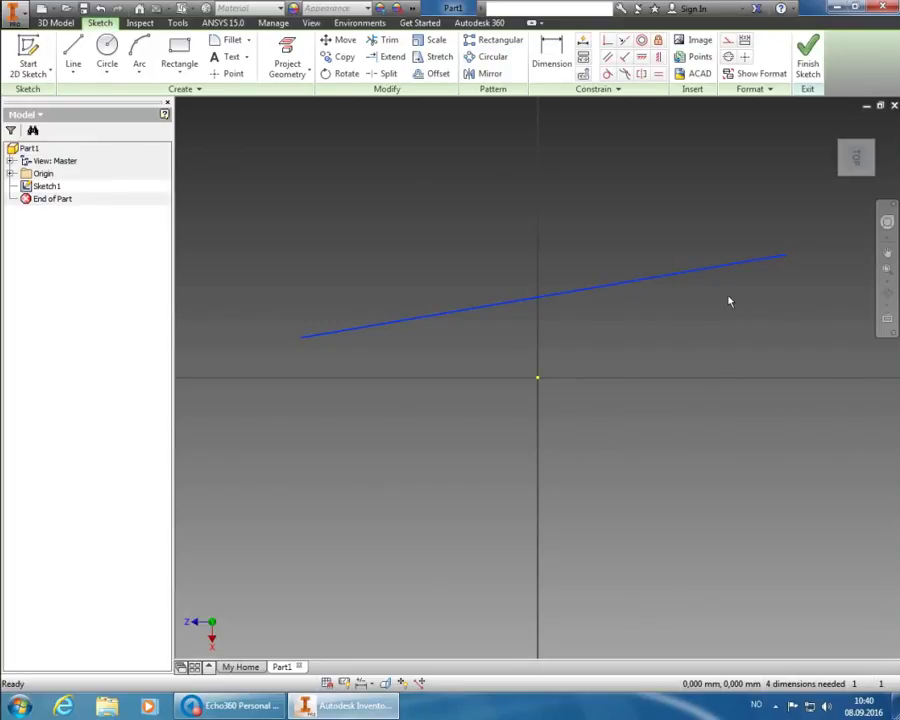
{"action": "left_click", "coordinate": [728, 42]}
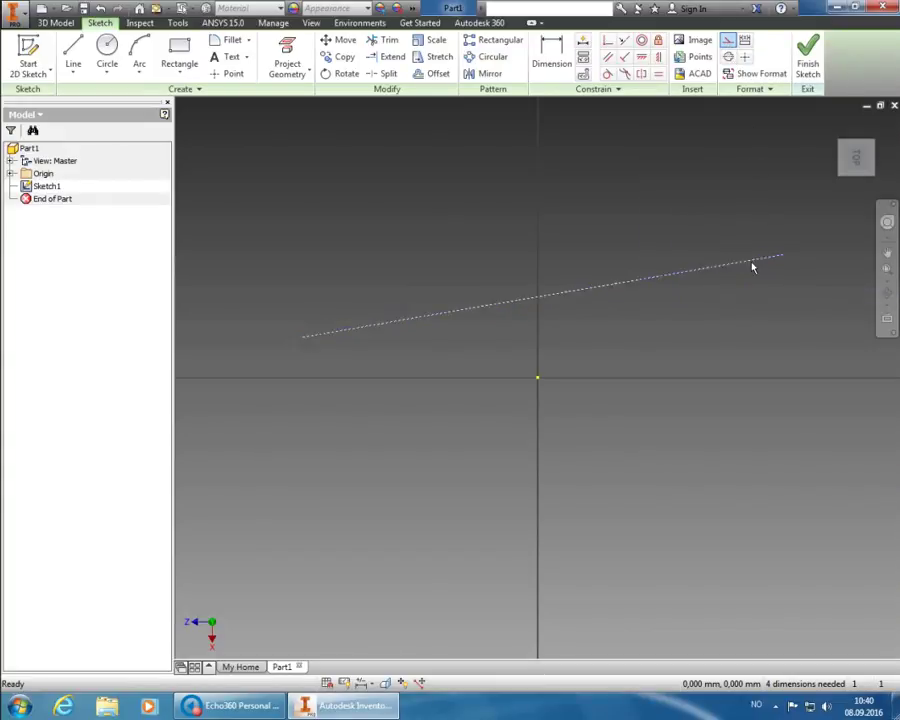
{"action": "left_click", "coordinate": [753, 314]}
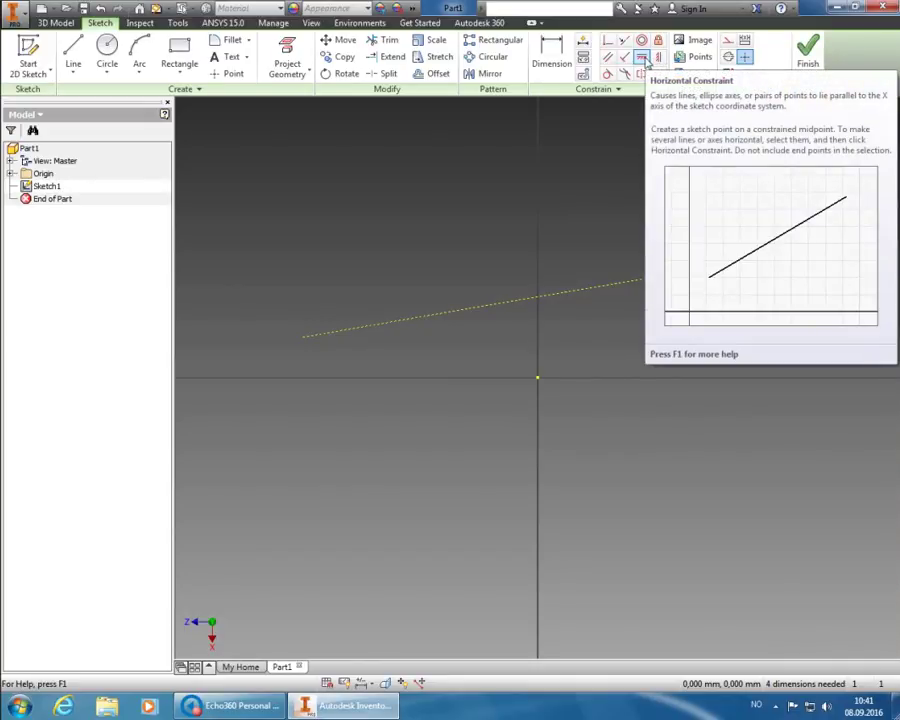
{"action": "left_click", "coordinate": [645, 58]}
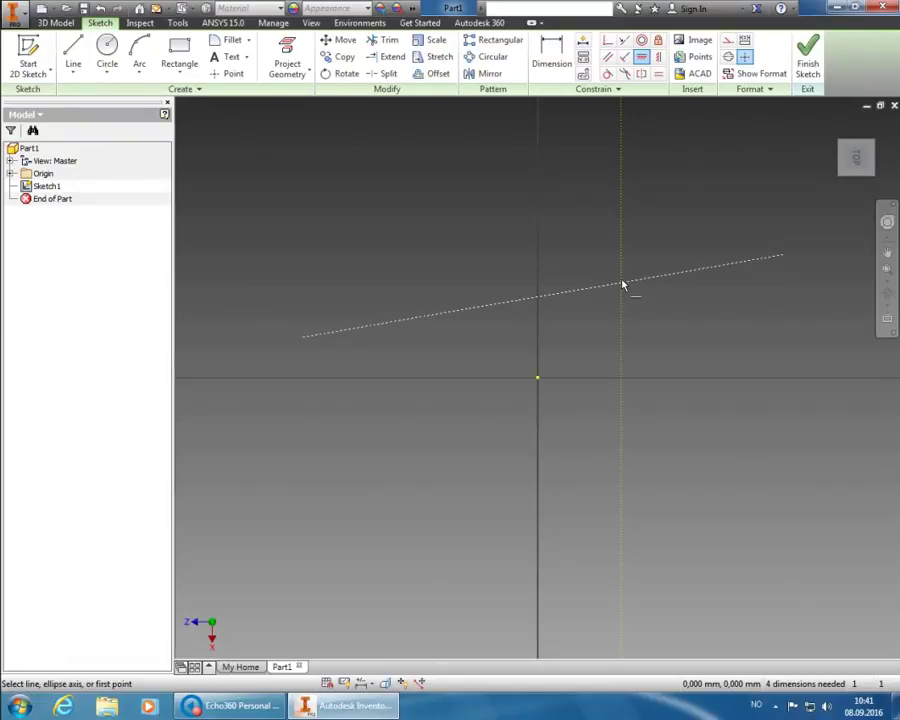
{"action": "left_click", "coordinate": [659, 58]}
{"action": "left_click", "coordinate": [630, 286]}
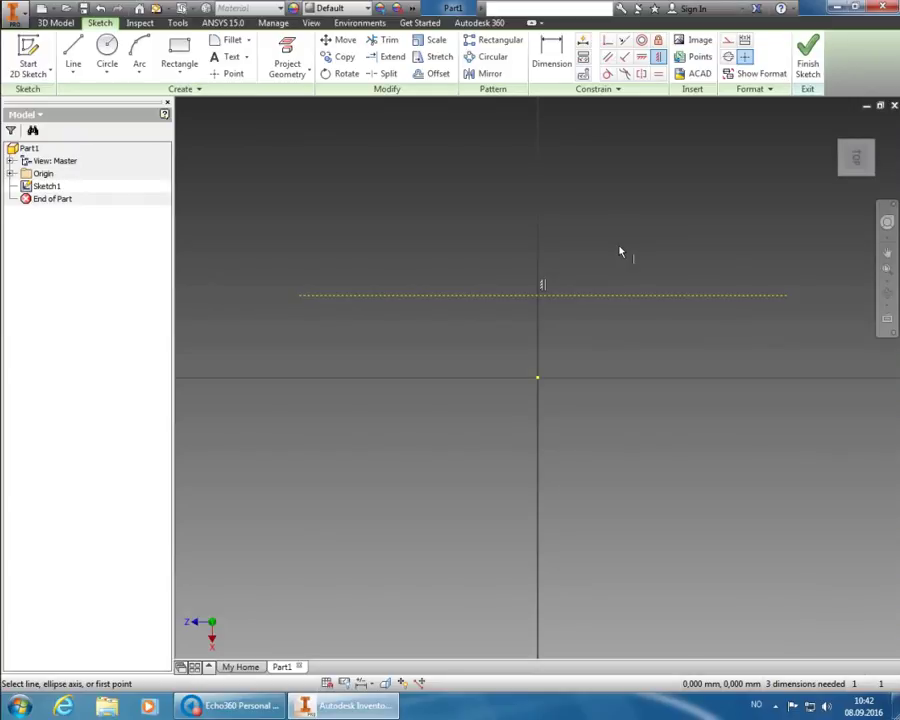
{"action": "key", "text": "Escape"}
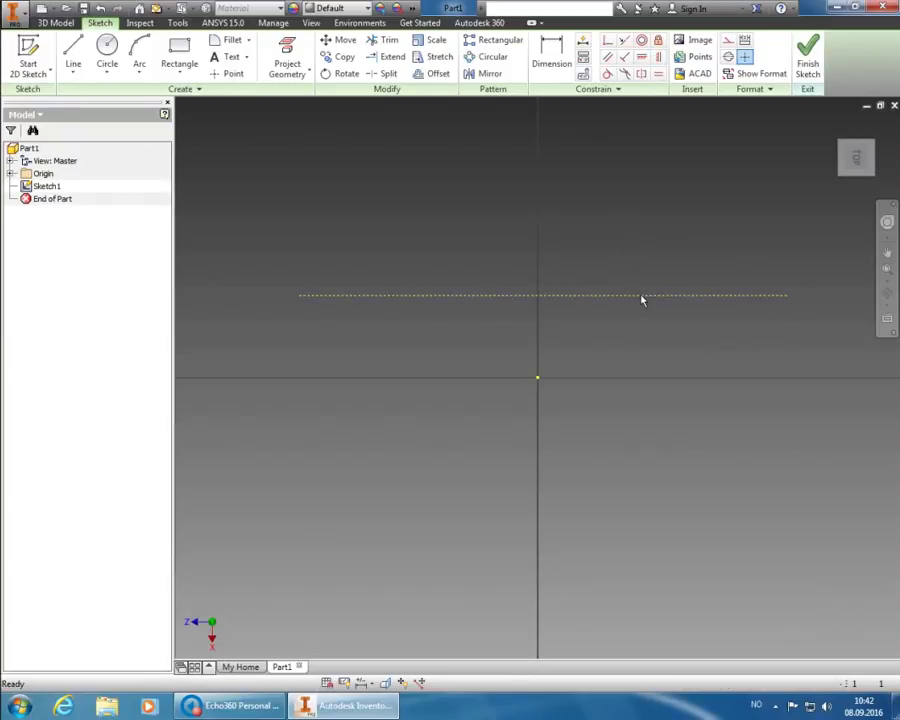
{"action": "left_click_drag", "start_coordinate": [641, 296], "coordinate": [715, 305]}
{"action": "left_click_drag", "start_coordinate": [786, 314], "coordinate": [740, 273]}
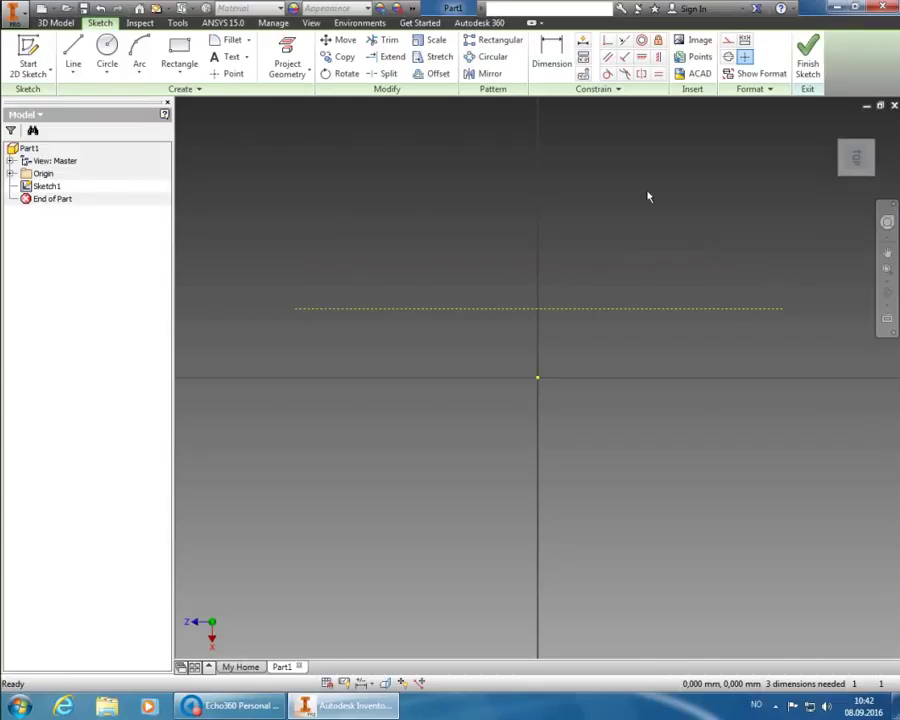
{"action": "key", "text": "ctrl+z"}
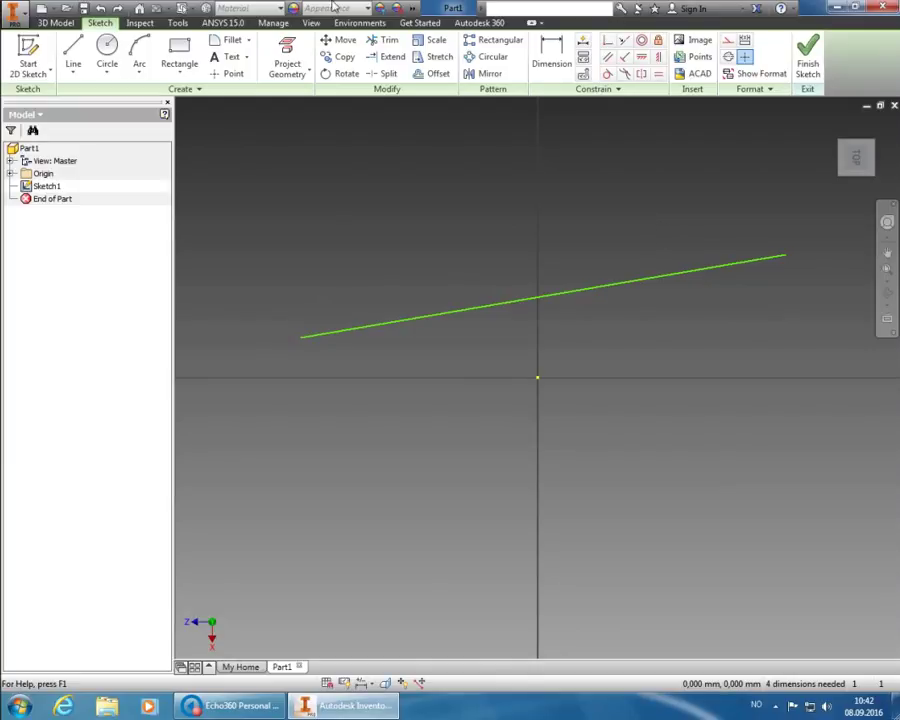
- Deselect the construction line and start the Horizontal constraint
{"action": "left_click", "coordinate": [117, 8]}
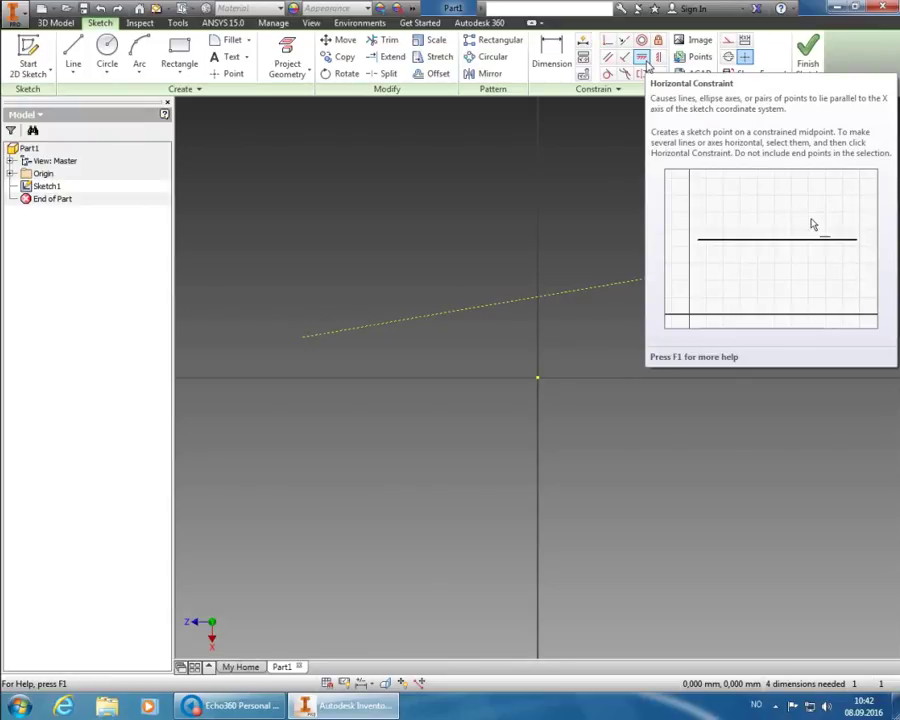
{"action": "left_click", "coordinate": [645, 60]}
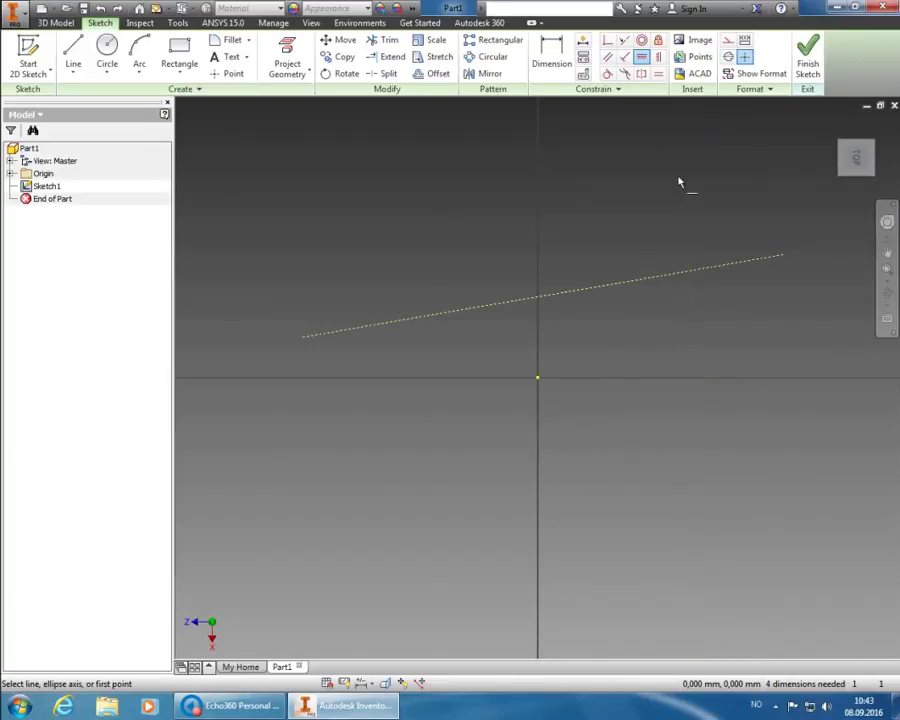
{"action": "left_click", "coordinate": [658, 57]}
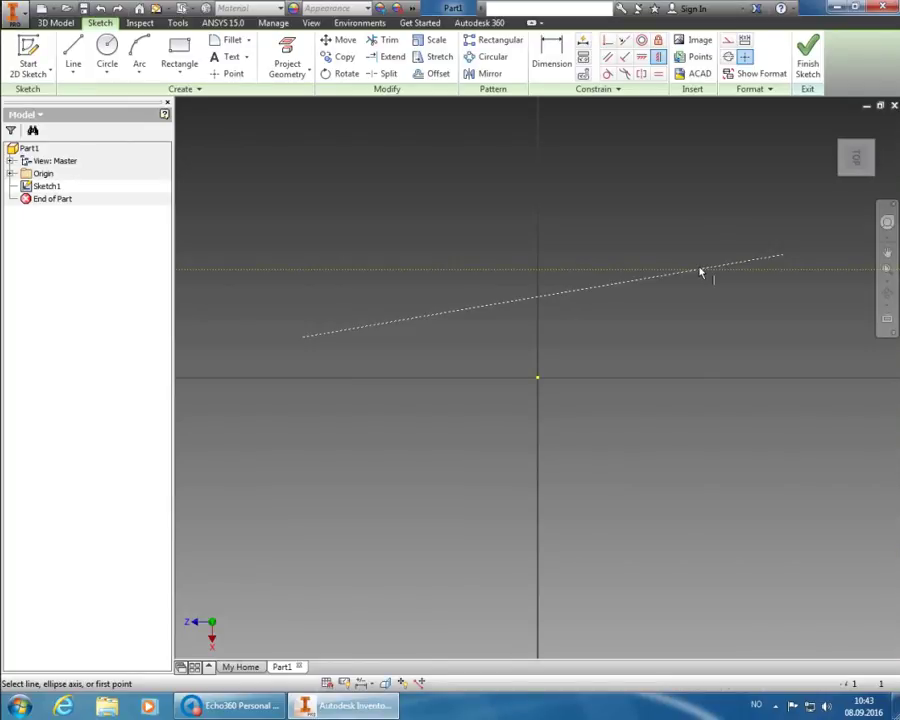
- Try and undo a horizontal constraint, then lower the sloped line's right end slightly inward
{"action": "left_click", "coordinate": [700, 272]}
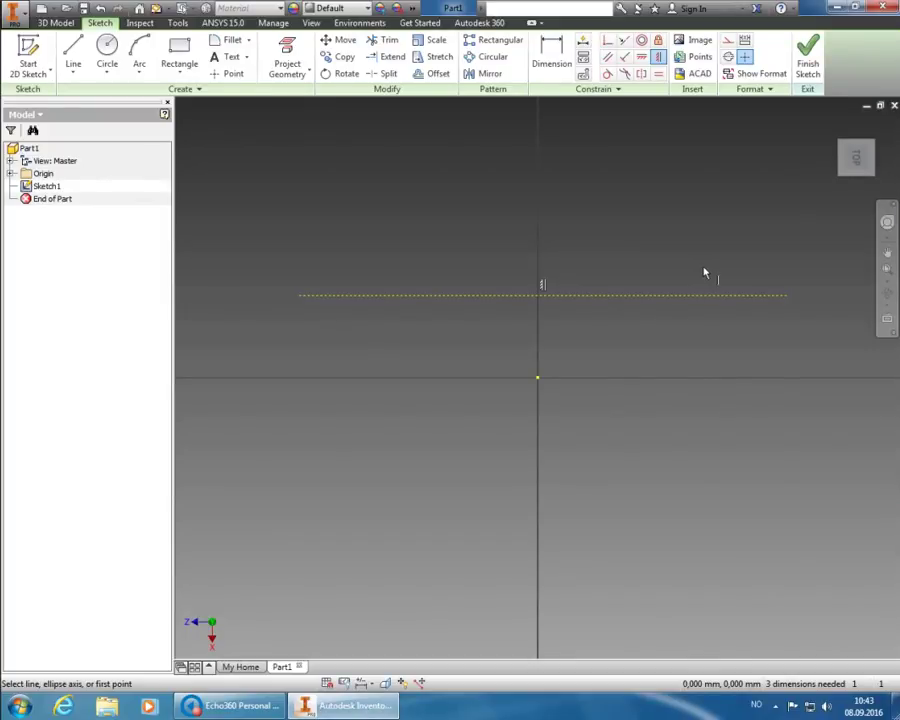
{"action": "key", "text": "Escape"}
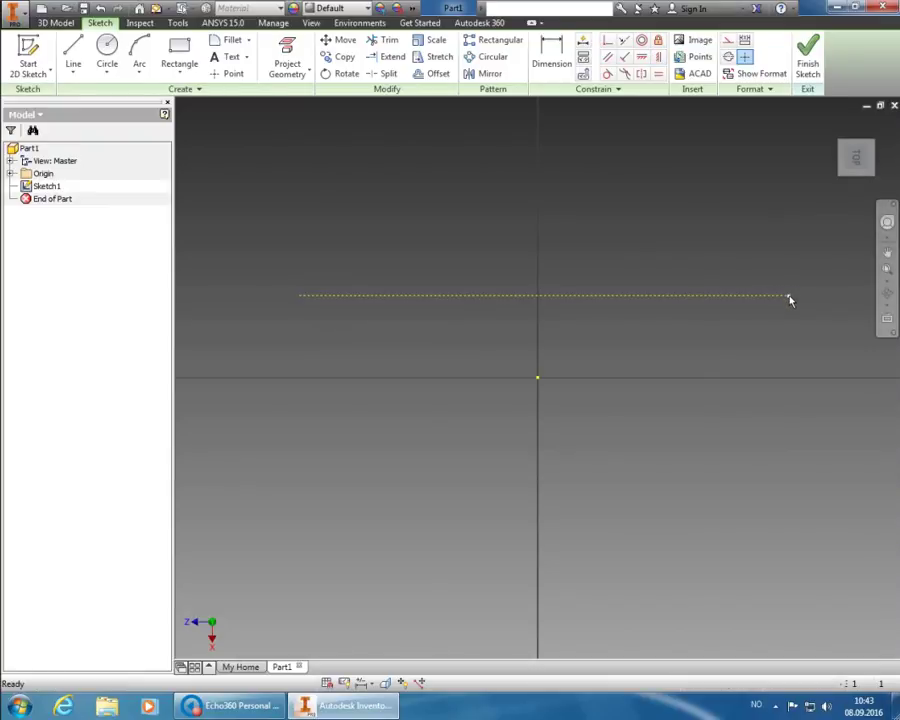
{"action": "mouse_move", "coordinate": [789, 297]}
{"action": "left_mouse_down"}
{"action": "mouse_move", "coordinate": [735, 237]}
{"action": "mouse_move", "coordinate": [826, 293]}
{"action": "mouse_move", "coordinate": [675, 263]}
{"action": "mouse_move", "coordinate": [715, 227]}
{"action": "mouse_move", "coordinate": [456, 233]}
{"action": "mouse_move", "coordinate": [757, 229]}
{"action": "mouse_move", "coordinate": [513, 242]}
{"action": "mouse_move", "coordinate": [836, 237]}
{"action": "mouse_move", "coordinate": [780, 249]}
{"action": "mouse_move", "coordinate": [729, 197]}
{"action": "mouse_move", "coordinate": [757, 336]}
{"action": "left_mouse_up"}
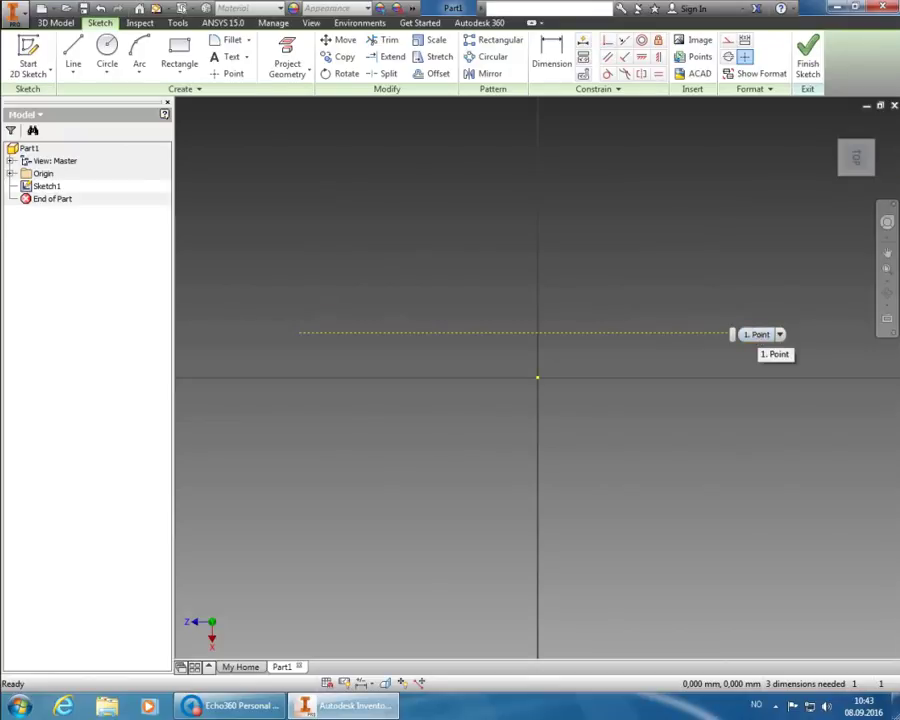
{"action": "key", "text": "ctrl+z"}
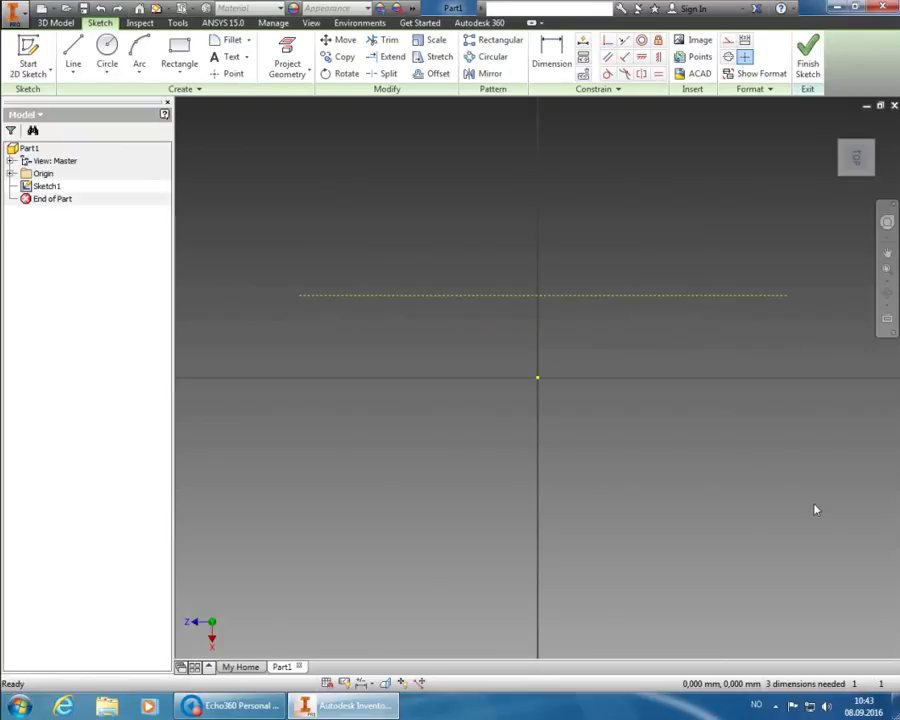
{"action": "key", "text": "ctrl+z"}
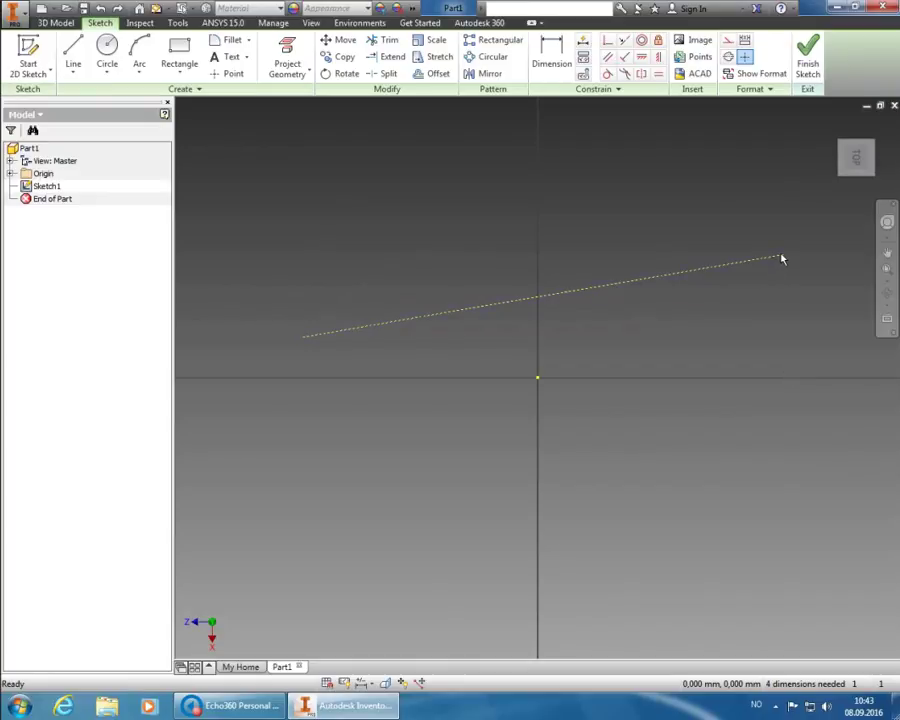
{"action": "mouse_move", "coordinate": [784, 256]}
{"action": "left_mouse_down"}
{"action": "mouse_move", "coordinate": [740, 226]}
{"action": "mouse_move", "coordinate": [534, 222]}
{"action": "mouse_move", "coordinate": [721, 393]}
{"action": "mouse_move", "coordinate": [653, 287]}
{"action": "mouse_move", "coordinate": [287, 153]}
{"action": "mouse_move", "coordinate": [613, 450]}
{"action": "mouse_move", "coordinate": [505, 295]}
{"action": "mouse_move", "coordinate": [707, 297]}
{"action": "mouse_move", "coordinate": [767, 285]}
{"action": "left_mouse_up"}
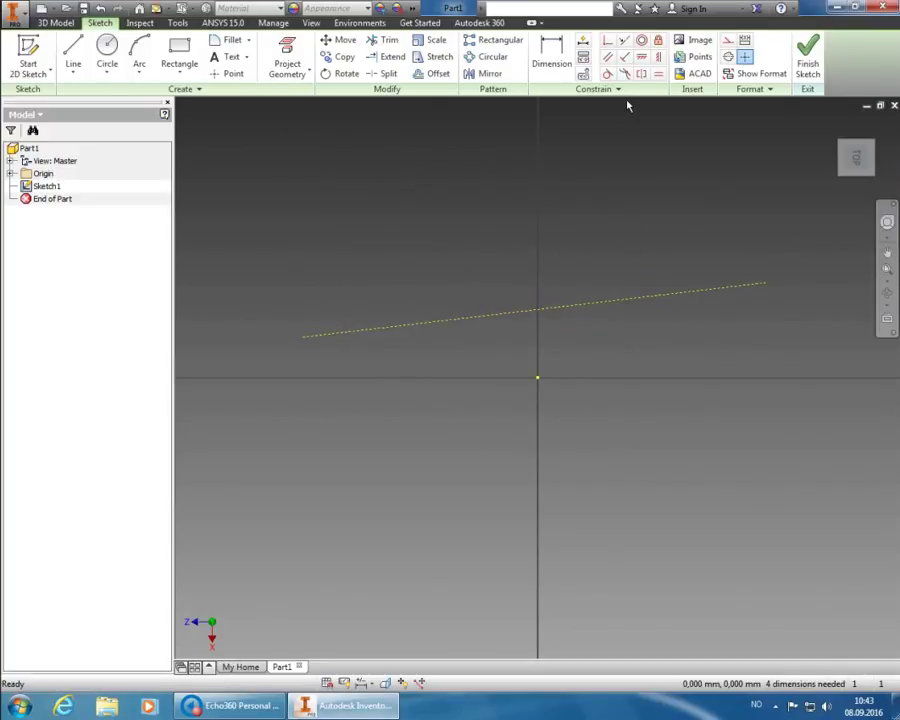
- Apply the Horizontal constraint to the dashed construction line above the origin
{"action": "left_click", "coordinate": [659, 57]}
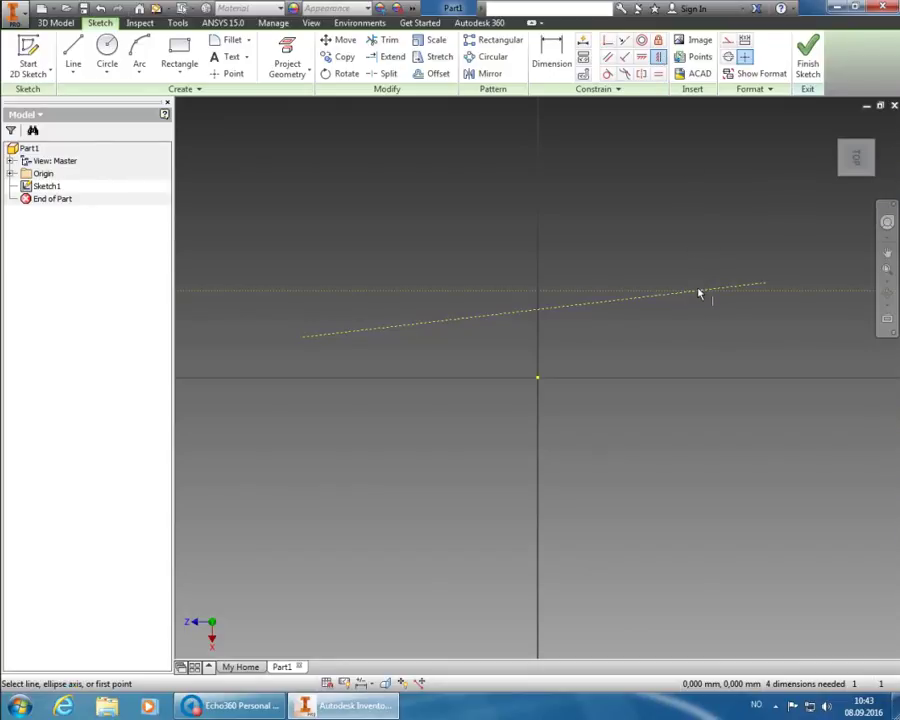
{"action": "left_click", "coordinate": [698, 293]}
{"action": "key", "text": "Escape"}
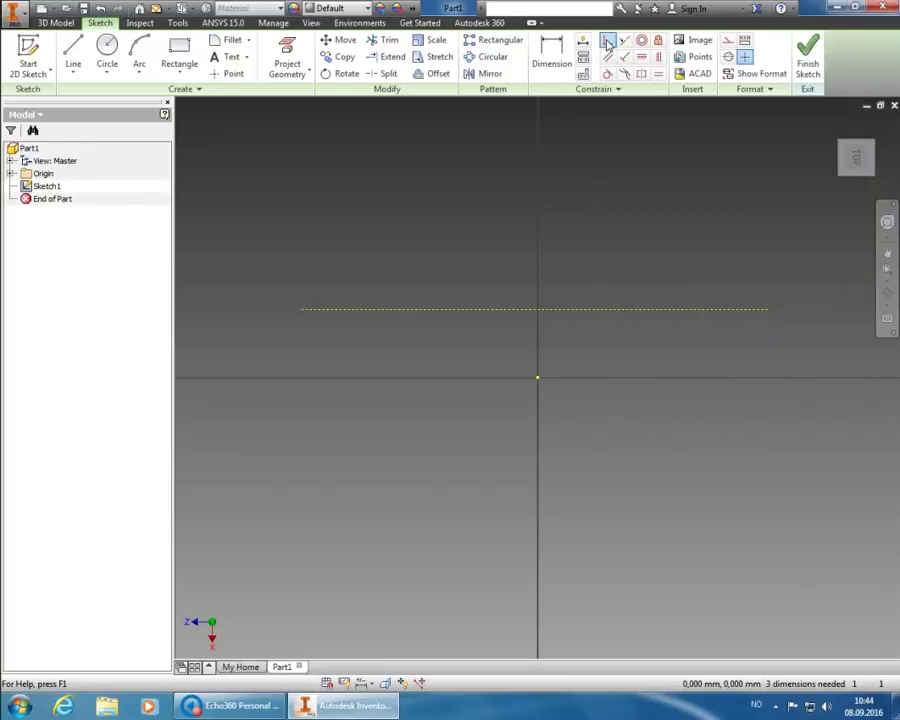
- Constrain the construction line's midpoint coincident with the sketch origin
{"action": "left_click", "coordinate": [608, 44]}
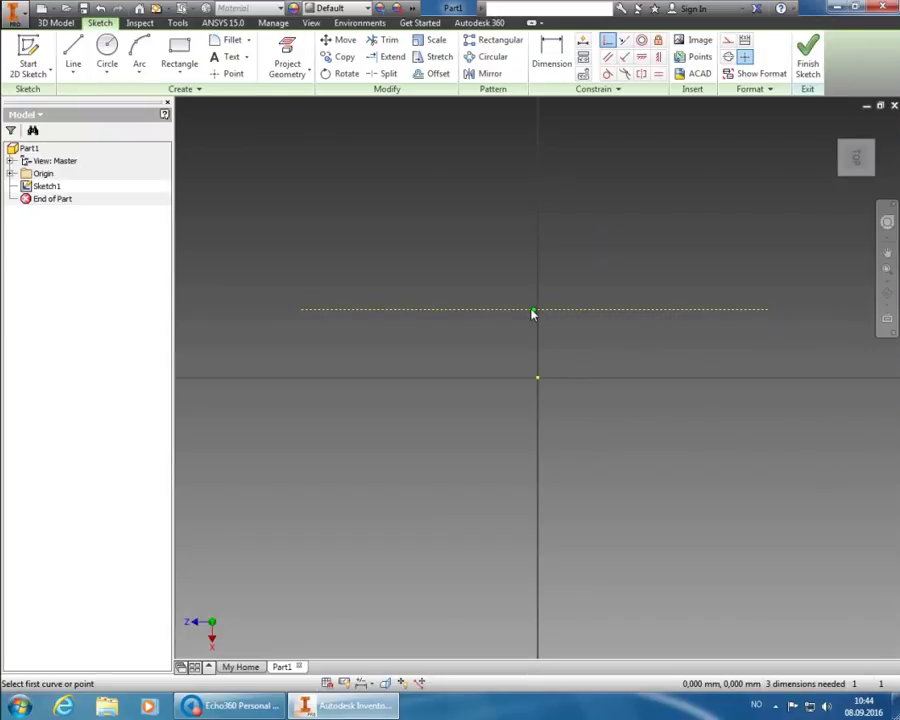
{"action": "mouse_move", "coordinate": [532, 313]}
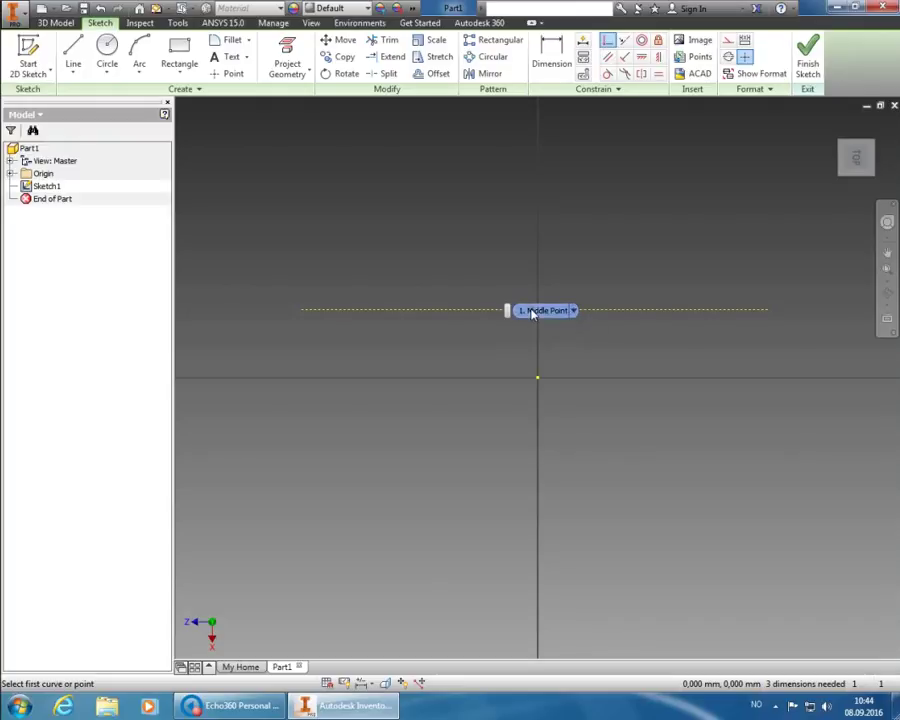
{"action": "left_click", "coordinate": [532, 311]}
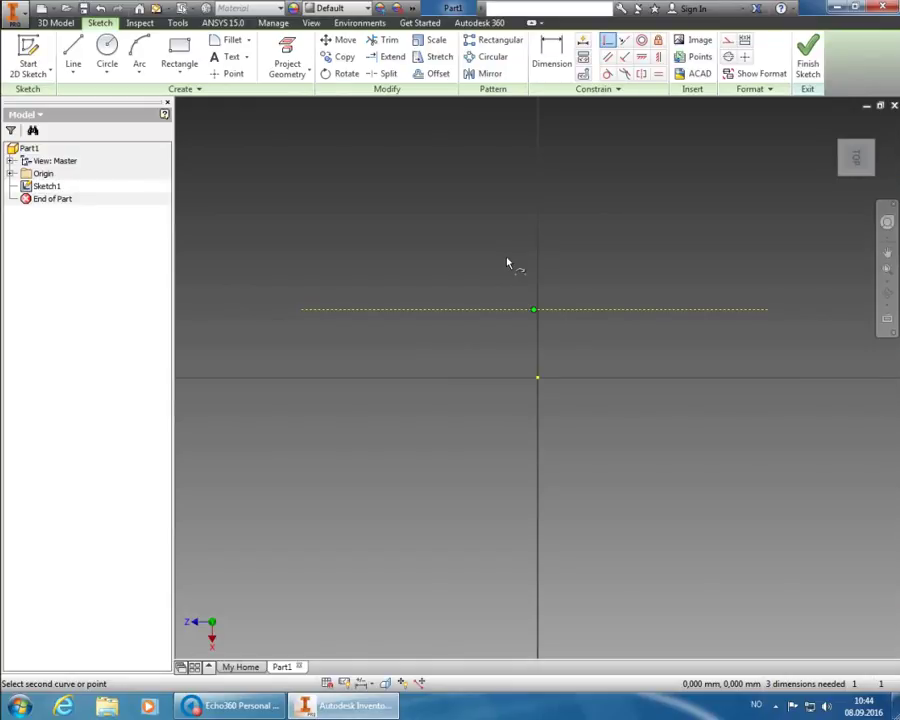
{"action": "left_click", "coordinate": [538, 378]}
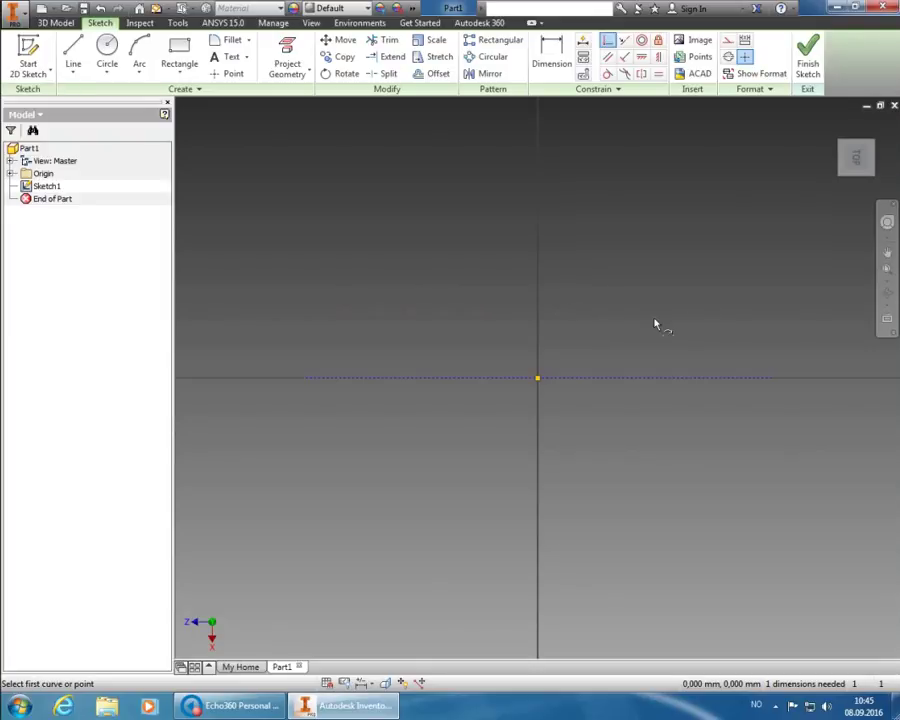
{"action": "key", "text": "Escape"}
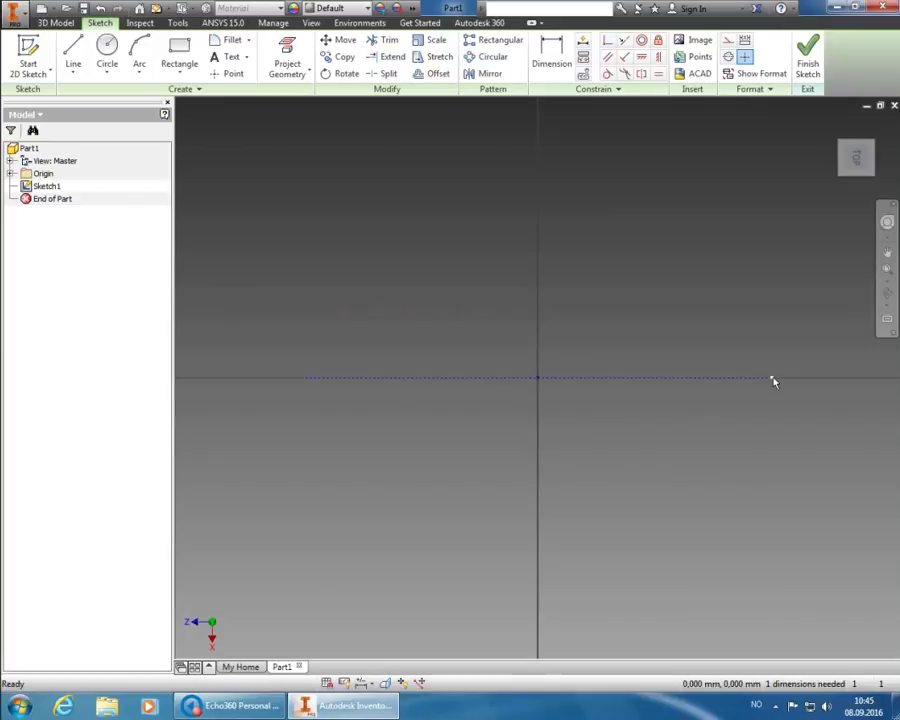
- Shorten the horizontal construction line slightly from its right end, keeping it centred on the origin
{"action": "left_click_drag", "start_coordinate": [769, 377], "coordinate": [749, 379]}
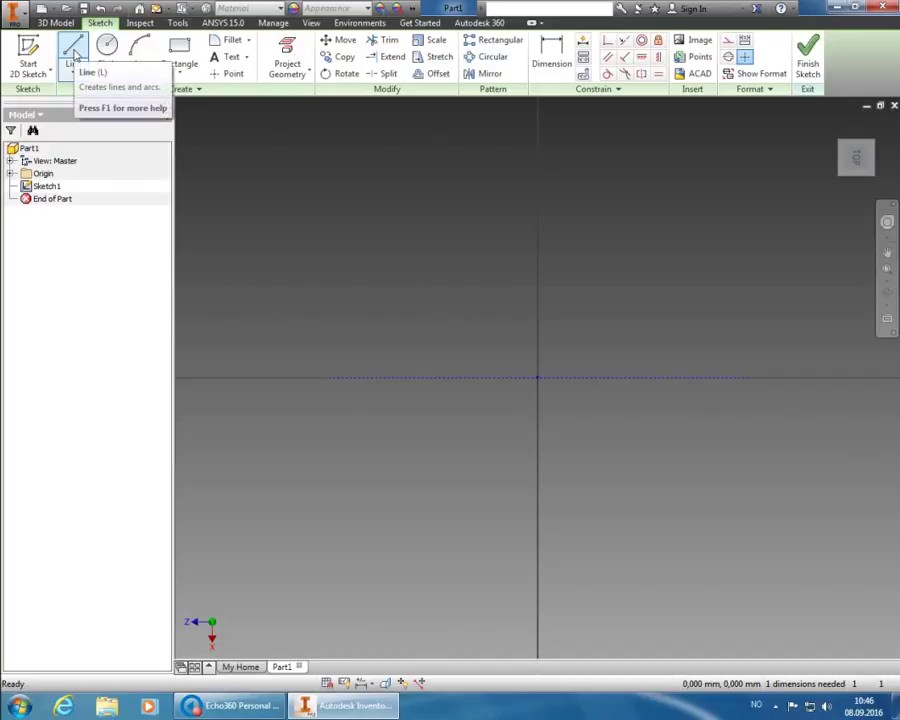
- Draw a first line from below the construction line's left end, sloping down-right
{"action": "left_click", "coordinate": [74, 55]}
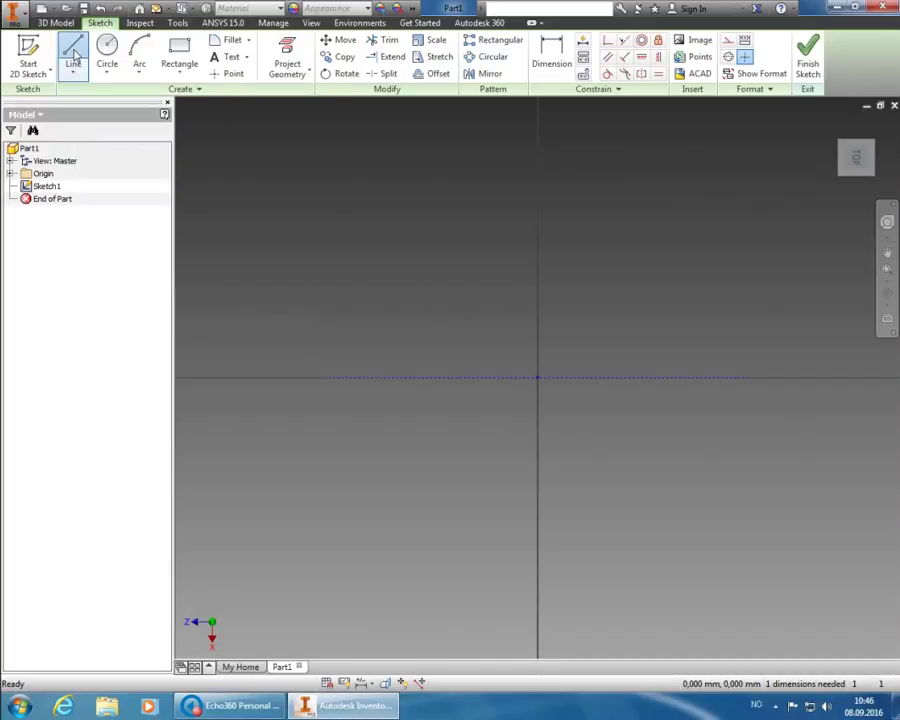
{"action": "left_click", "coordinate": [74, 55]}
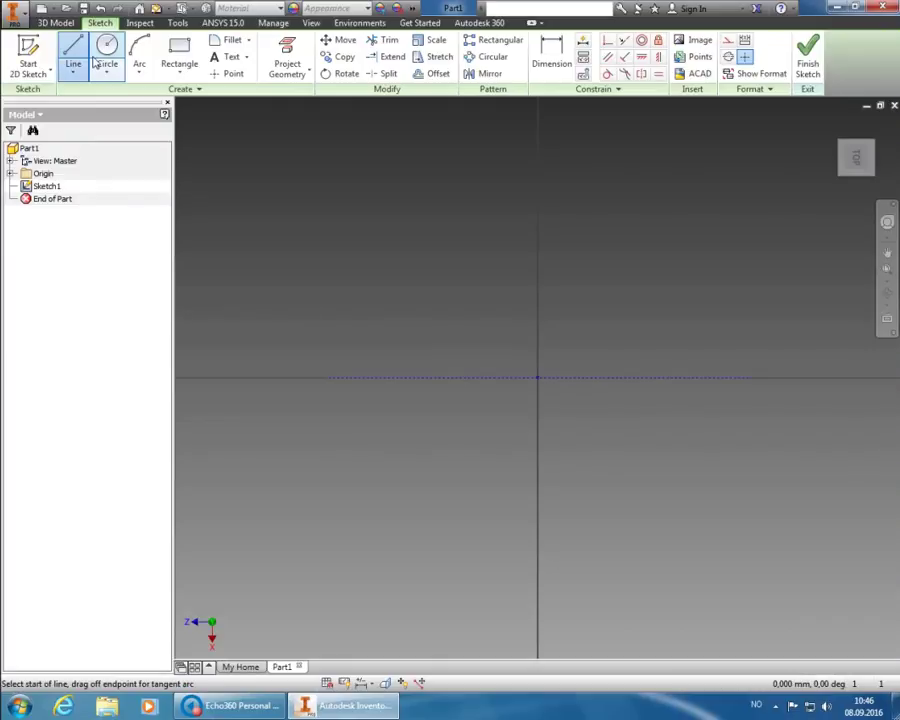
{"action": "left_click", "coordinate": [308, 411]}
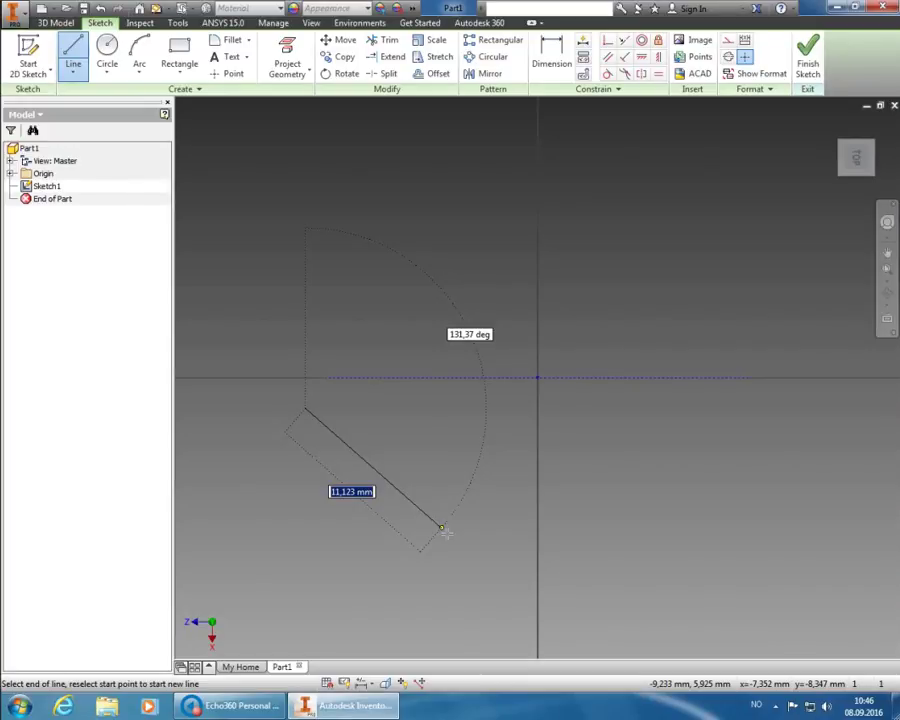
{"action": "left_click", "coordinate": [441, 527]}
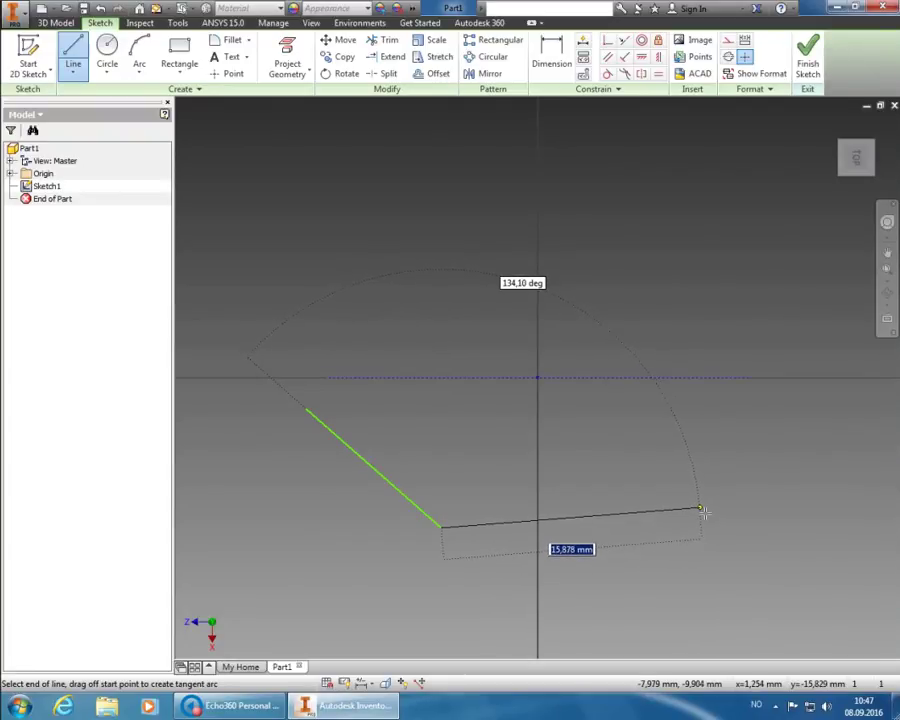
- Add a long near-horizontal segment and a short upward segment to the zigzag
{"action": "left_click", "coordinate": [694, 517]}
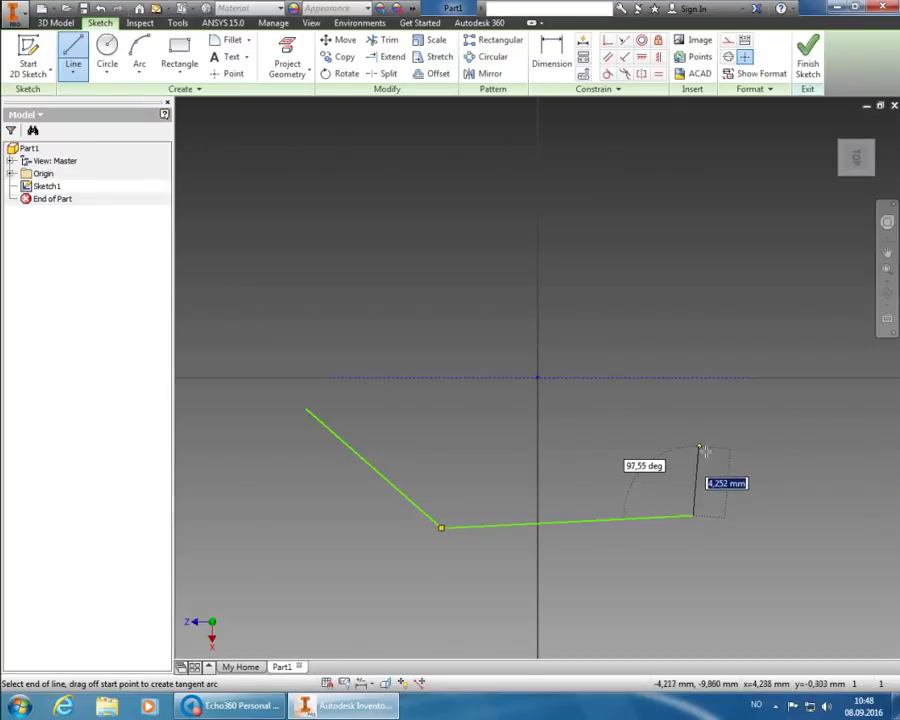
{"action": "left_click", "coordinate": [706, 448]}
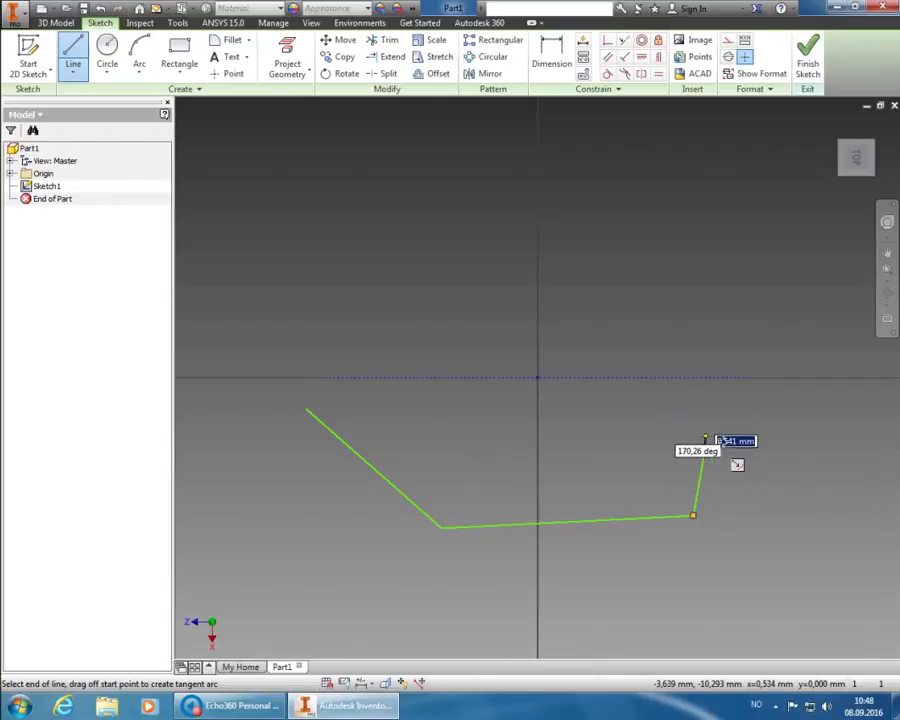
- Finish the zigzag with a short rightward segment and a last one rising toward the axis
{"action": "left_click", "coordinate": [704, 446]}
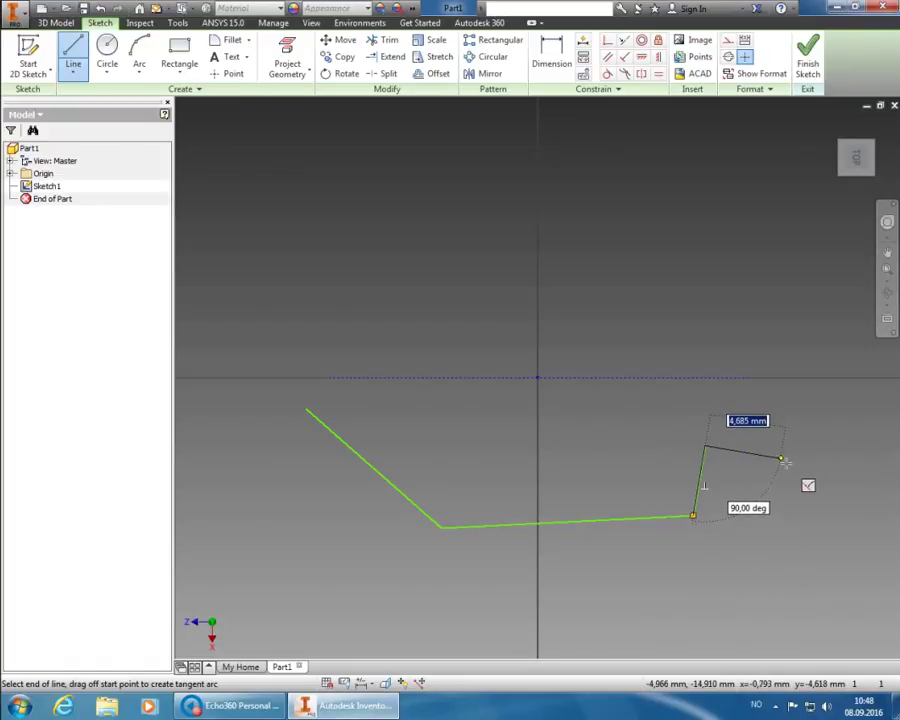
{"action": "left_click", "coordinate": [782, 458]}
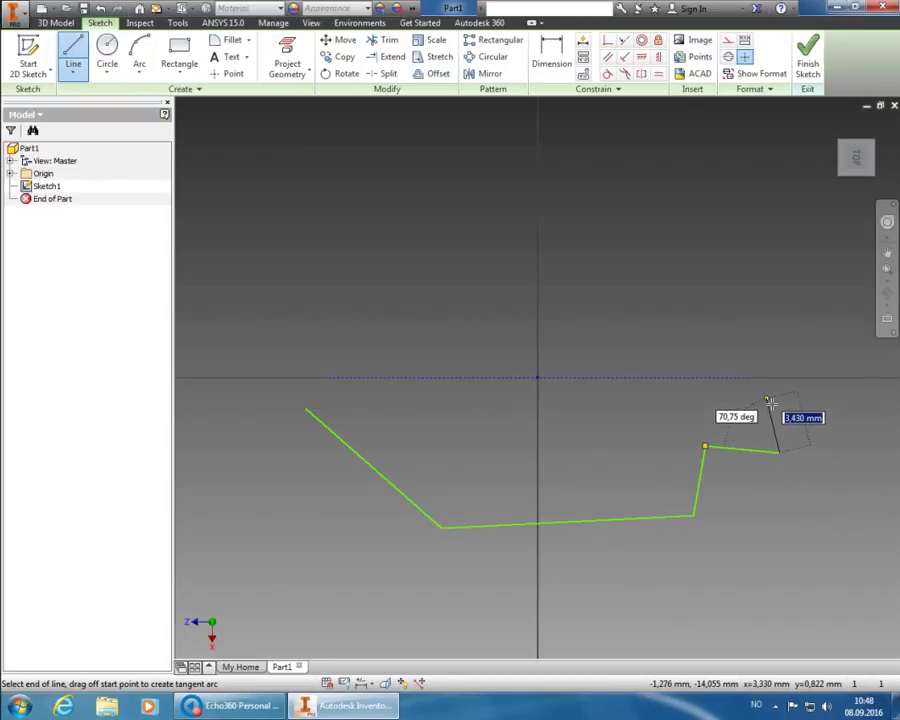
{"action": "left_click", "coordinate": [770, 404]}
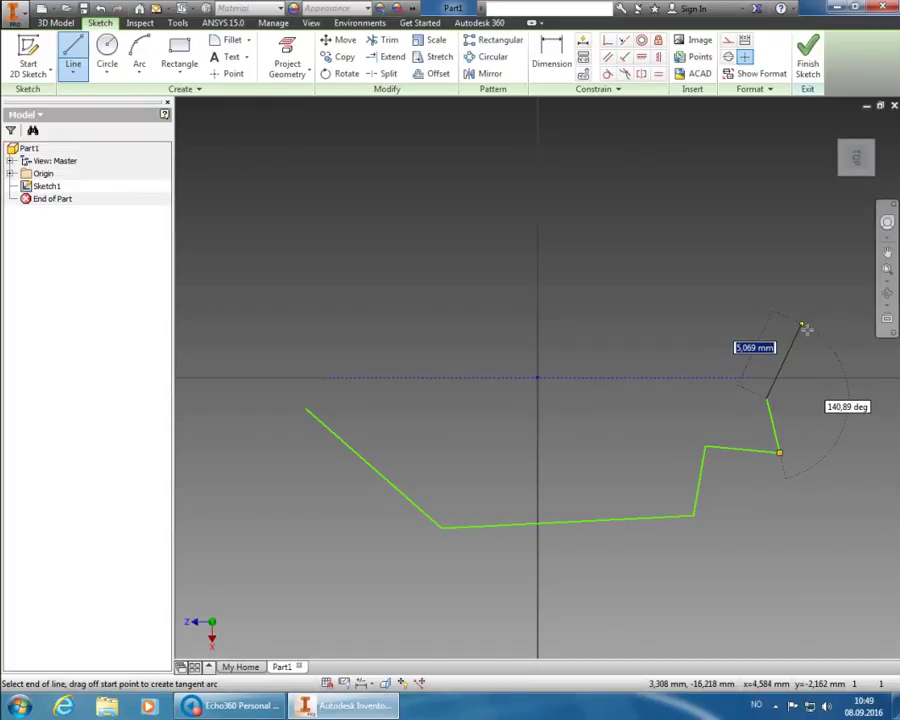
{"action": "key", "text": "Escape"}
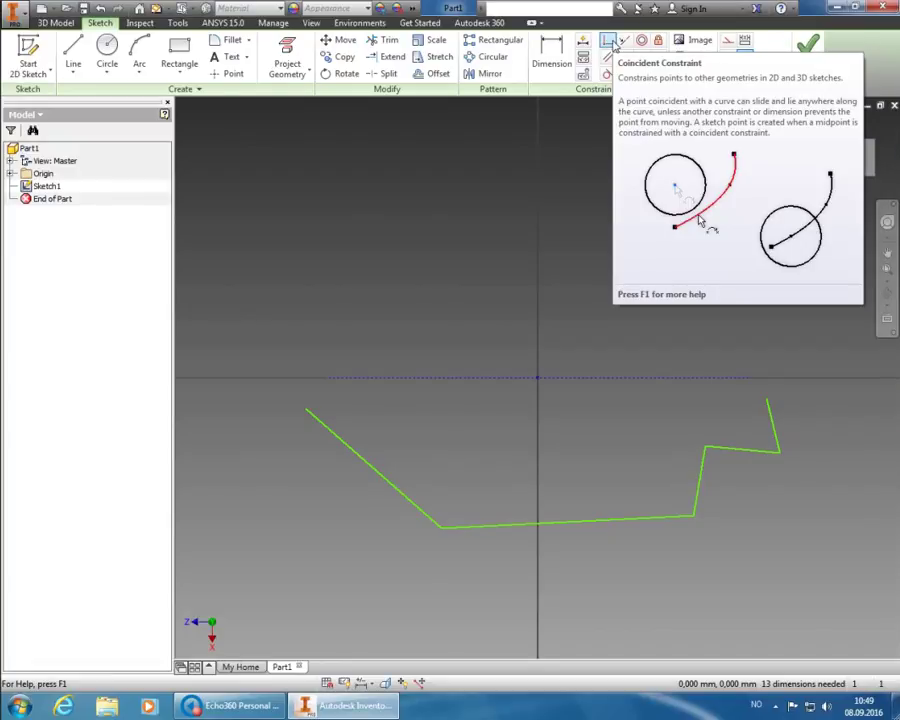
- Make the zigzag's left start point coincident with the construction line's left endpoint
{"action": "left_click", "coordinate": [612, 45]}
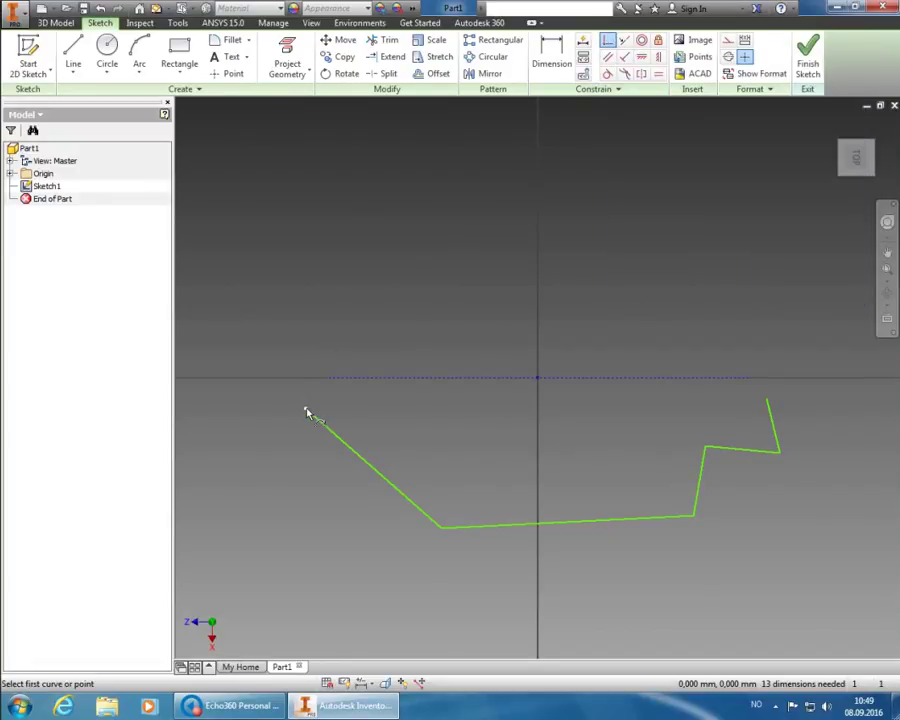
{"action": "mouse_move", "coordinate": [310, 414]}
{"action": "left_click", "coordinate": [309, 411]}
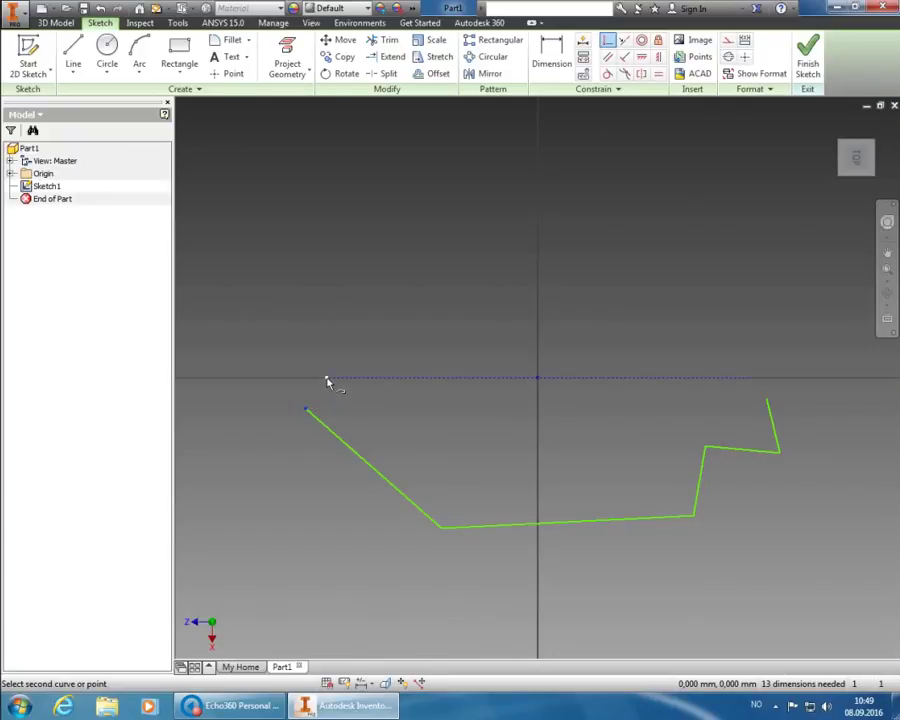
{"action": "mouse_move", "coordinate": [327, 382]}
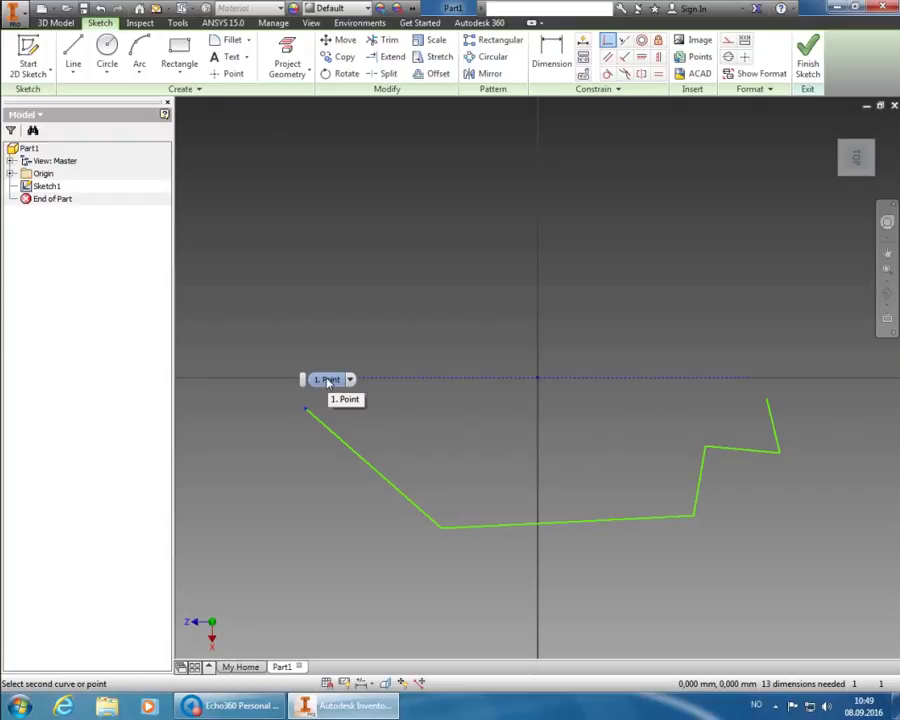
{"action": "left_click", "coordinate": [328, 383]}
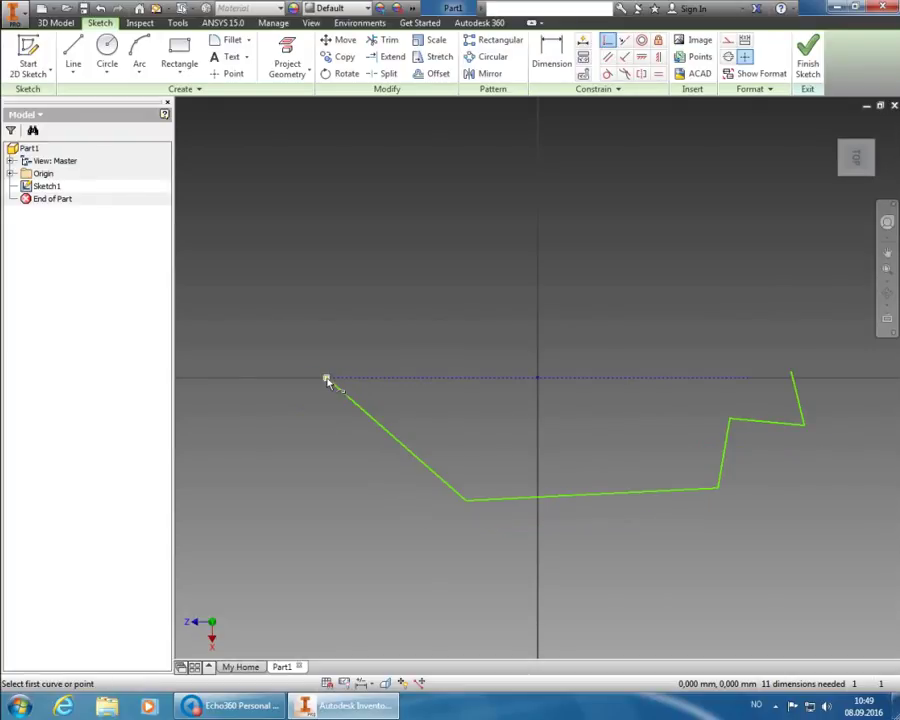
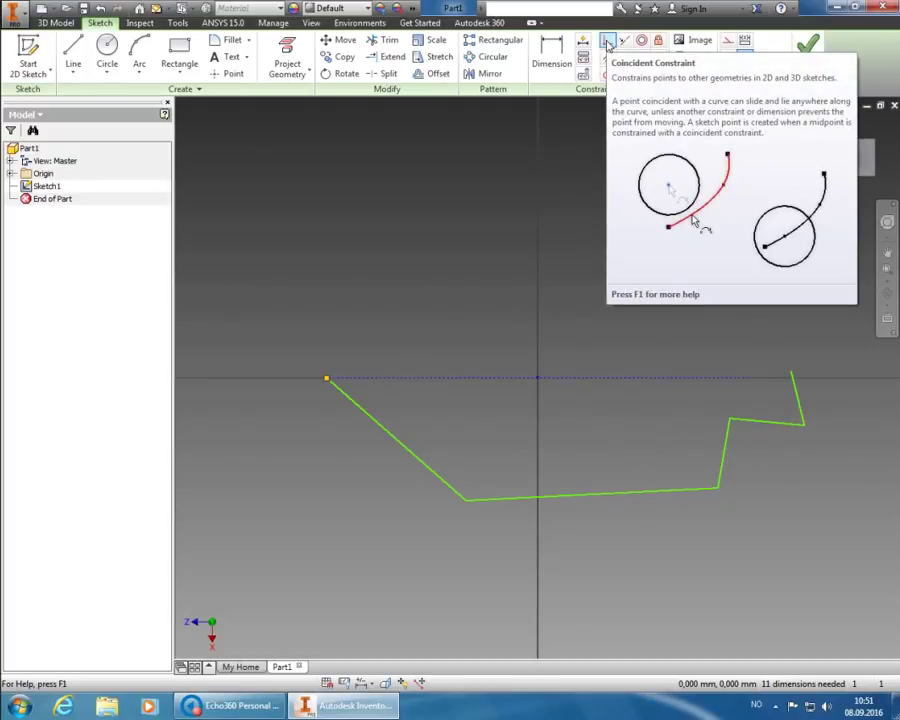
- Make the profile's upper-right endpoint coincident with the end of the dotted horizontal centerline
{"action": "left_click", "coordinate": [608, 44]}
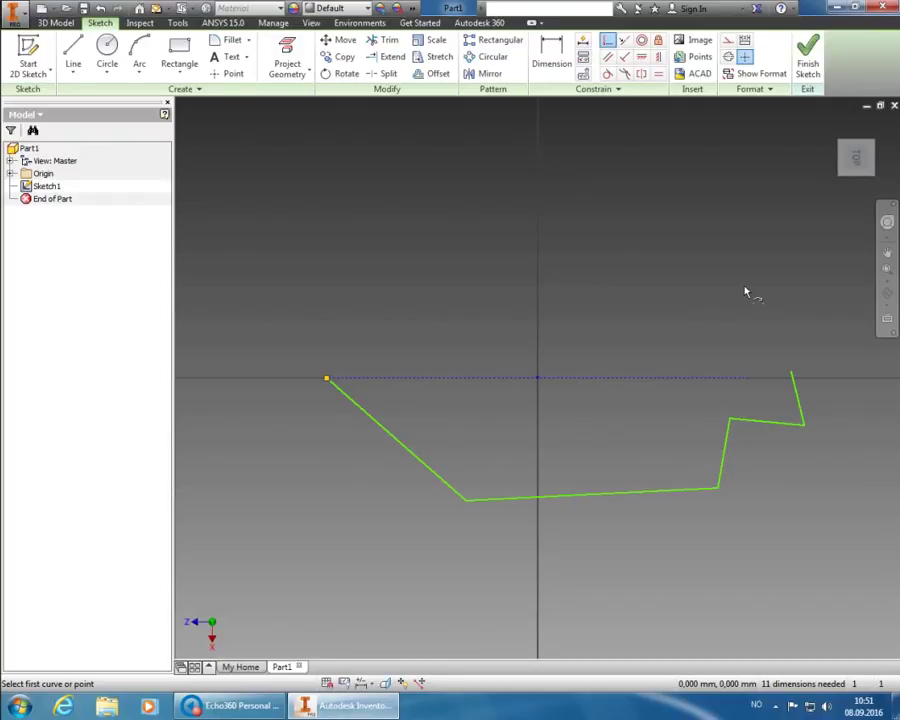
{"action": "left_click", "coordinate": [792, 374]}
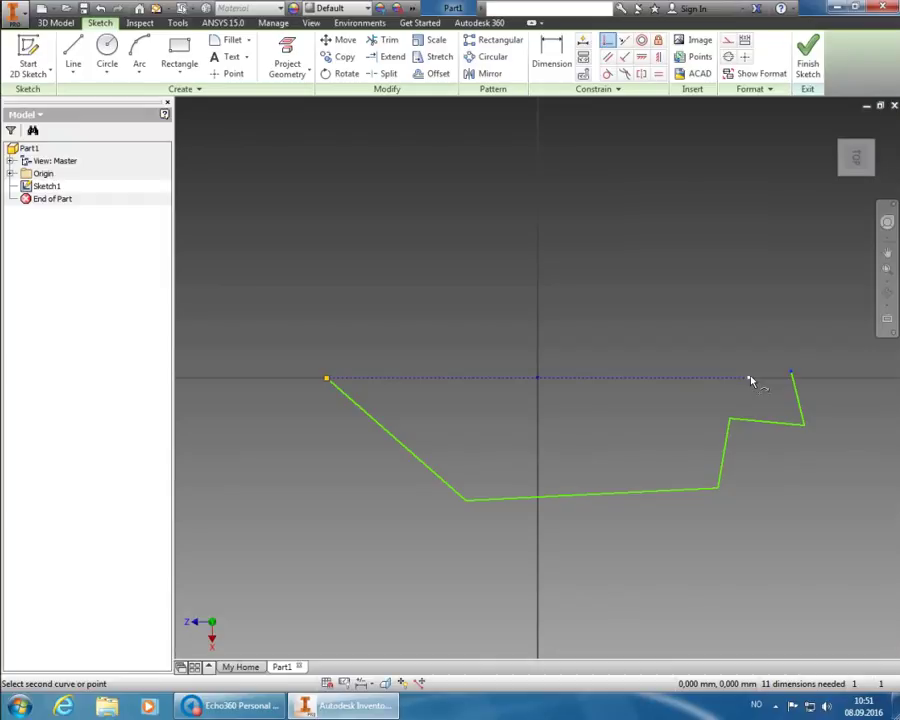
{"action": "mouse_move", "coordinate": [753, 380]}
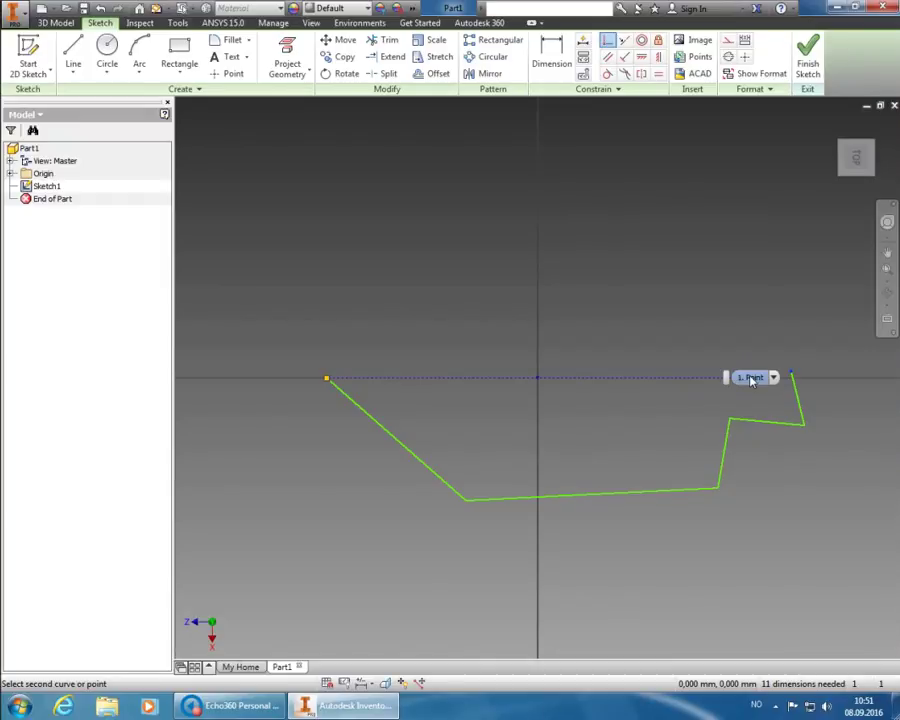
{"action": "left_click", "coordinate": [753, 380]}
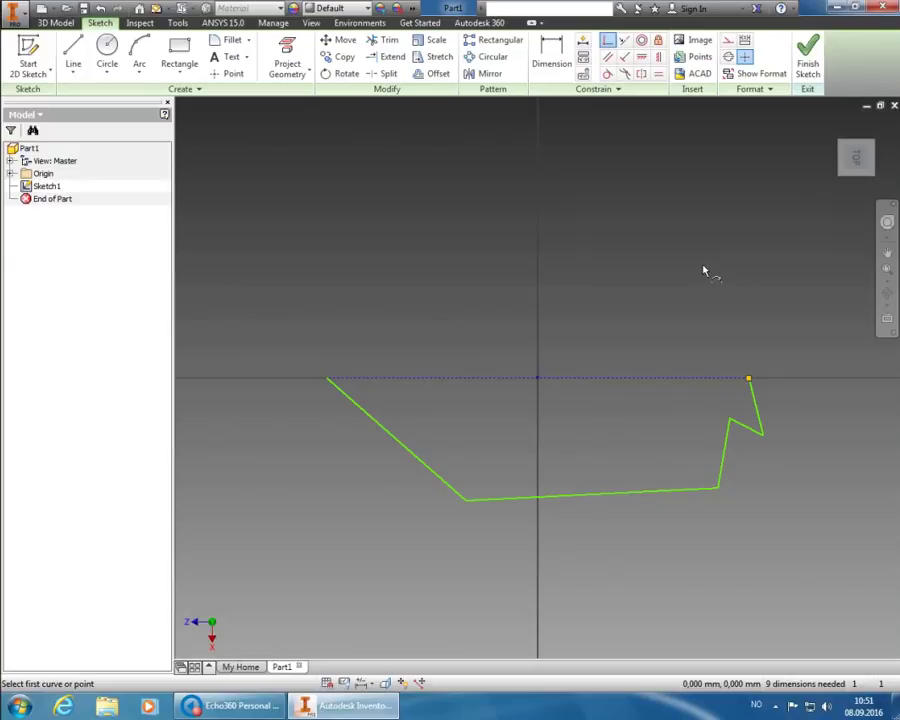
{"action": "key", "text": "Escape"}
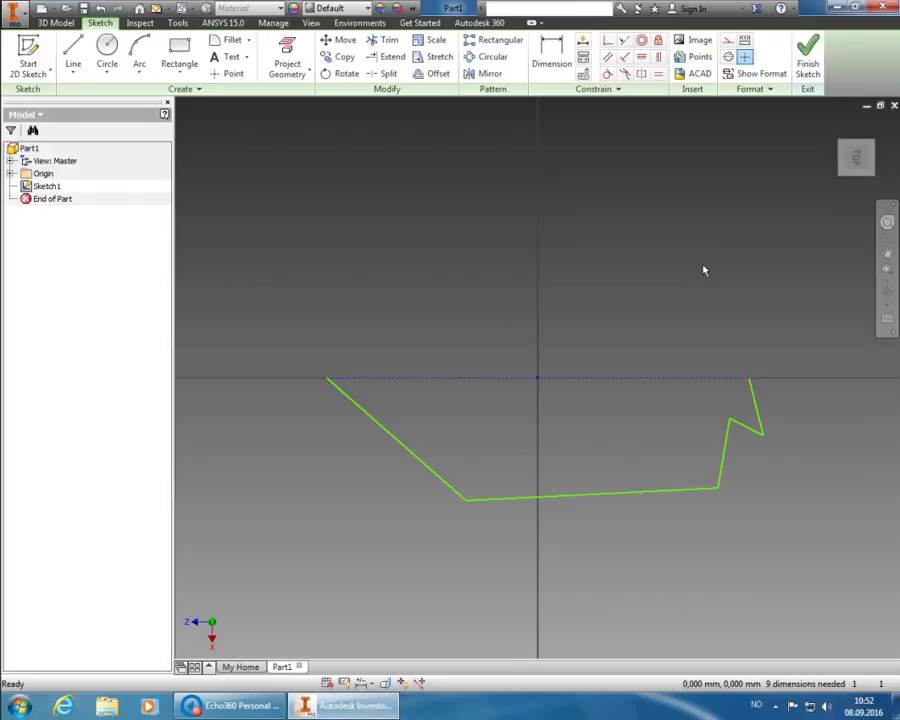
{"action": "left_click", "coordinate": [563, 62]}
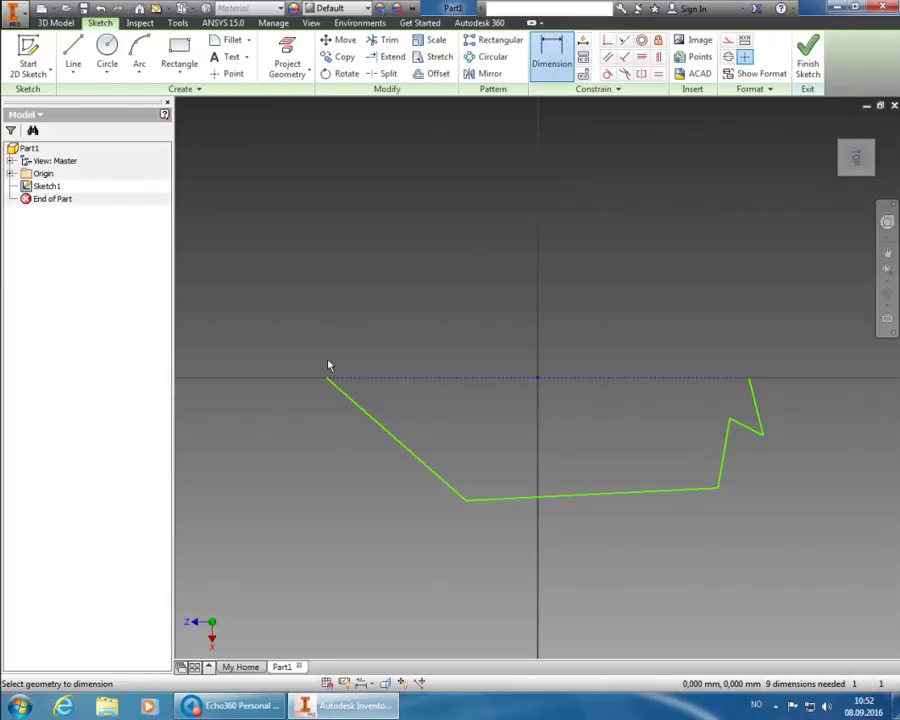
{"action": "left_click", "coordinate": [545, 70]}
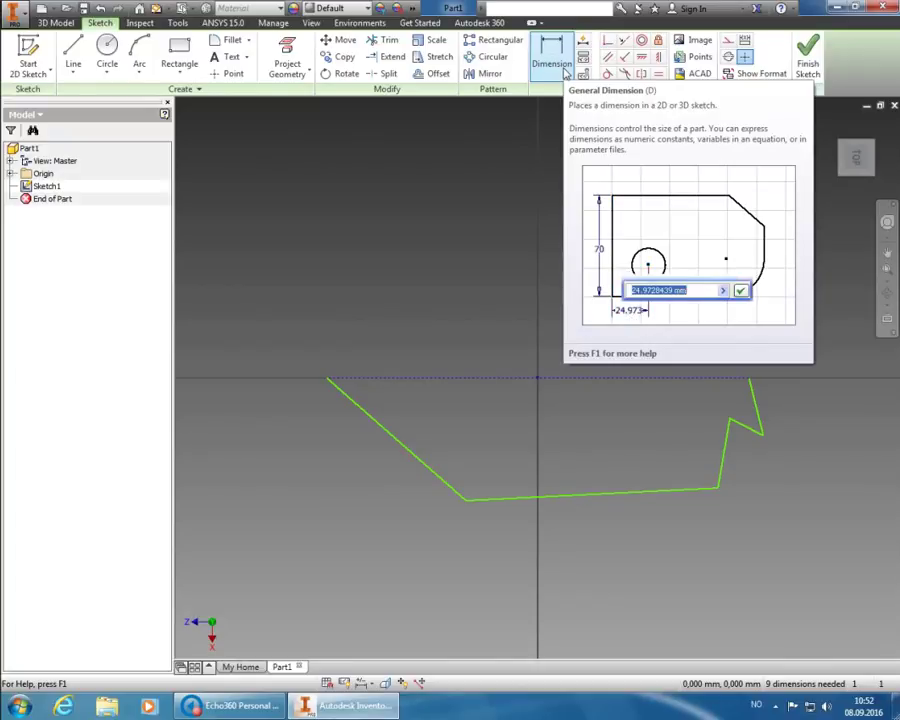
- Activate the Constrain panel's Dimension tool, ready to pick geometry near the slanted line's lower vertex
{"action": "left_click", "coordinate": [566, 73]}
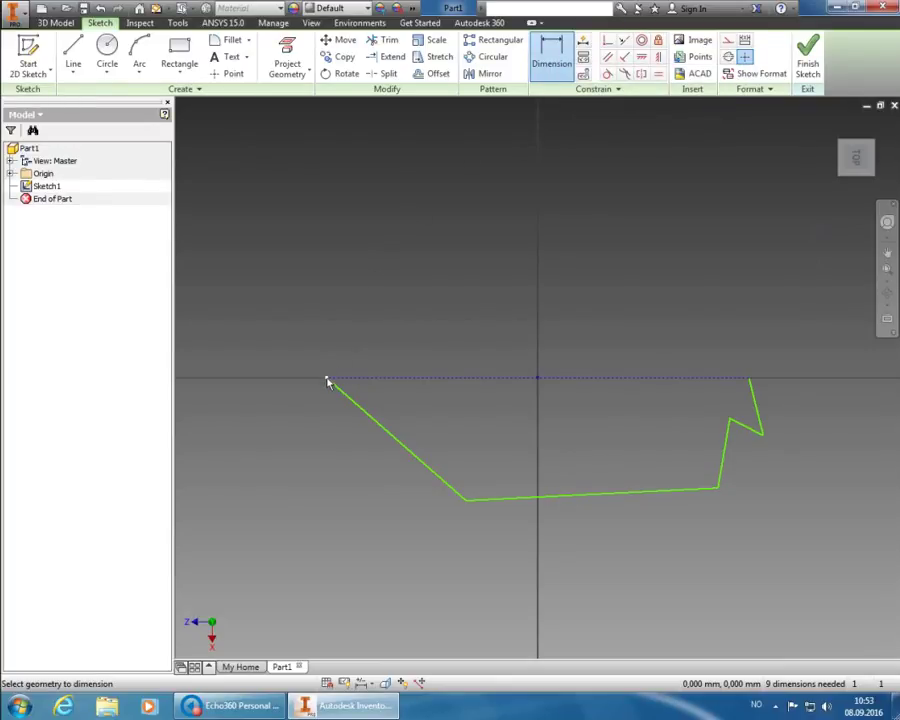
{"action": "mouse_move", "coordinate": [329, 383]}
{"action": "mouse_move", "coordinate": [467, 506]}
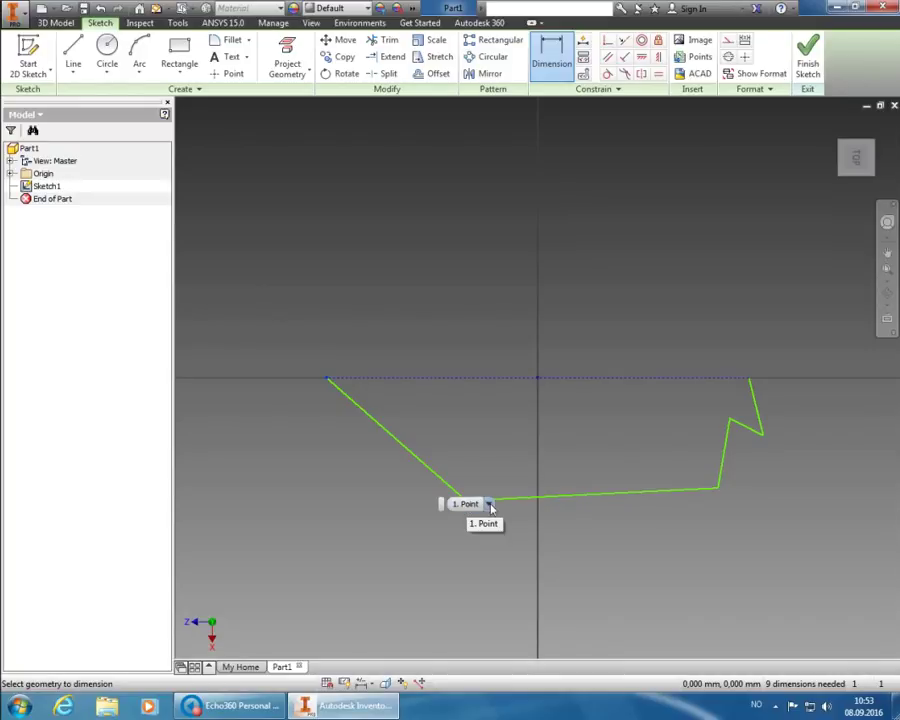
- Use Select Other at the slanted line's lower vertex to pick '1. Point' as the dimension start
{"action": "left_click", "coordinate": [489, 505]}
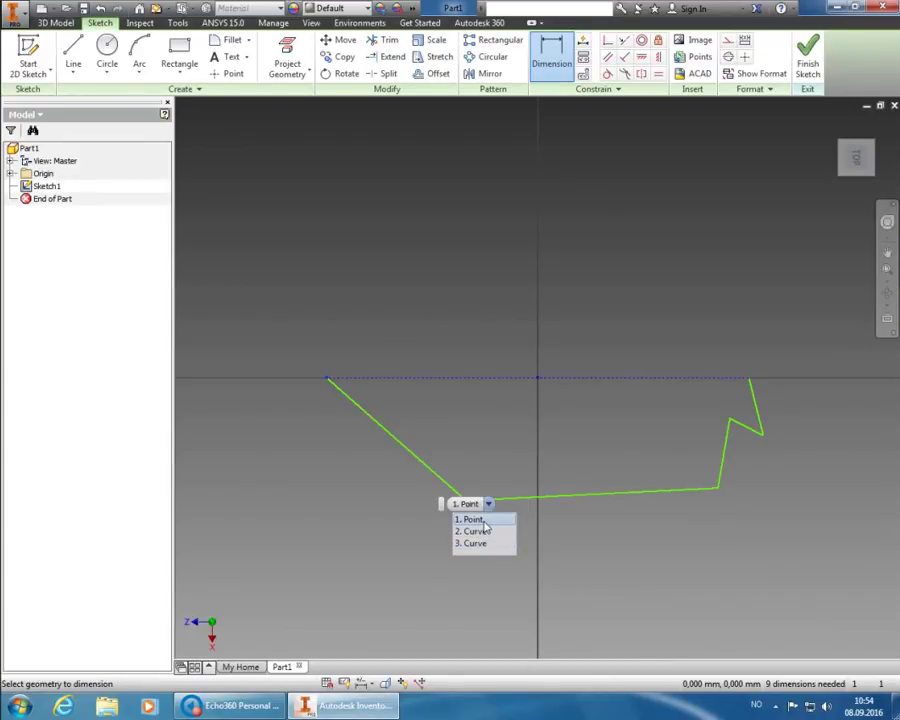
{"action": "left_click", "coordinate": [485, 524]}
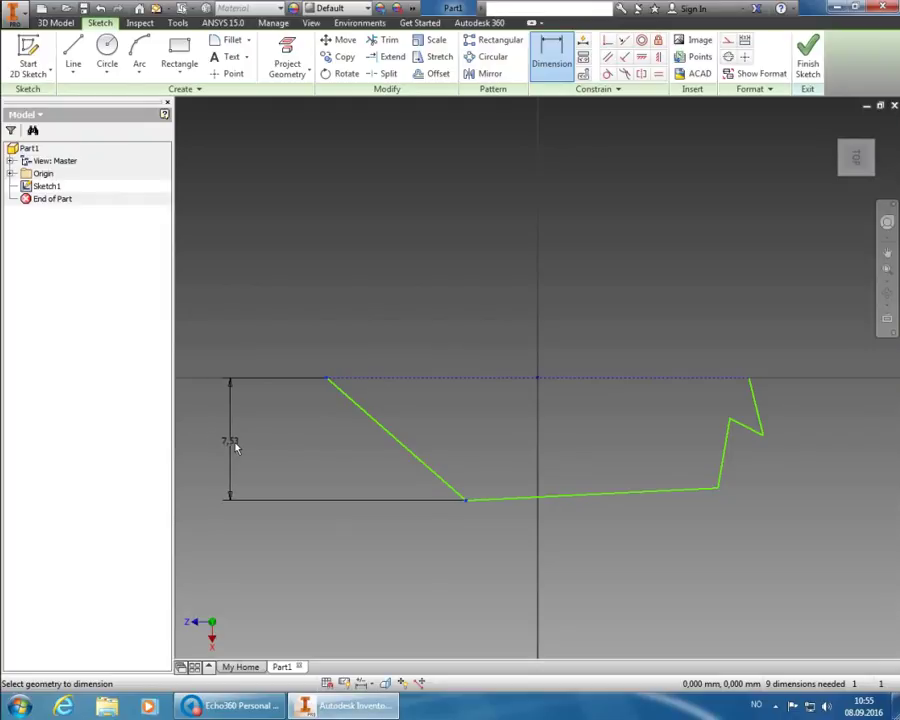
- Discard the stray vertical dimension and place an 8.549 mm horizontal width dimension below the slanted line
{"action": "key", "text": "Escape"}
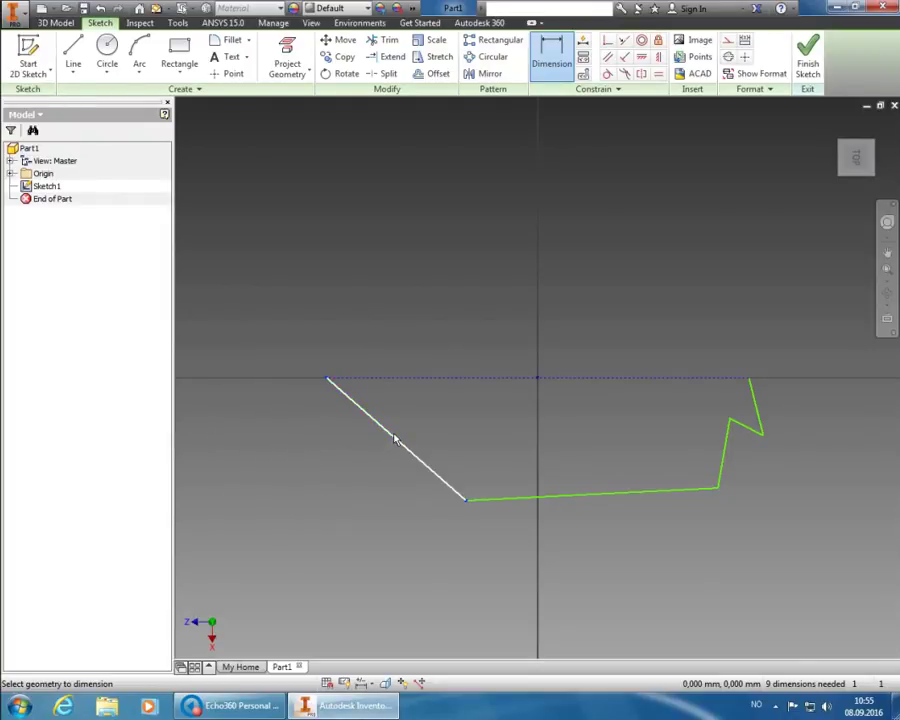
{"action": "left_click", "coordinate": [396, 436]}
{"action": "key", "text": "Escape"}
{"action": "left_click", "coordinate": [376, 491]}
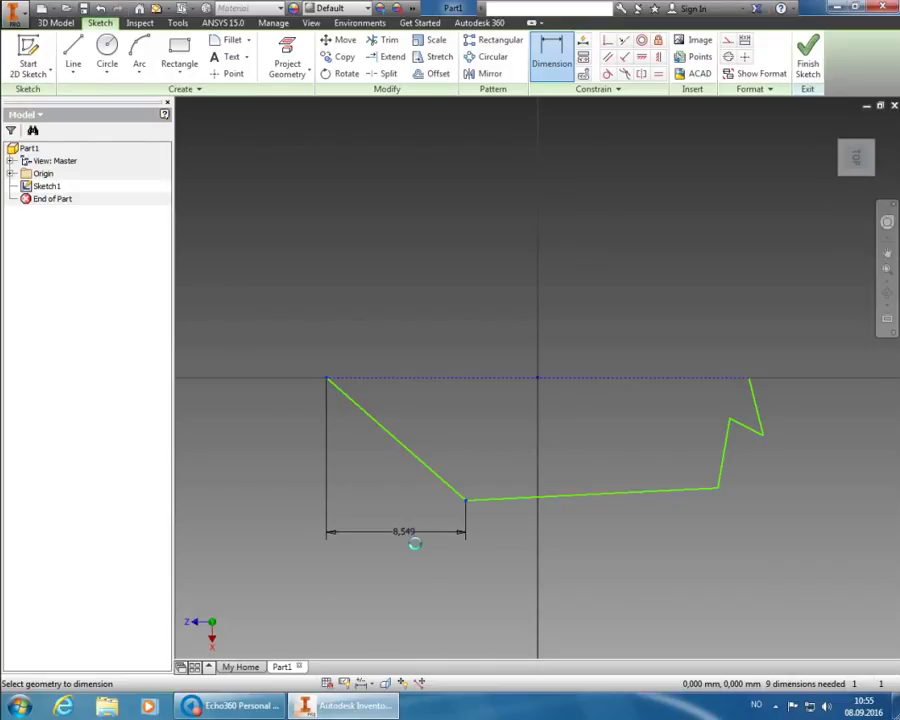
{"action": "left_click", "coordinate": [411, 541]}
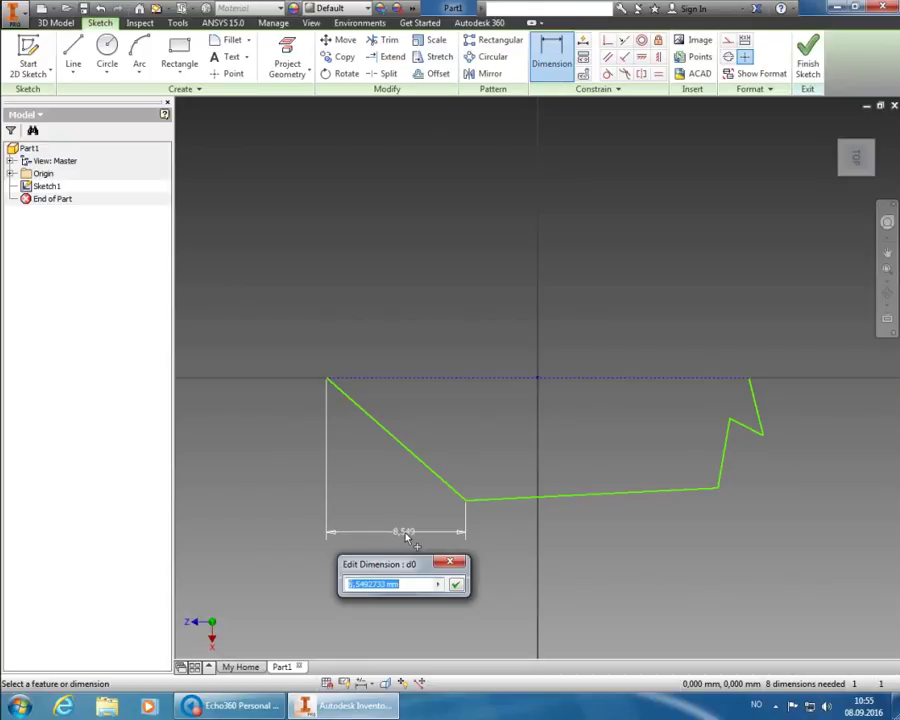
- Enter 70 mm as the slanted line's horizontal width dimension
{"action": "type", "text": "70"}
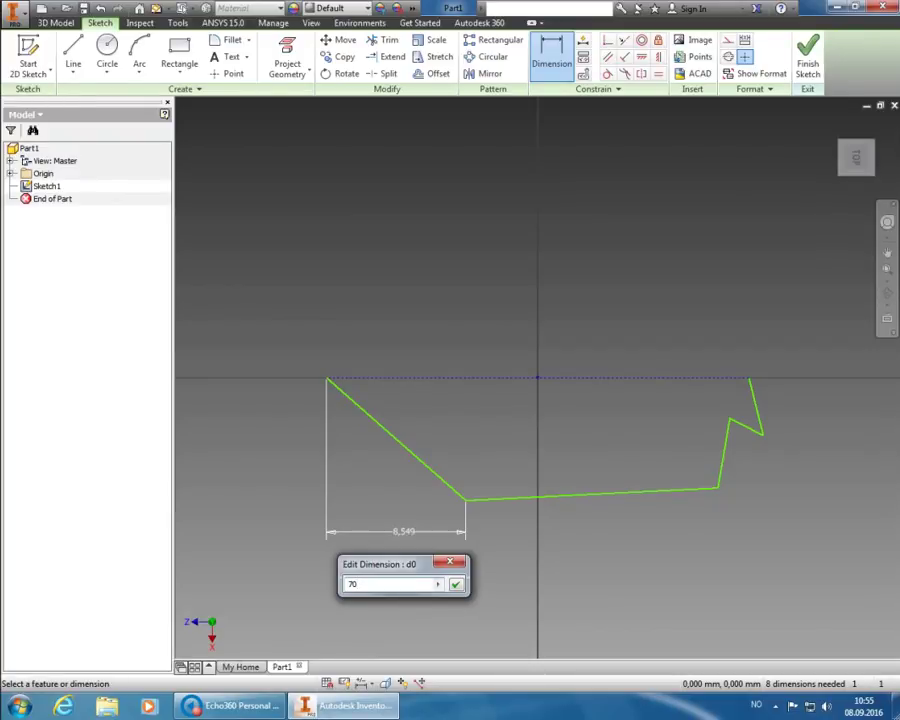
{"action": "key", "text": "Return"}
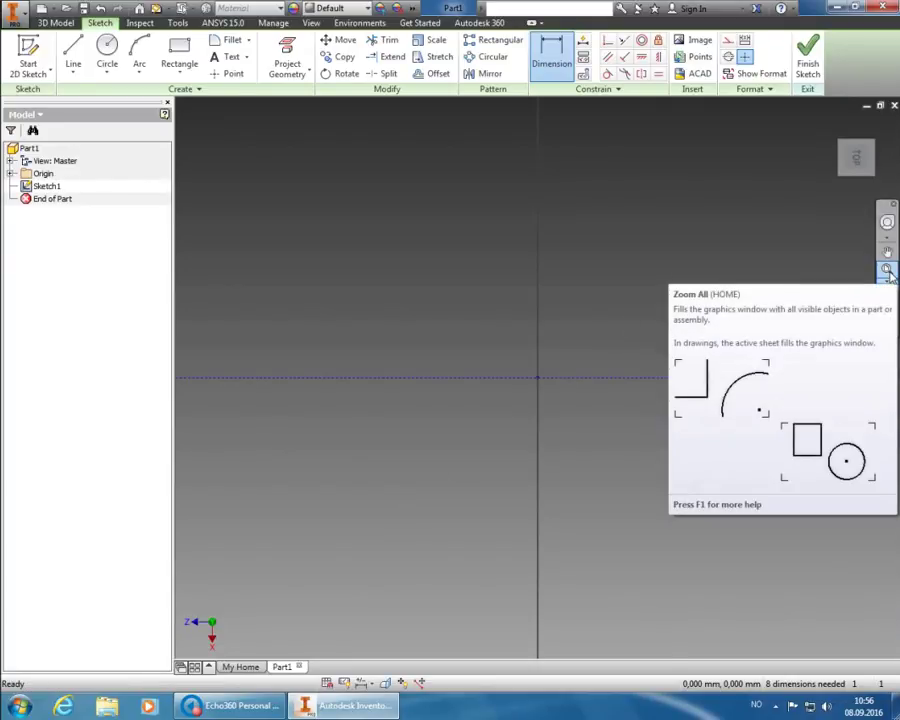
- Zoom All to fit the resized sketch and its 70 mm dimension in view
{"action": "left_click", "coordinate": [887, 270]}
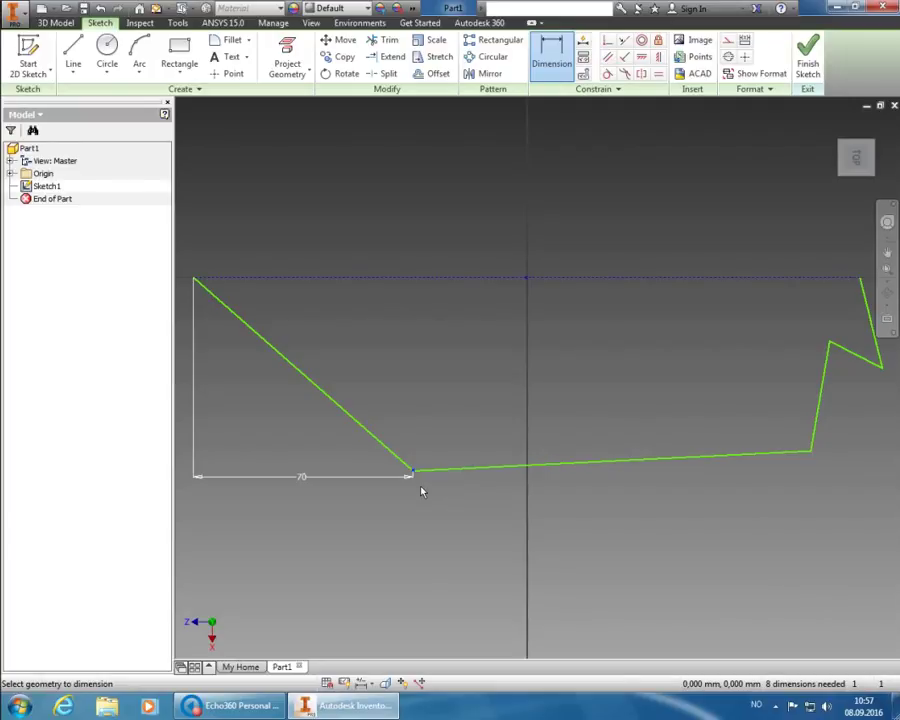
- Give the long bottom profile line a 130 mm horizontal length dimension
{"action": "left_click", "coordinate": [810, 454]}
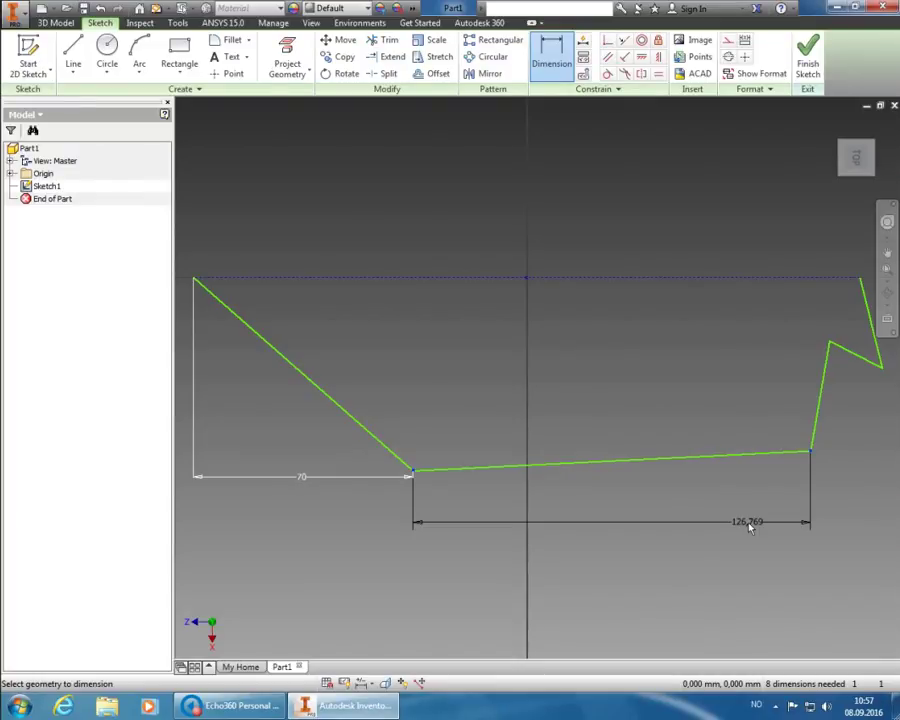
{"action": "key", "text": "Escape"}
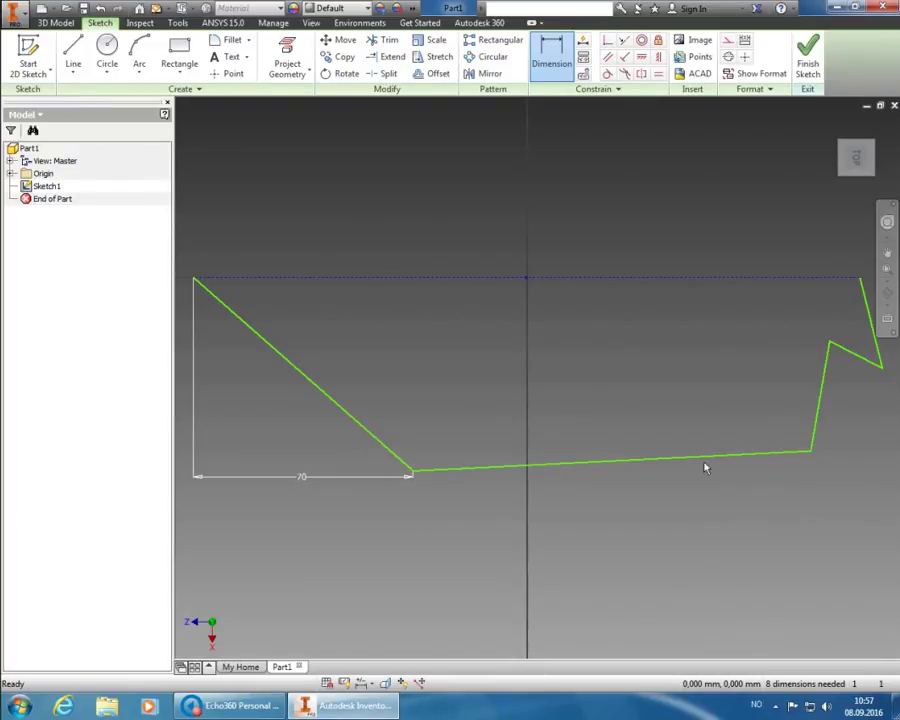
{"action": "left_click", "coordinate": [560, 62]}
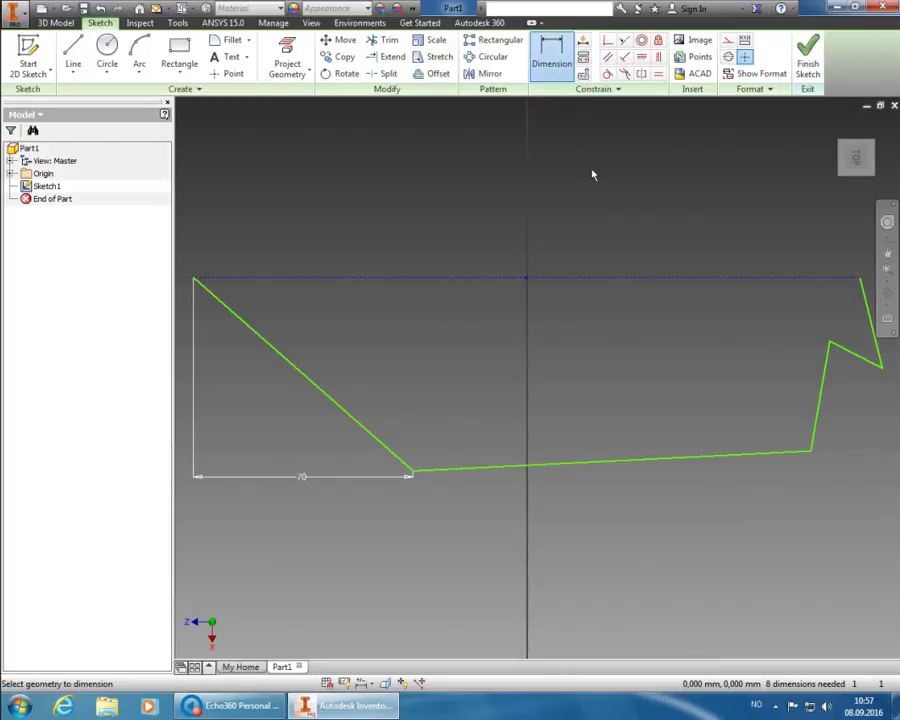
{"action": "left_click", "coordinate": [636, 466]}
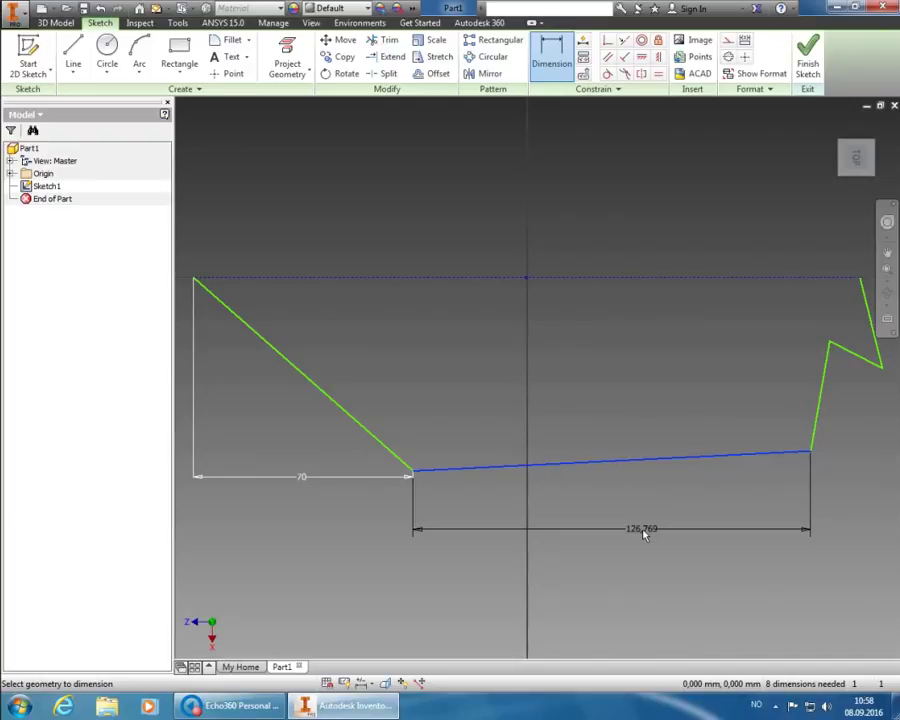
{"action": "left_click", "coordinate": [619, 521]}
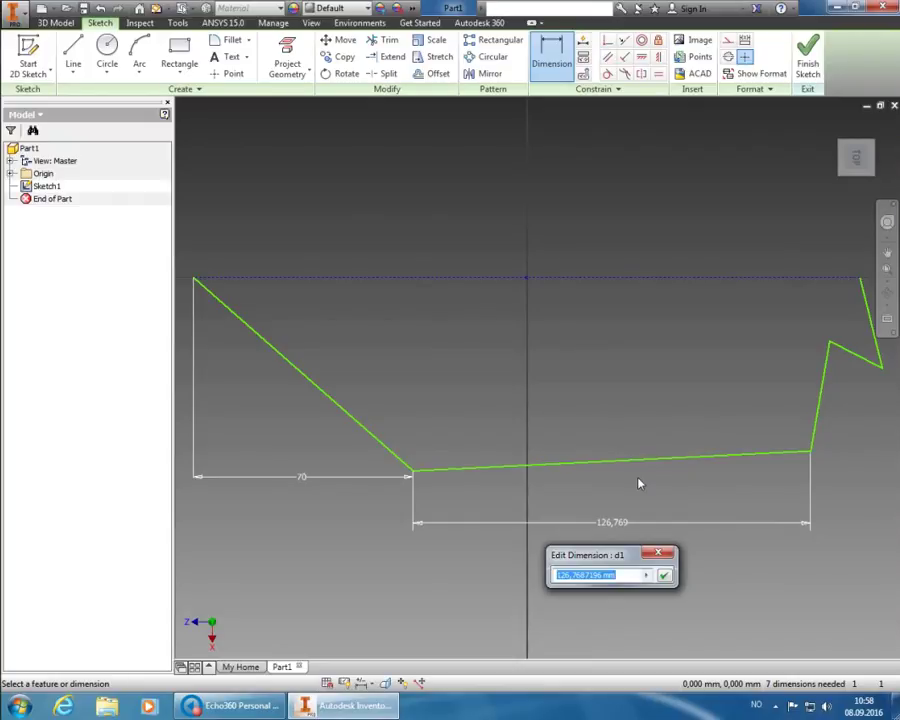
{"action": "type", "text": "130"}
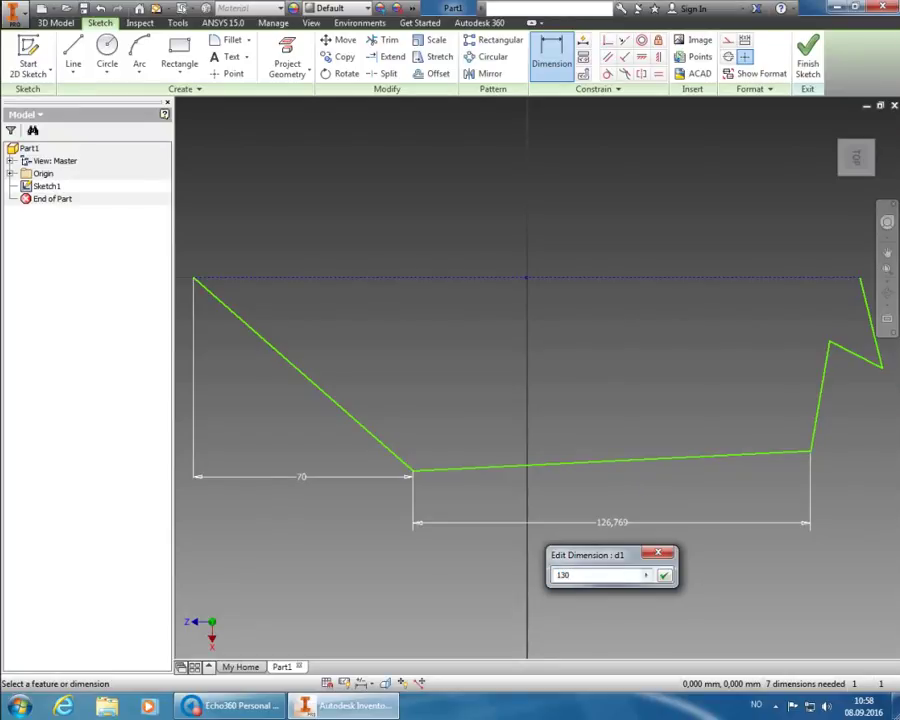
{"action": "key", "text": "Return"}
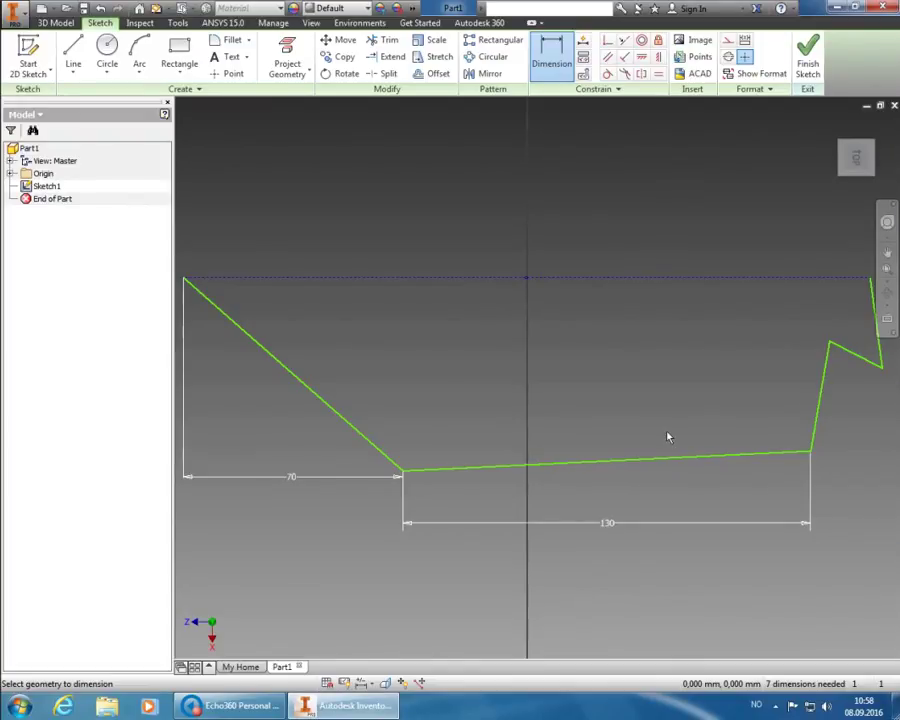
- Dimension the right-hand step's horizontal width to 60 mm, then zoom out to the whole profile
{"action": "left_click", "coordinate": [887, 270]}
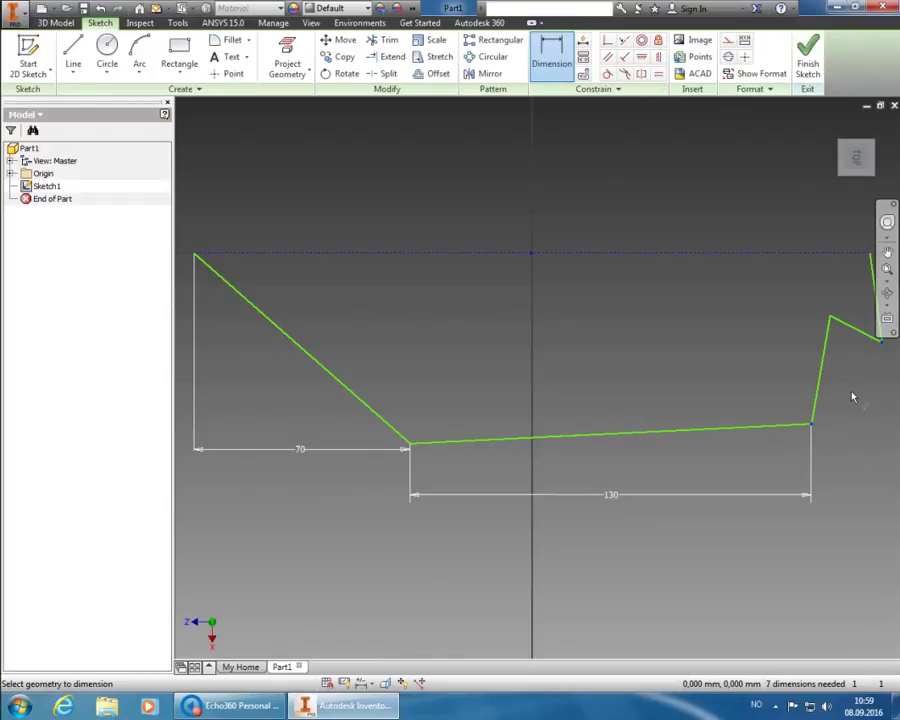
{"action": "left_click", "coordinate": [811, 424]}
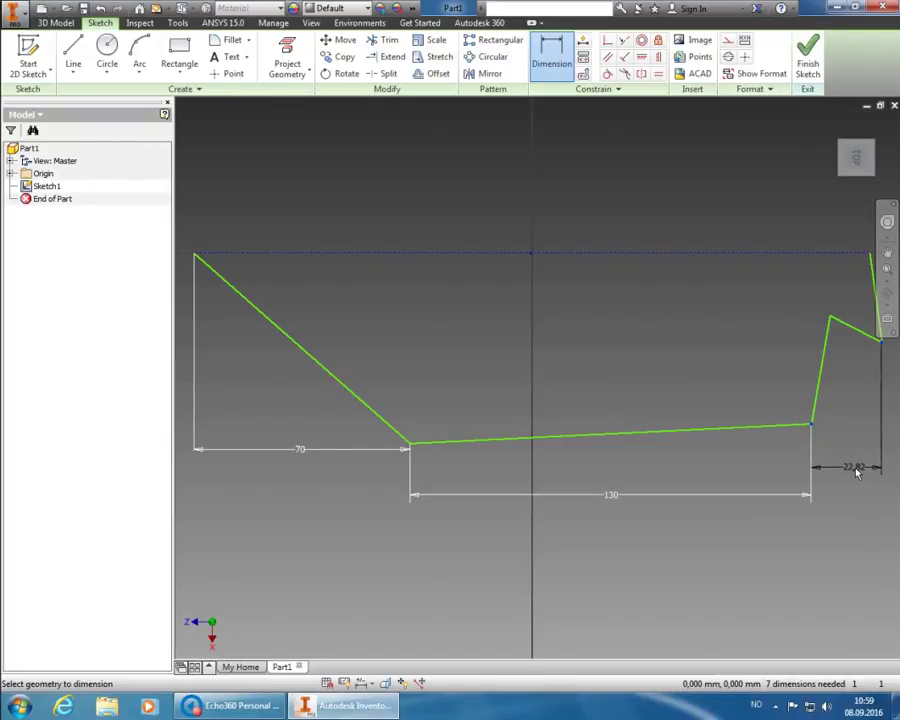
{"action": "left_click", "coordinate": [856, 472]}
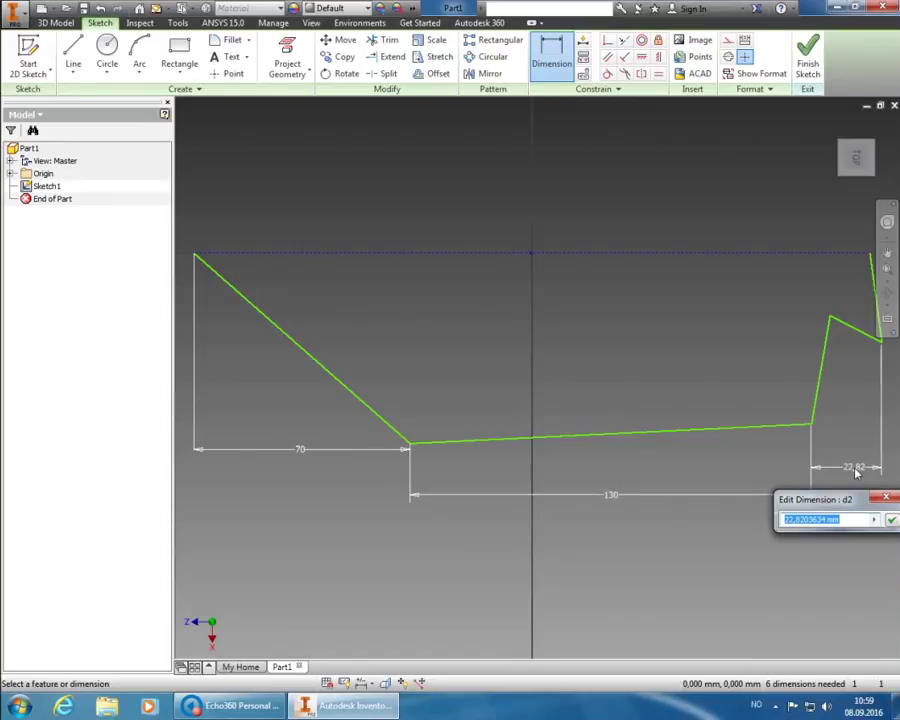
{"action": "type", "text": "60"}
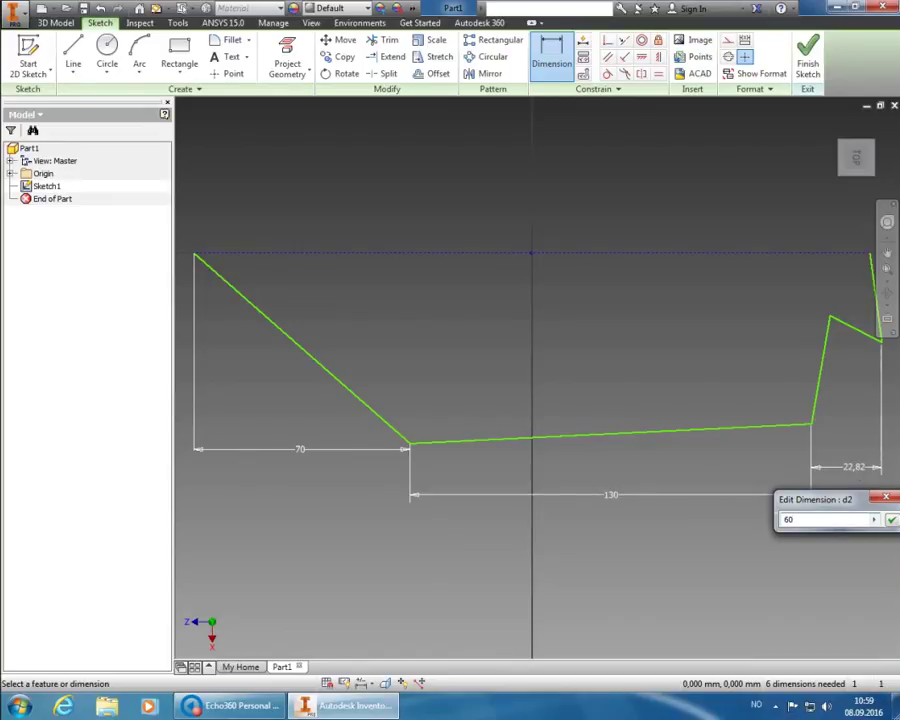
{"action": "key", "text": "Return"}
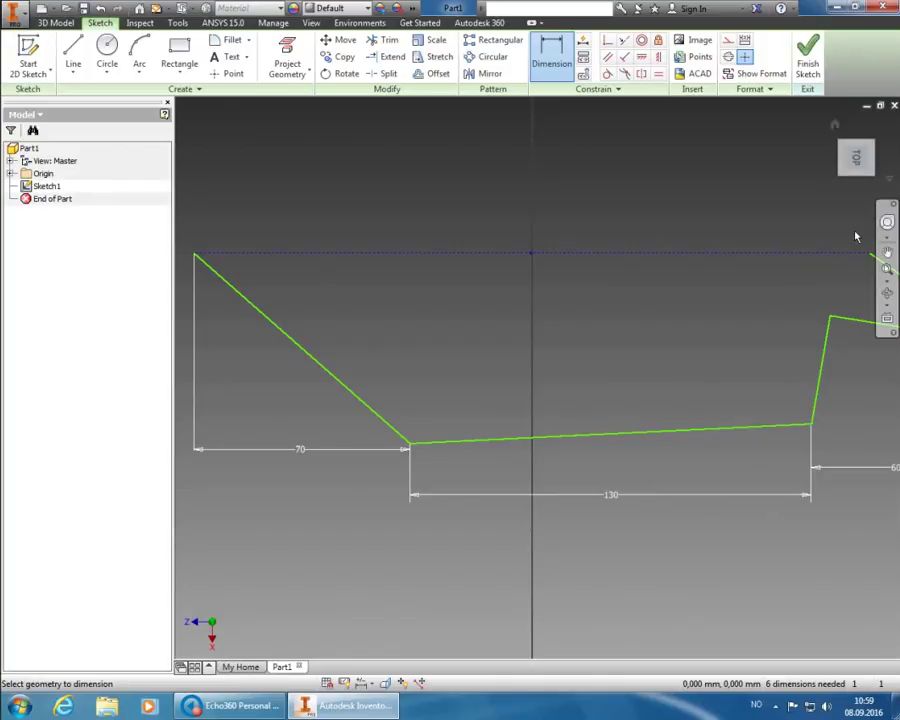
{"action": "left_click", "coordinate": [886, 271]}
{"action": "left_click_drag", "start_coordinate": [886, 271], "coordinate": [860, 261]}
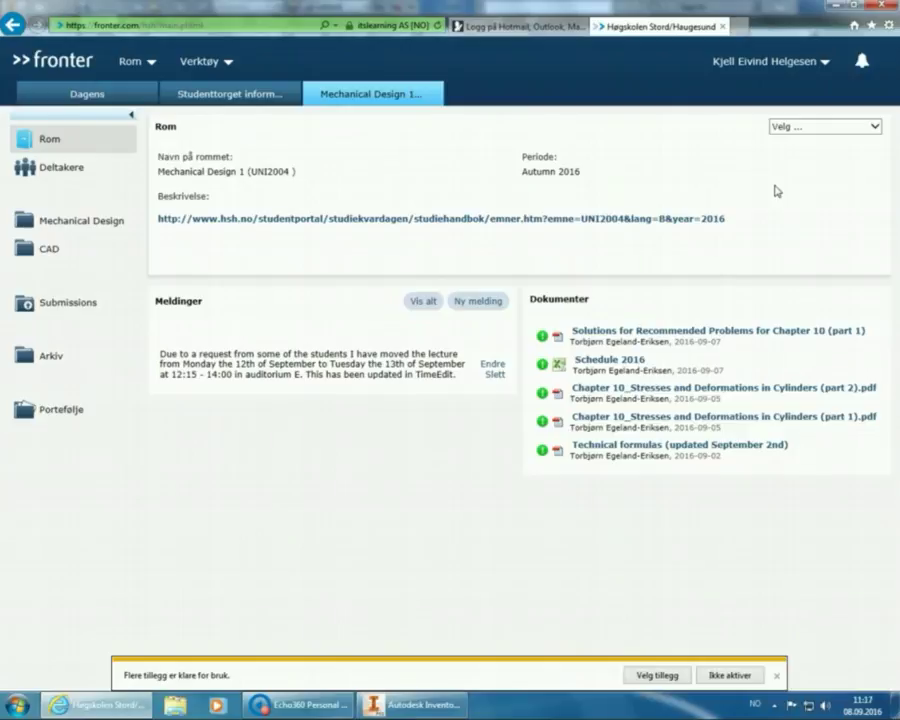
- Switch the Mechanical Design 1 room to 'Aktiver studentvisning' and open its Submissions folder
{"action": "left_click", "coordinate": [110, 312]}
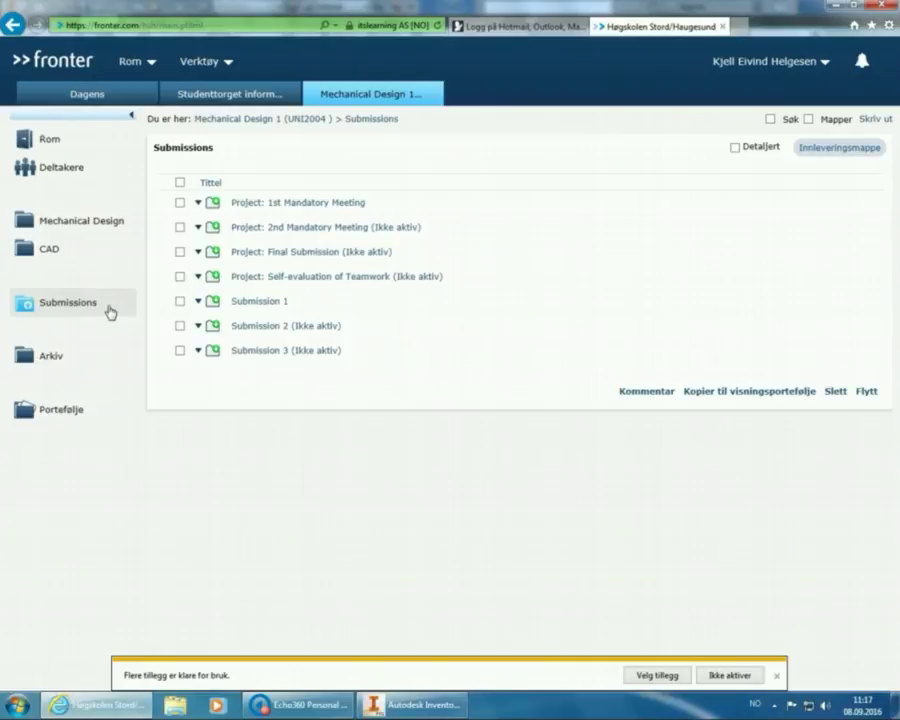
{"action": "left_click", "coordinate": [92, 150]}
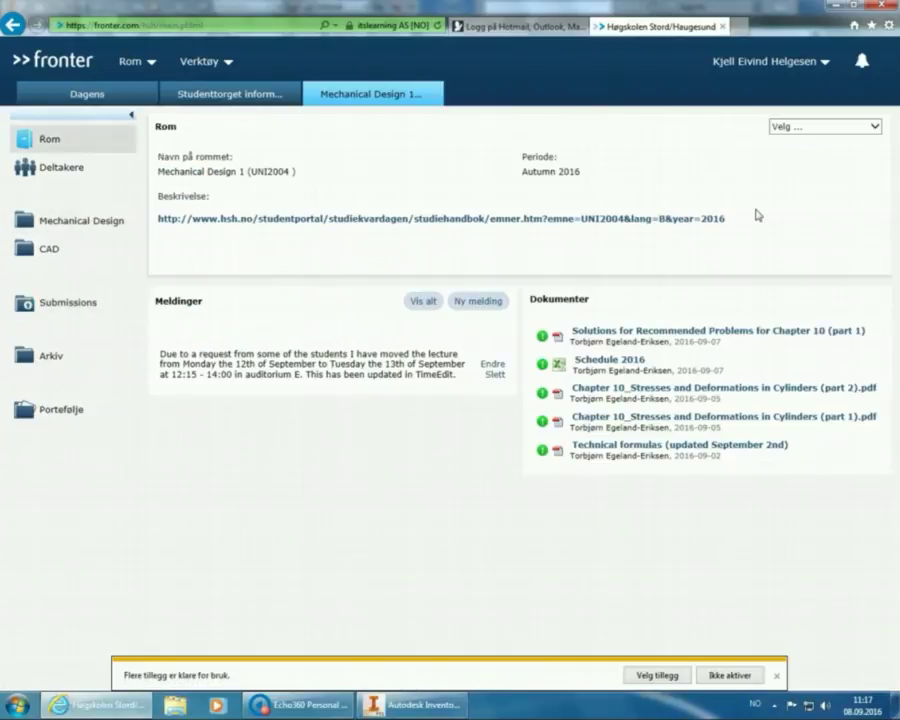
{"action": "left_click", "coordinate": [800, 127]}
{"action": "left_click", "coordinate": [800, 253]}
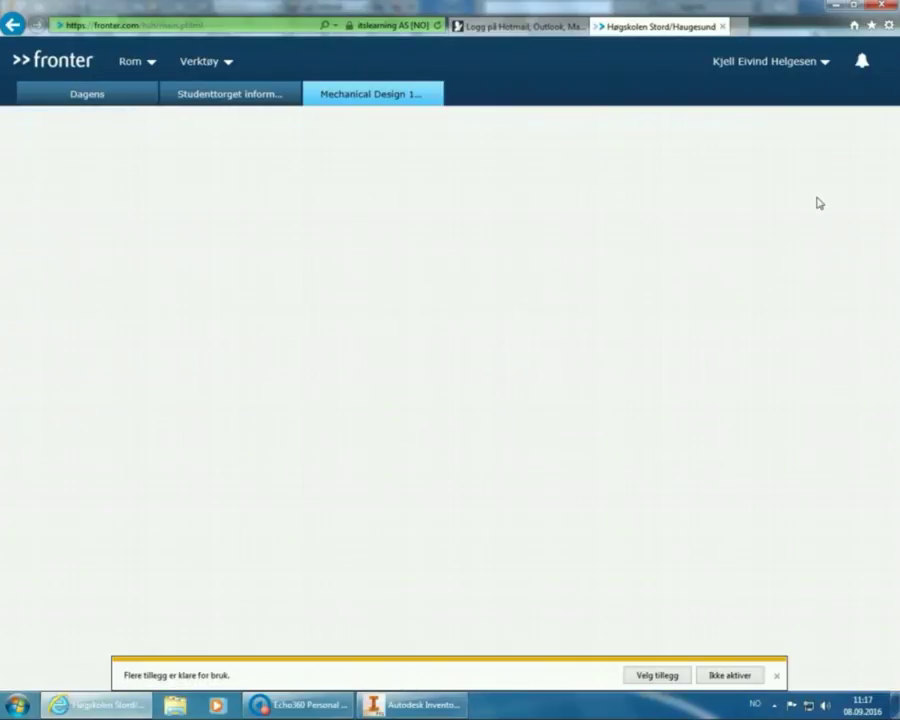
{"action": "left_click", "coordinate": [70, 330]}
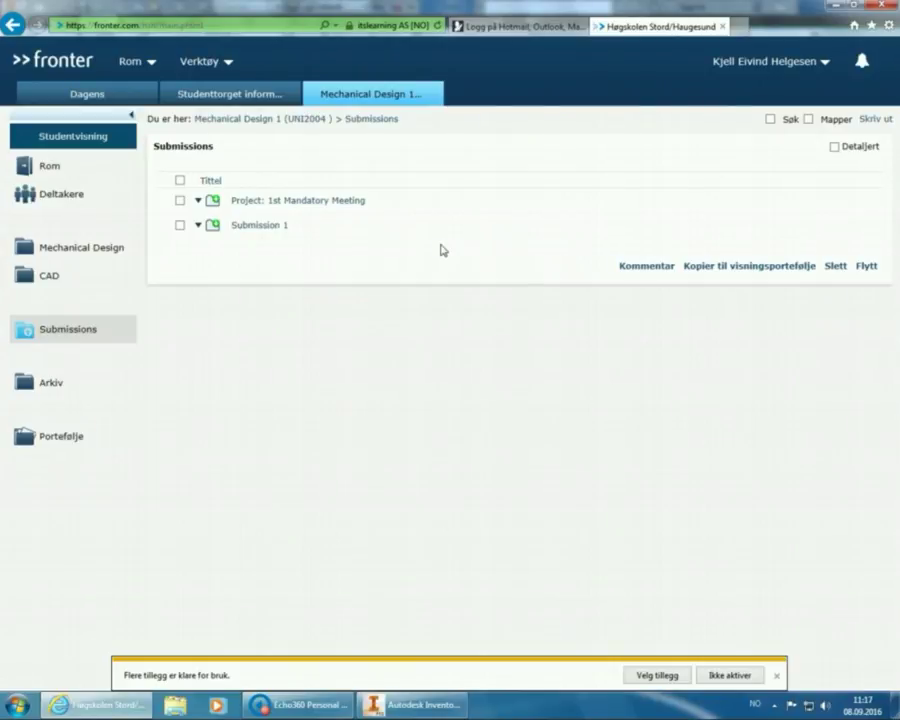
- Open the 'Submission 1' assignment from the Submissions list
{"action": "left_click", "coordinate": [284, 228]}
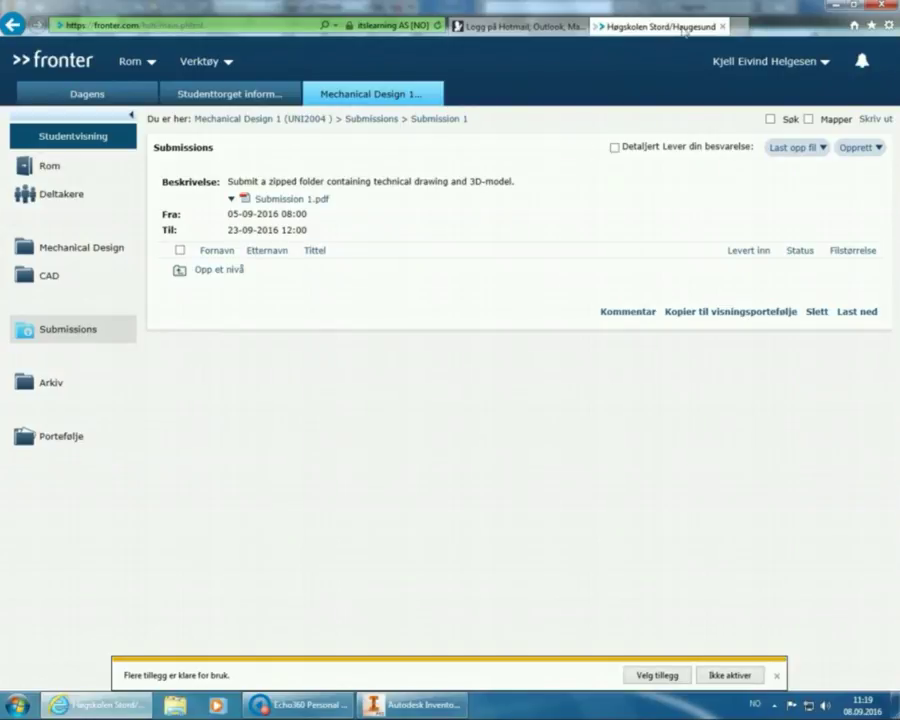
- Close Internet Explorer with 'Lukk alle faner' to return to the Inventor Sketch1 profile
{"action": "left_click", "coordinate": [877, 4]}
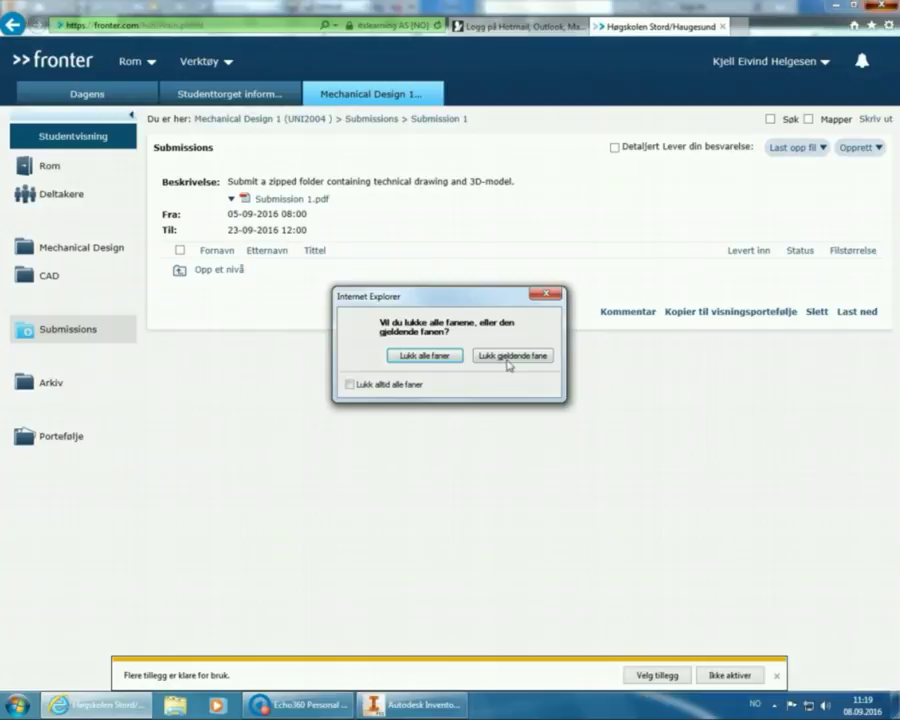
{"action": "left_click", "coordinate": [442, 358]}
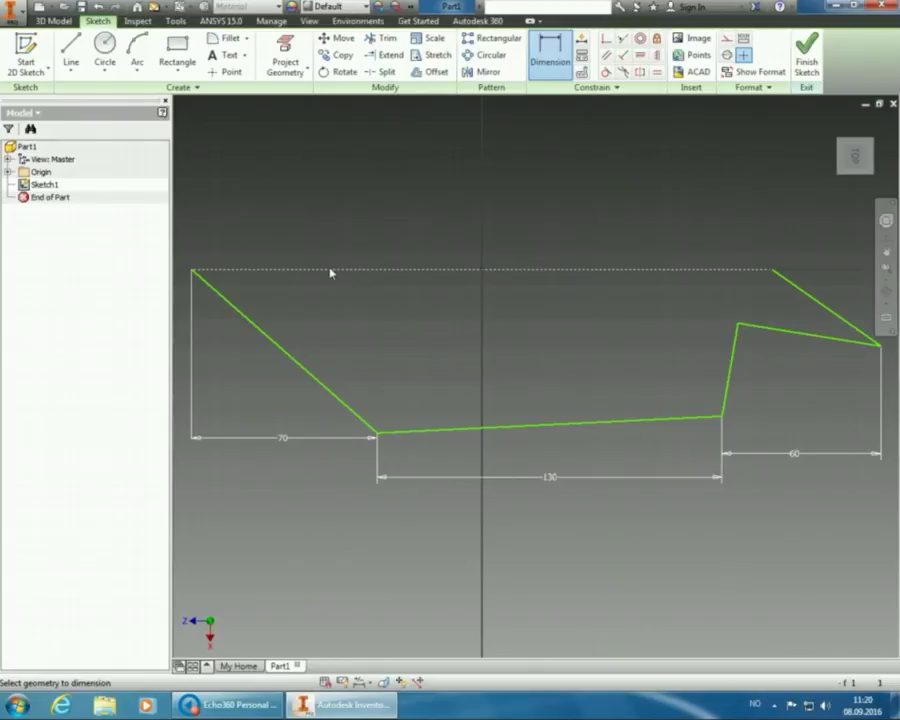
- Dimension the vertical distance from the lower vertex up to the top line as 90 mm
{"action": "left_click", "coordinate": [331, 270]}
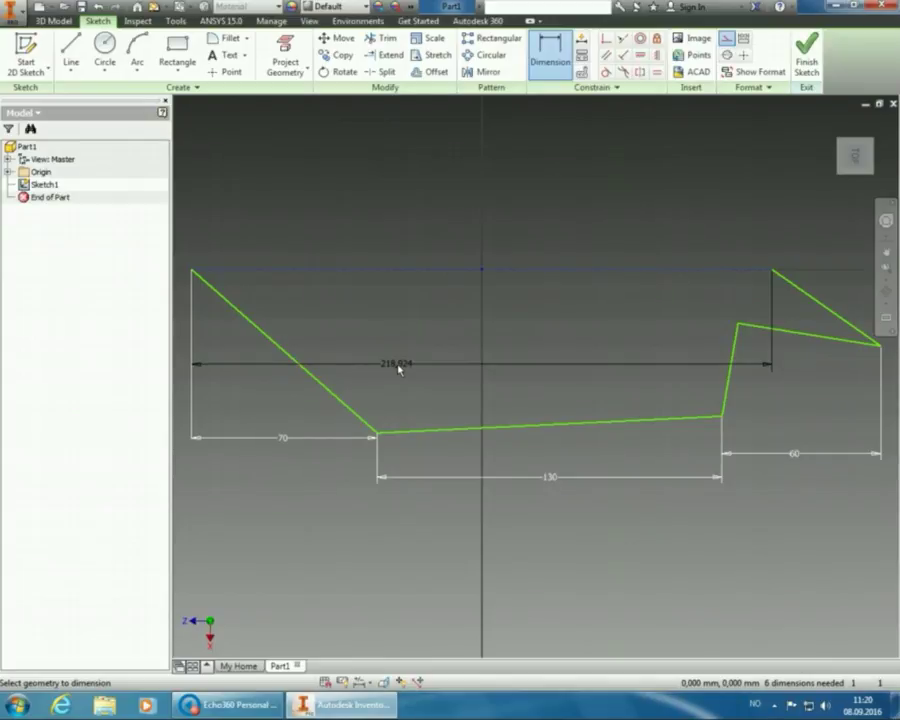
{"action": "key", "text": "Escape"}
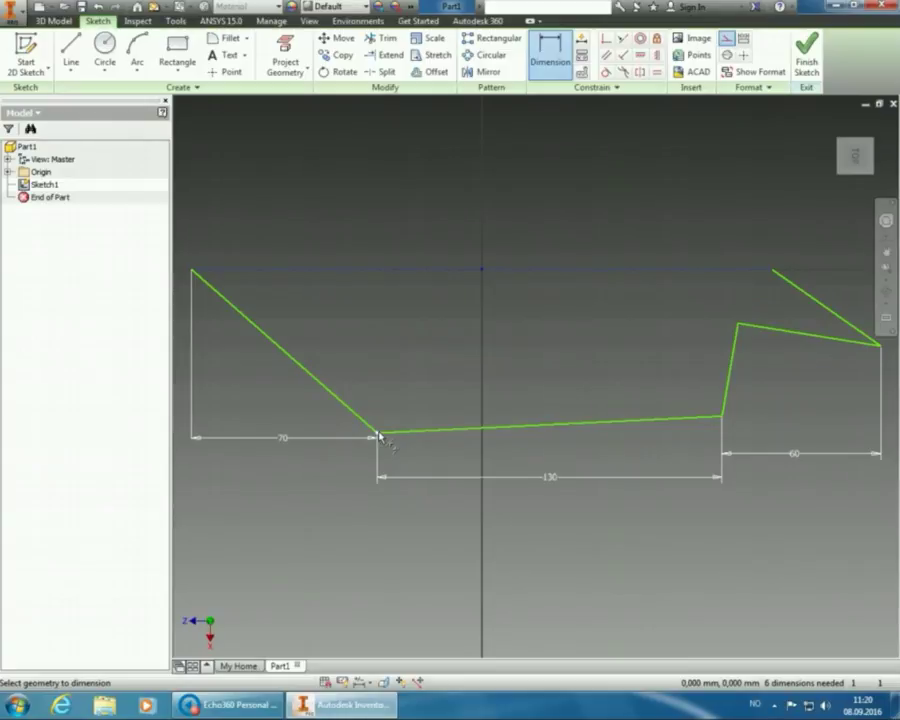
{"action": "mouse_move", "coordinate": [380, 436]}
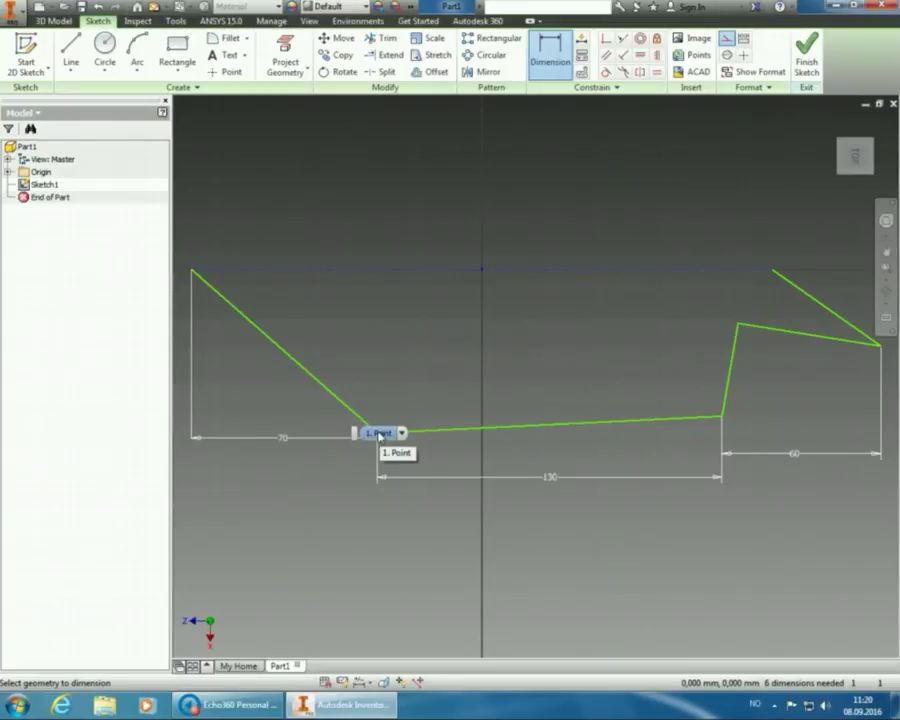
{"action": "left_click", "coordinate": [380, 436]}
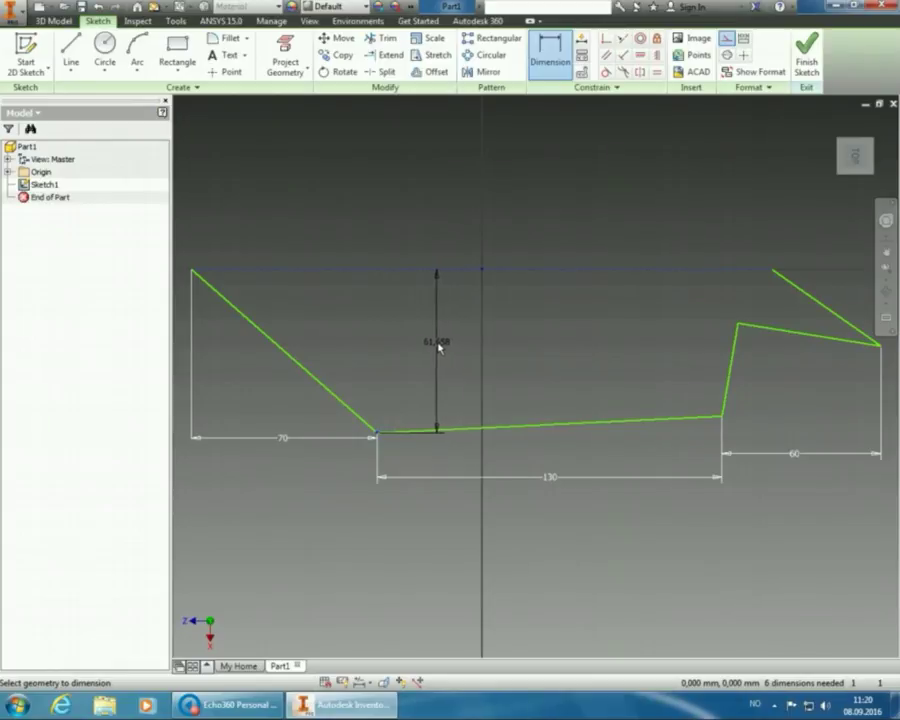
{"action": "left_click", "coordinate": [438, 346]}
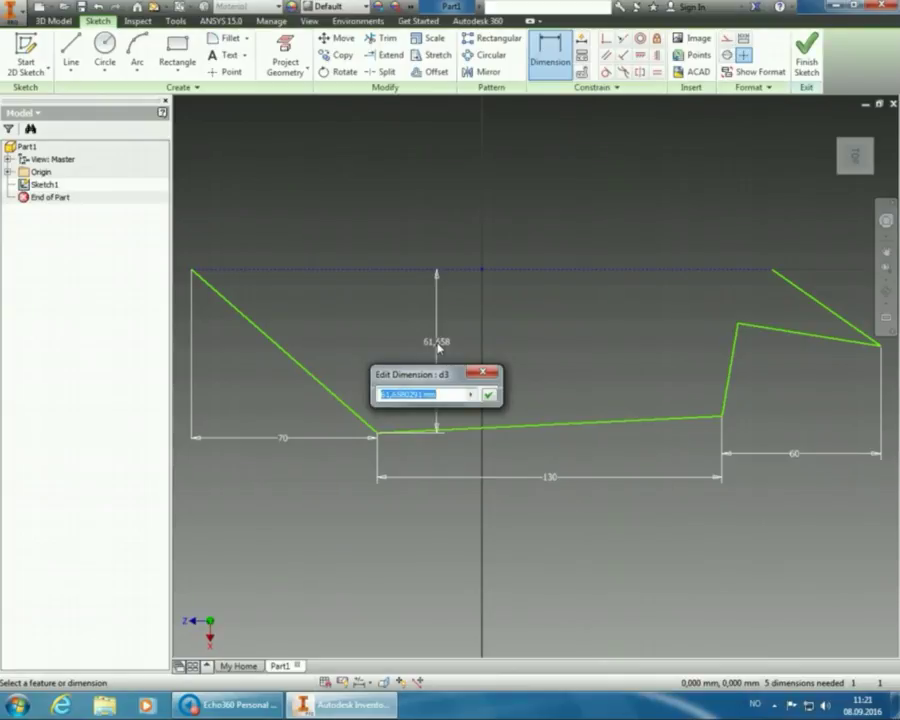
{"action": "type", "text": "90"}
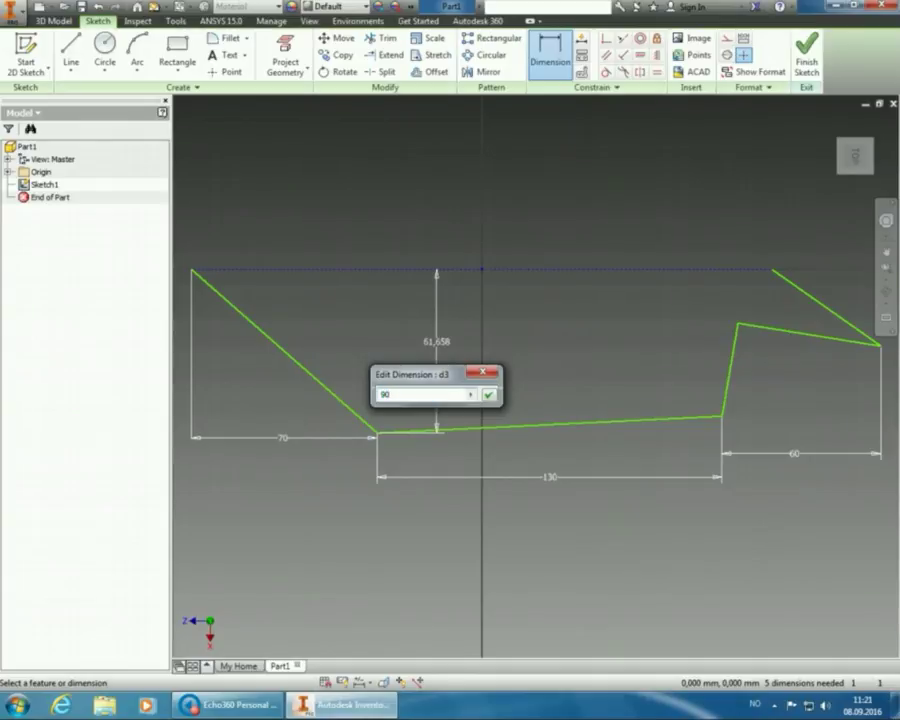
{"action": "key", "text": "Return"}
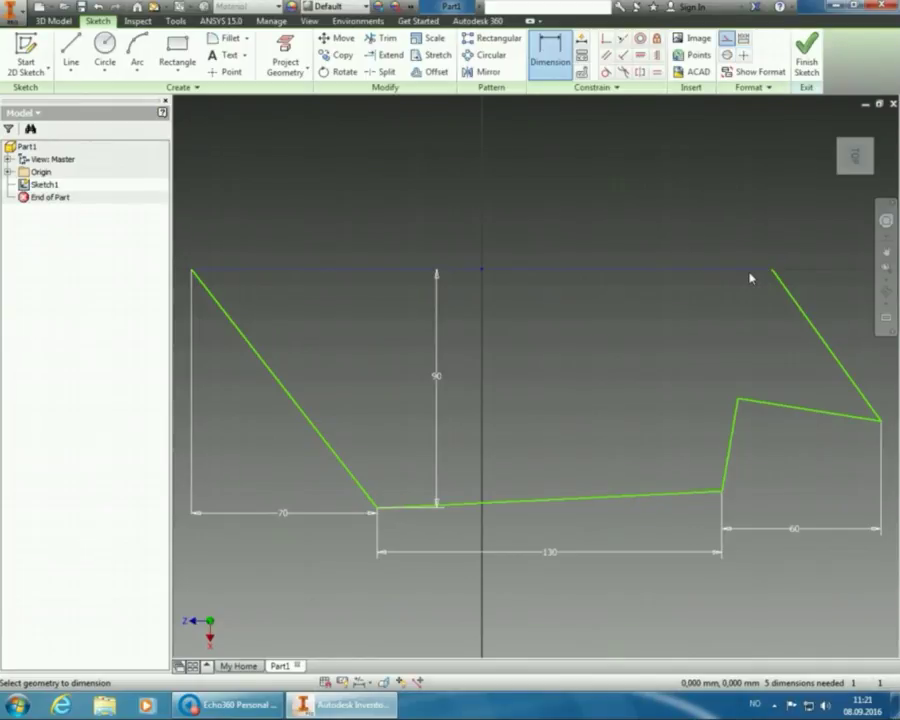
- Add a 30 mm vertical dimension from the top dotted line down to the right-hand vertex
{"action": "left_click", "coordinate": [750, 272]}
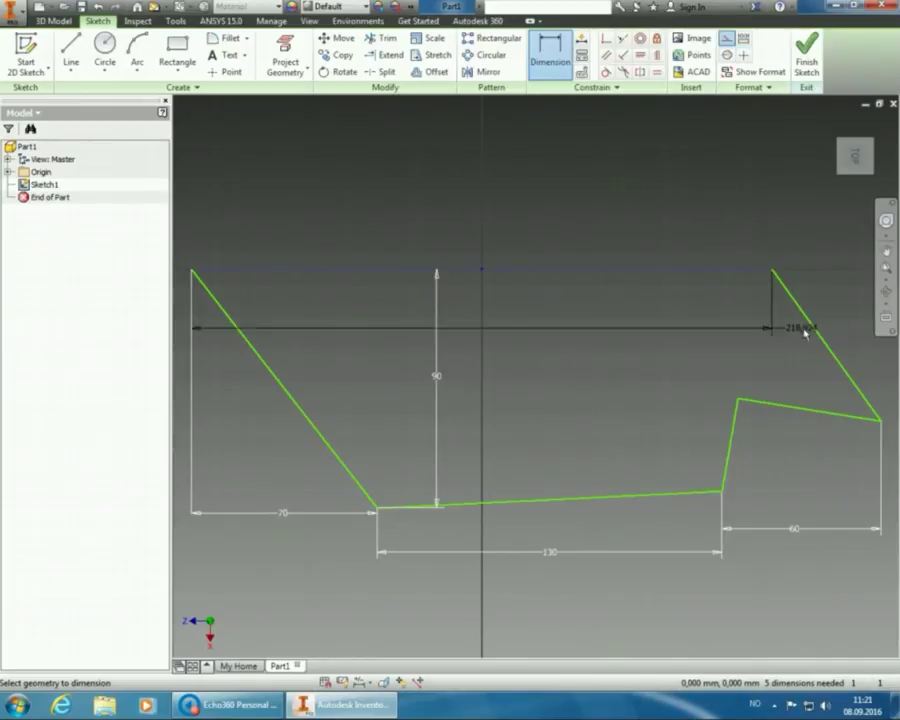
{"action": "left_click", "coordinate": [879, 424]}
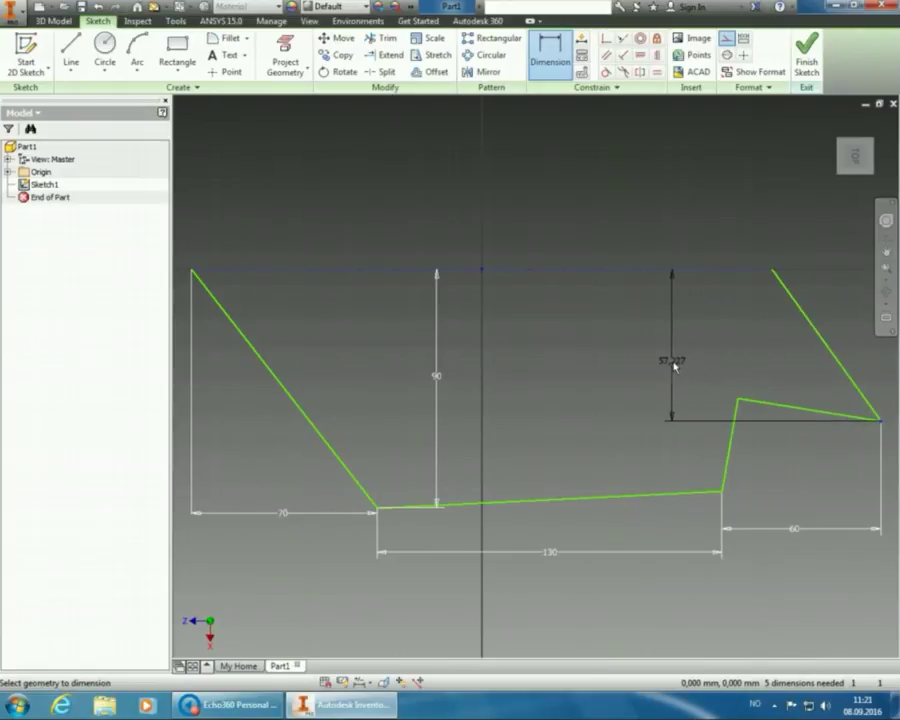
{"action": "left_click", "coordinate": [674, 367]}
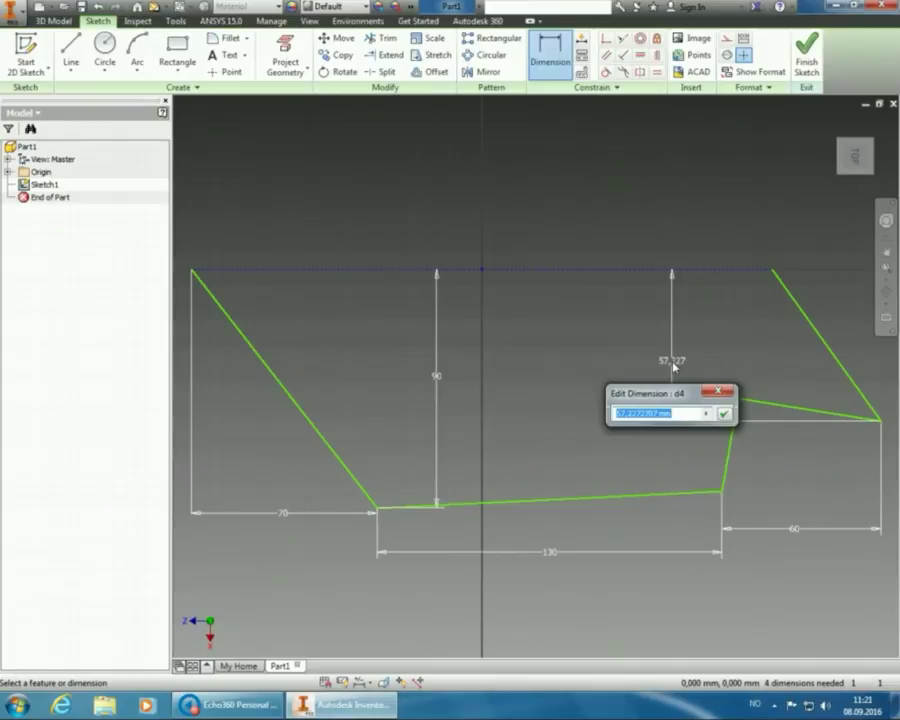
{"action": "type", "text": "30"}
{"action": "key", "text": "Return"}
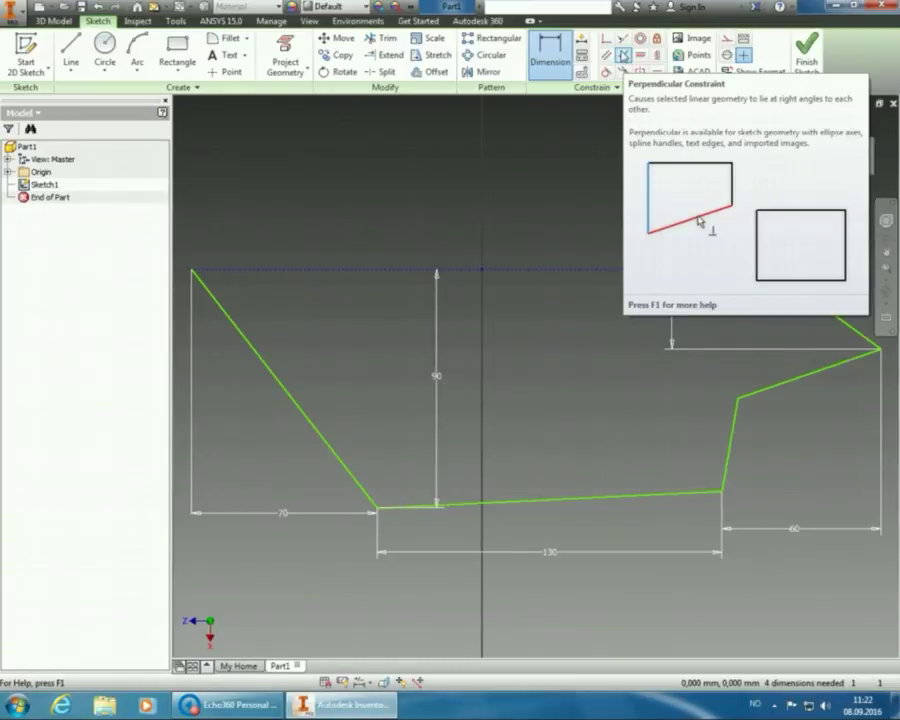
- Constrain the upper-right line perpendicular to the top line, and the lower slanted line perpendicular to the vertical edge
{"action": "left_click", "coordinate": [623, 57]}
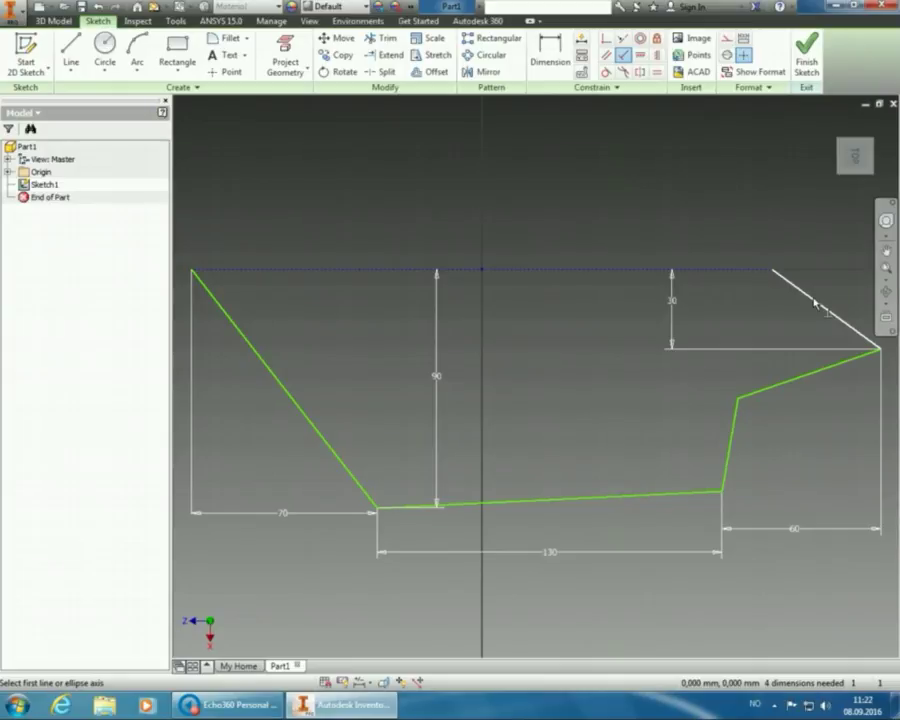
{"action": "left_click", "coordinate": [815, 303]}
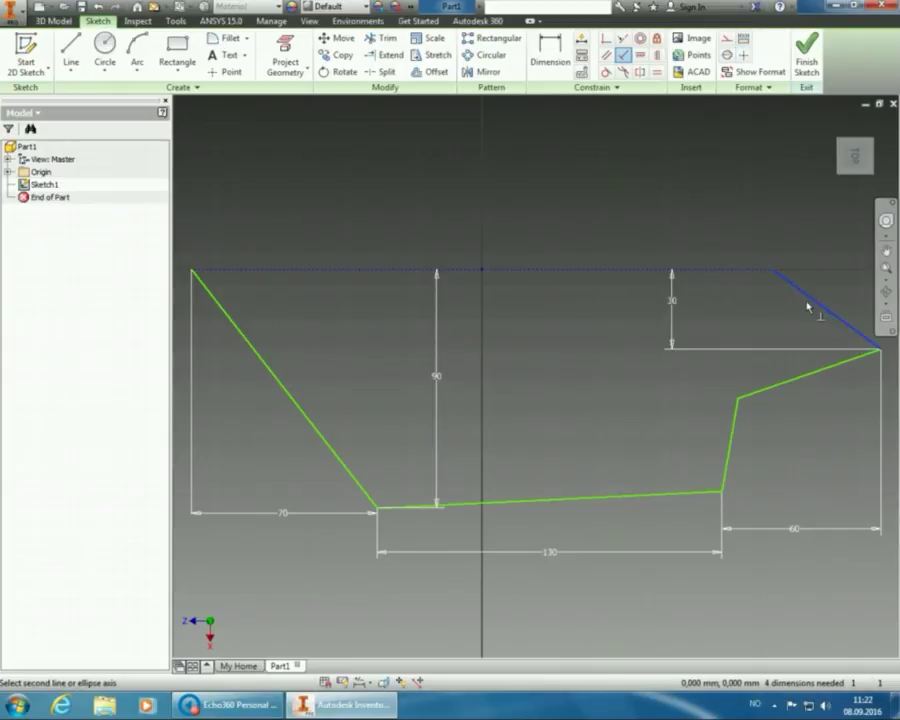
{"action": "left_click", "coordinate": [751, 275]}
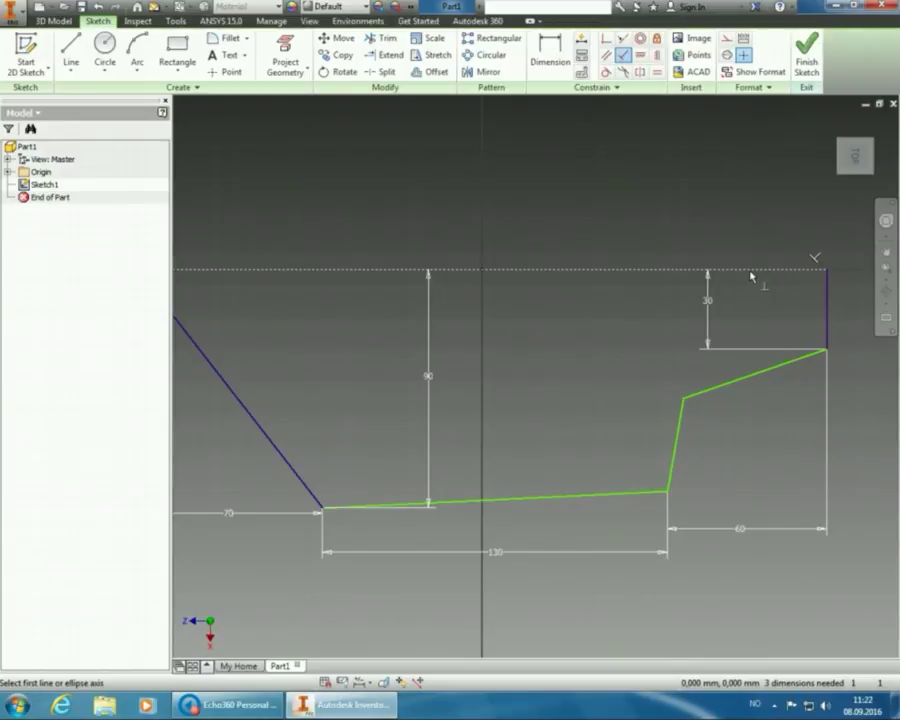
{"action": "left_click", "coordinate": [796, 364]}
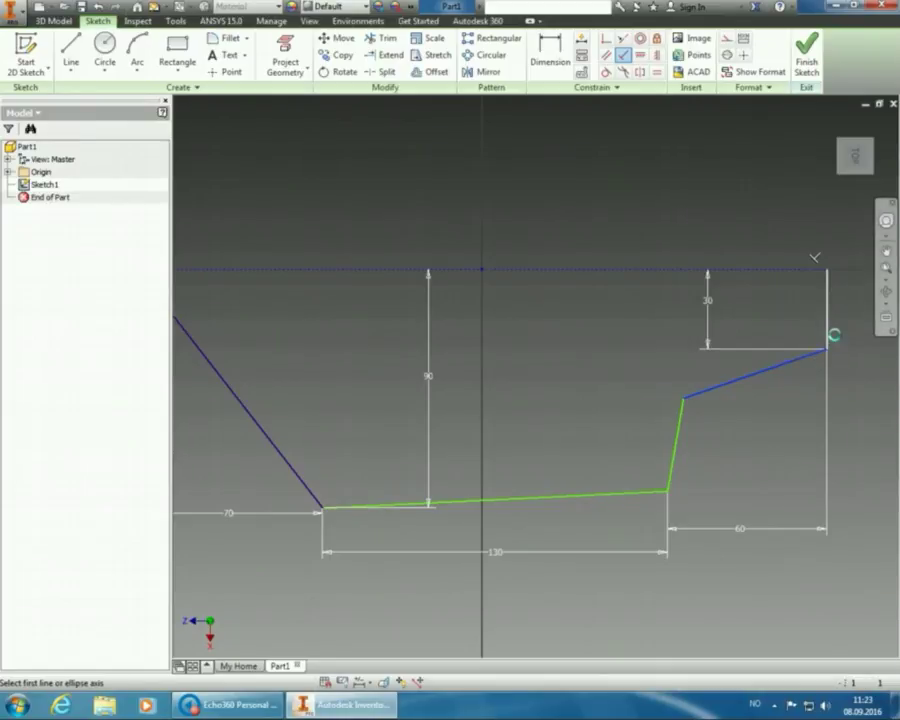
{"action": "left_click", "coordinate": [826, 332]}
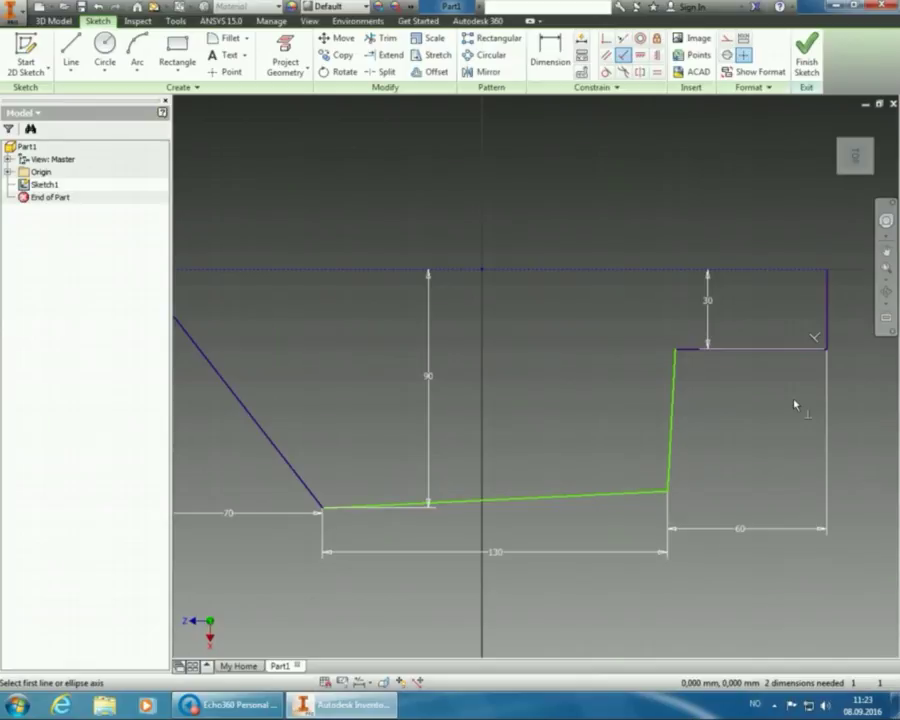
{"action": "key", "text": "Escape"}
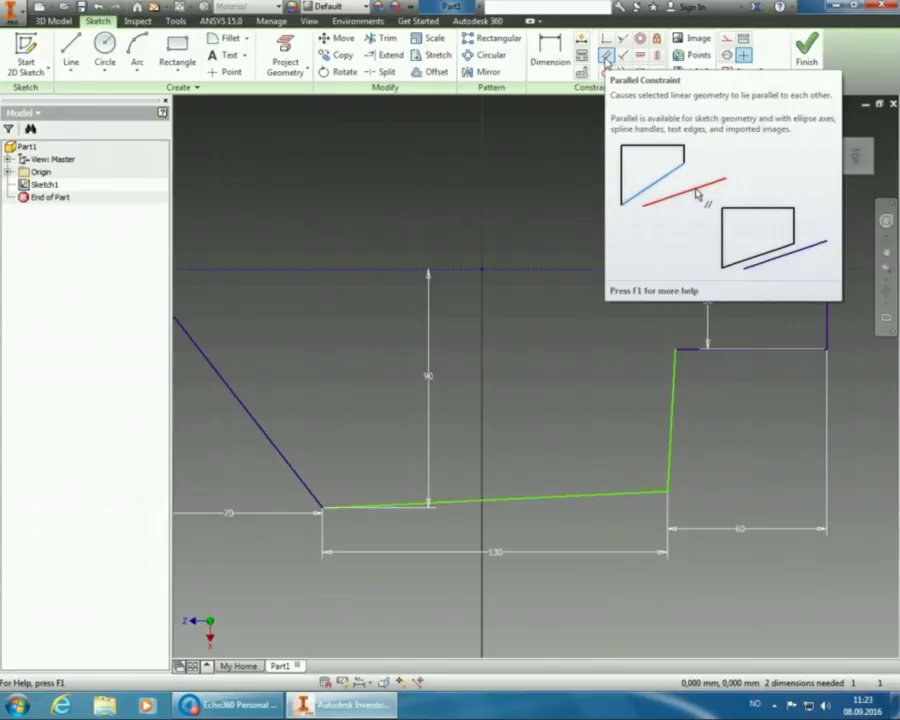
- Use Parallel constraints to make the slanted step line vertical and the bottom line parallel to the top edge
{"action": "left_click", "coordinate": [606, 57]}
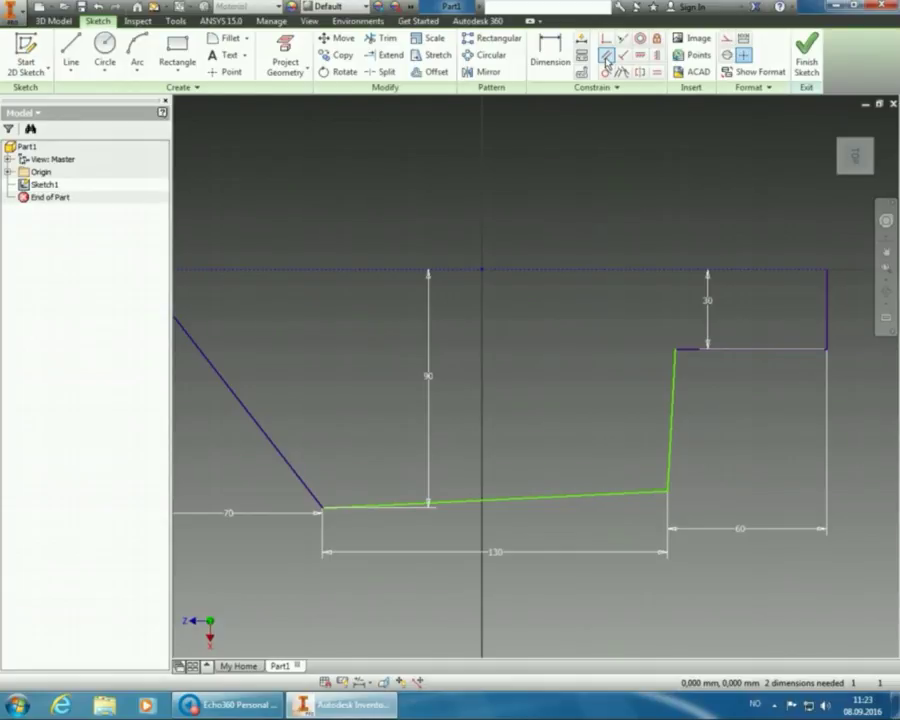
{"action": "left_click", "coordinate": [605, 56]}
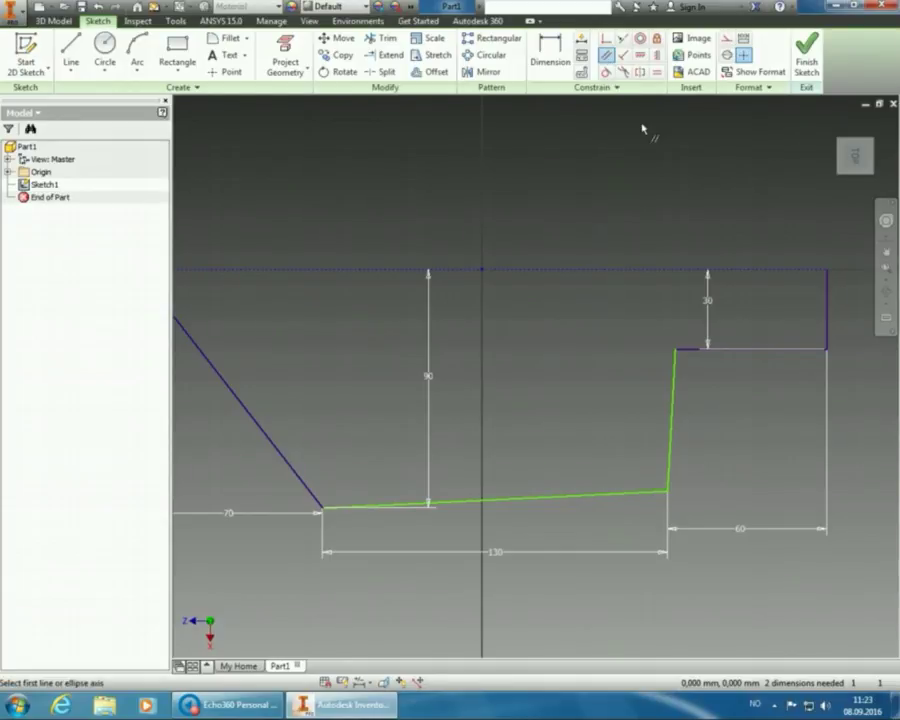
{"action": "left_click", "coordinate": [673, 362]}
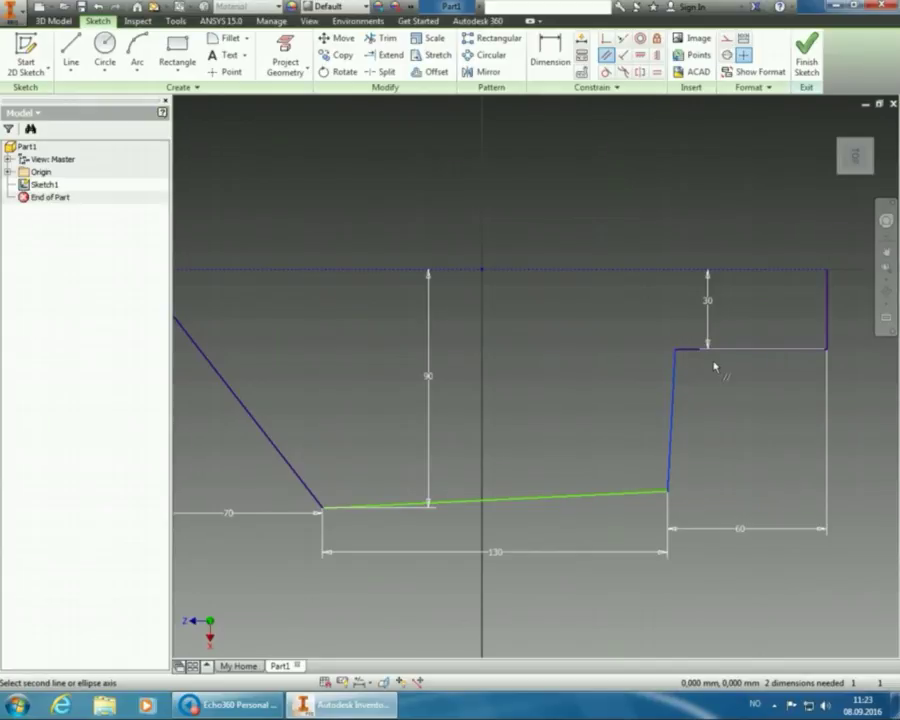
{"action": "left_click", "coordinate": [824, 306]}
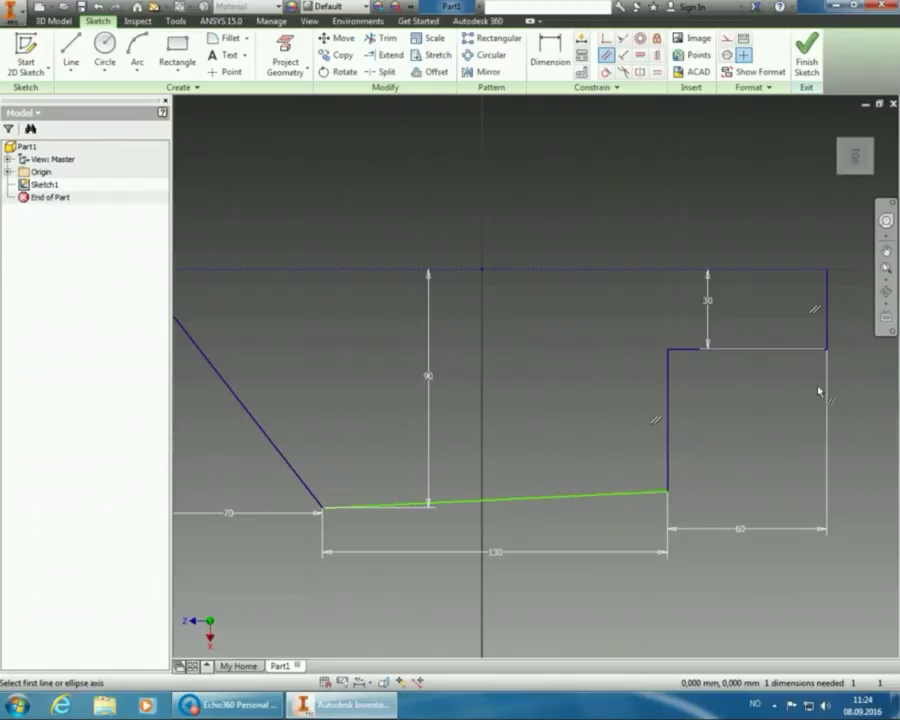
{"action": "left_click", "coordinate": [639, 494]}
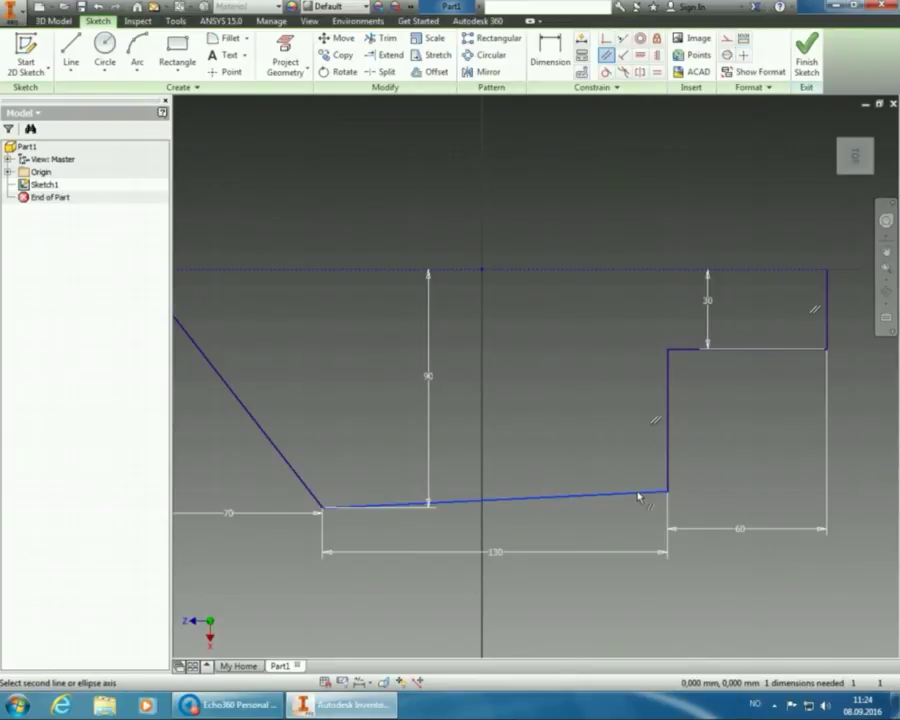
{"action": "left_click", "coordinate": [581, 270]}
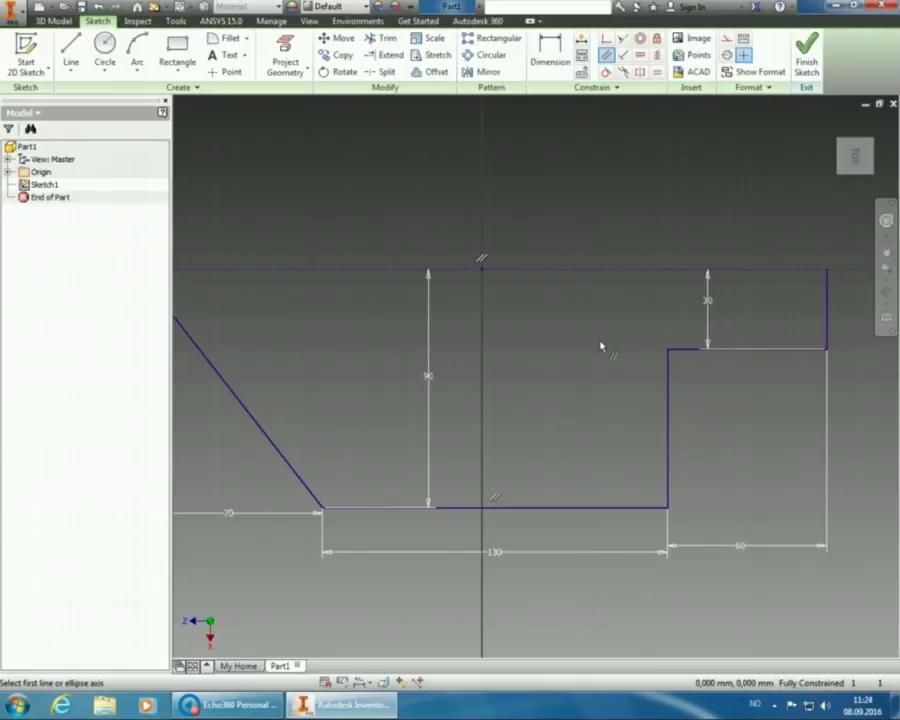
{"action": "key", "text": "Escape"}
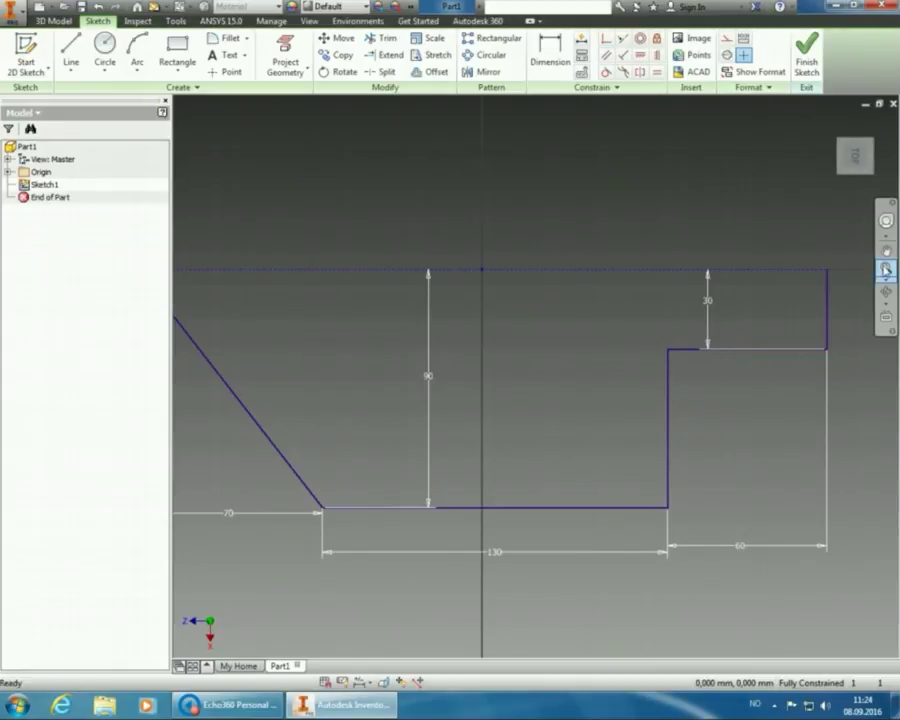
- Fit the whole profile in view with Zoom All and bring up the Fillet/Chamfer dropdown
{"action": "left_click", "coordinate": [885, 270]}
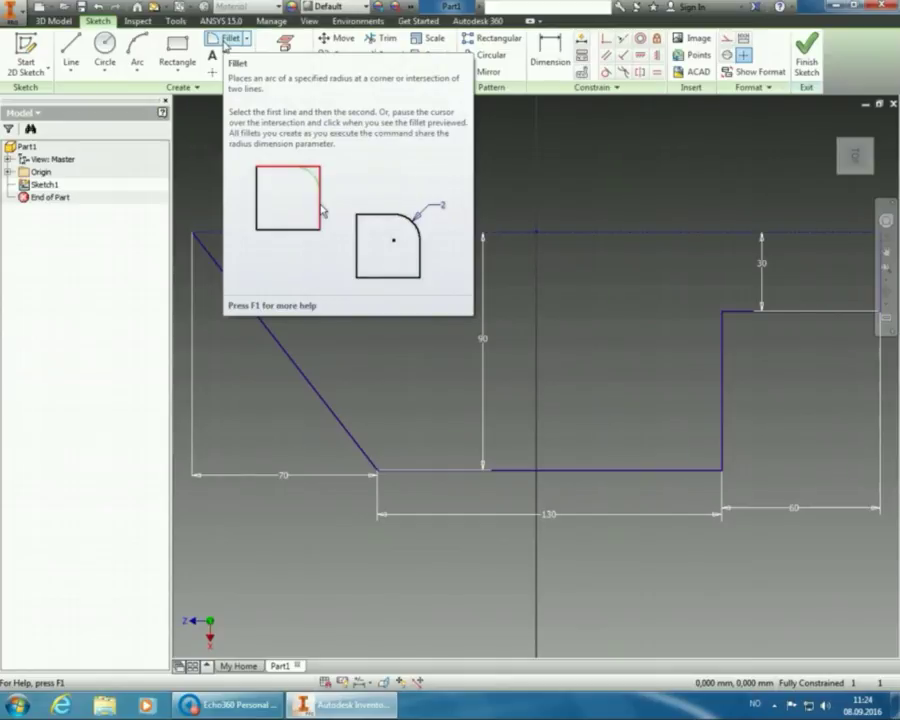
{"action": "left_click", "coordinate": [246, 38]}
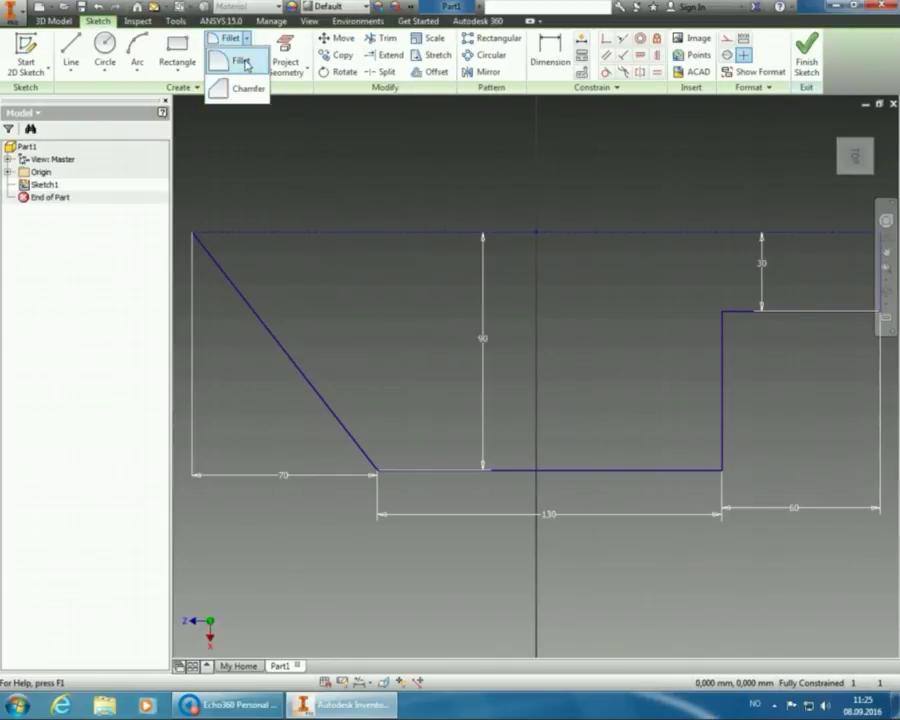
- Fillet the lower and upper corners of the right-hand step with a 20 mm radius
{"action": "left_click", "coordinate": [245, 66]}
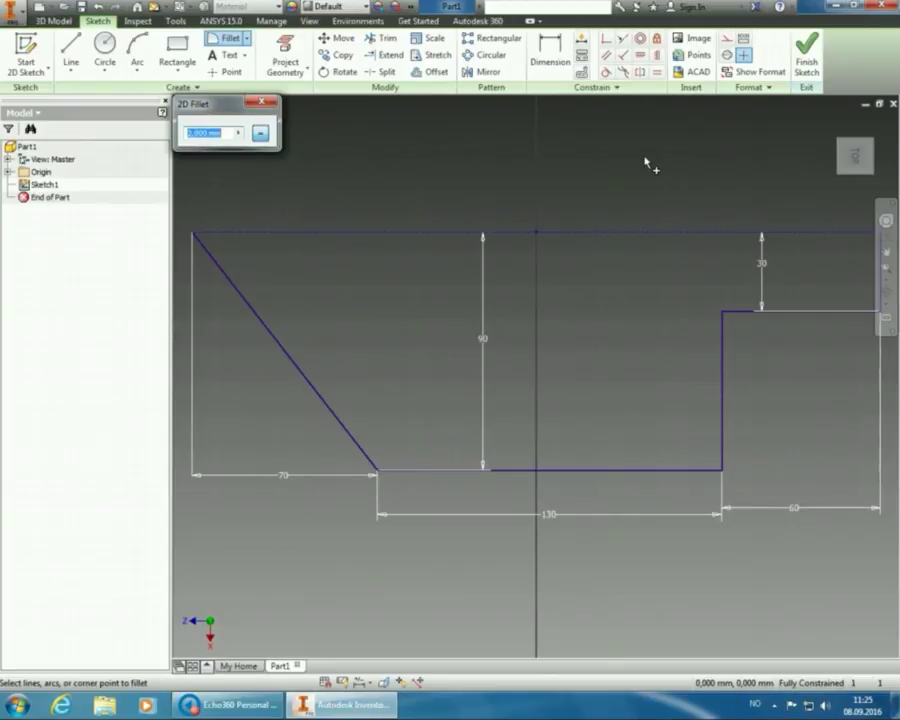
{"action": "type", "text": "20"}
{"action": "left_click", "coordinate": [688, 473]}
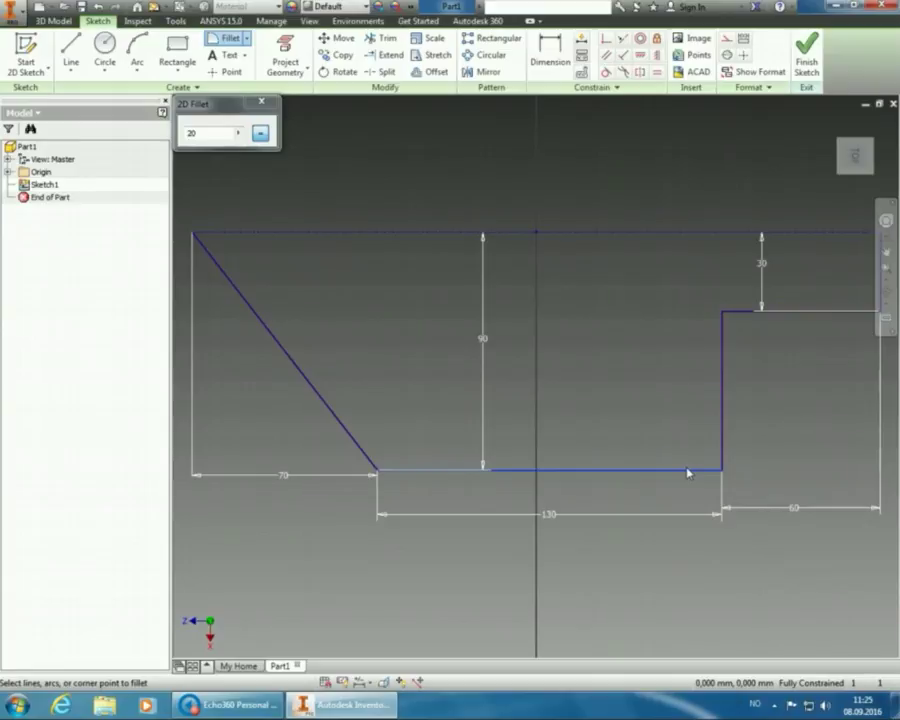
{"action": "left_click", "coordinate": [721, 394]}
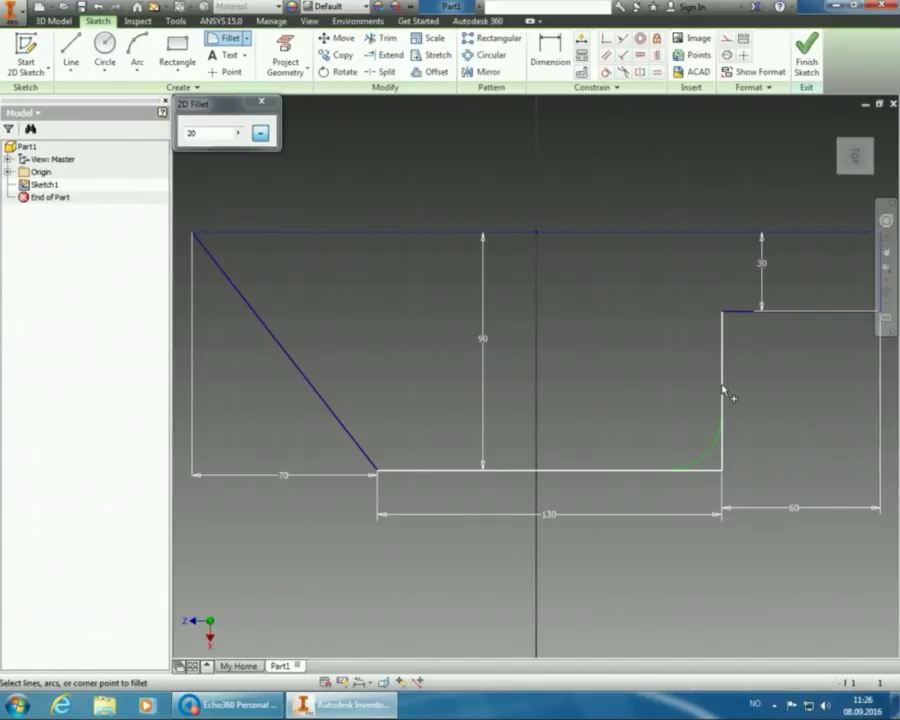
{"action": "left_click", "coordinate": [722, 388]}
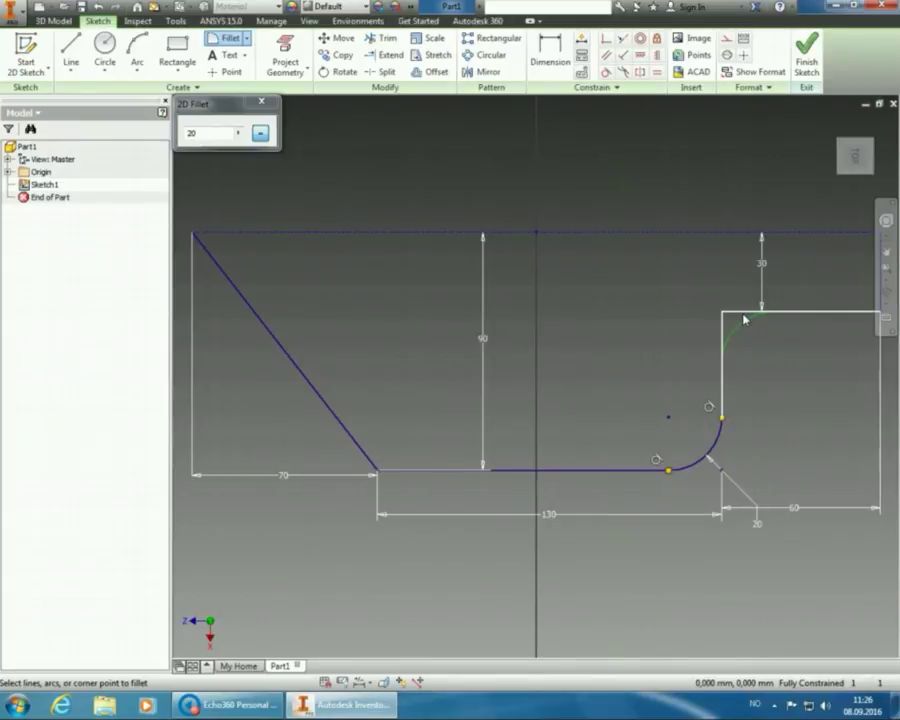
{"action": "left_click", "coordinate": [744, 320]}
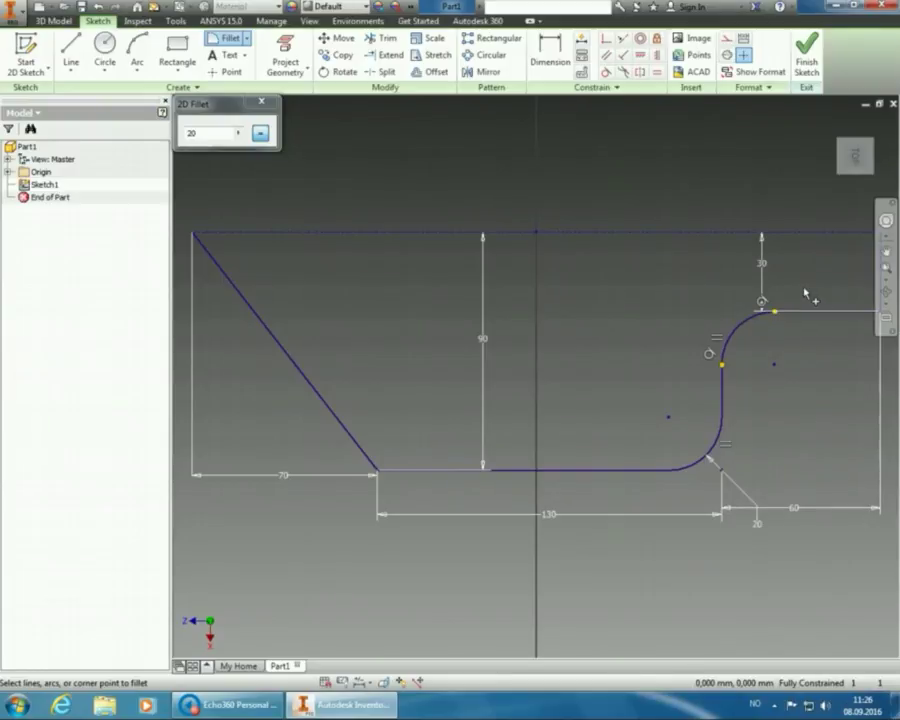
{"action": "scroll", "coordinate": [695, 315], "scroll_direction": "down", "scroll_amount": 3}
{"action": "scroll", "coordinate": [826, 321], "scroll_direction": "up", "scroll_amount": 3}
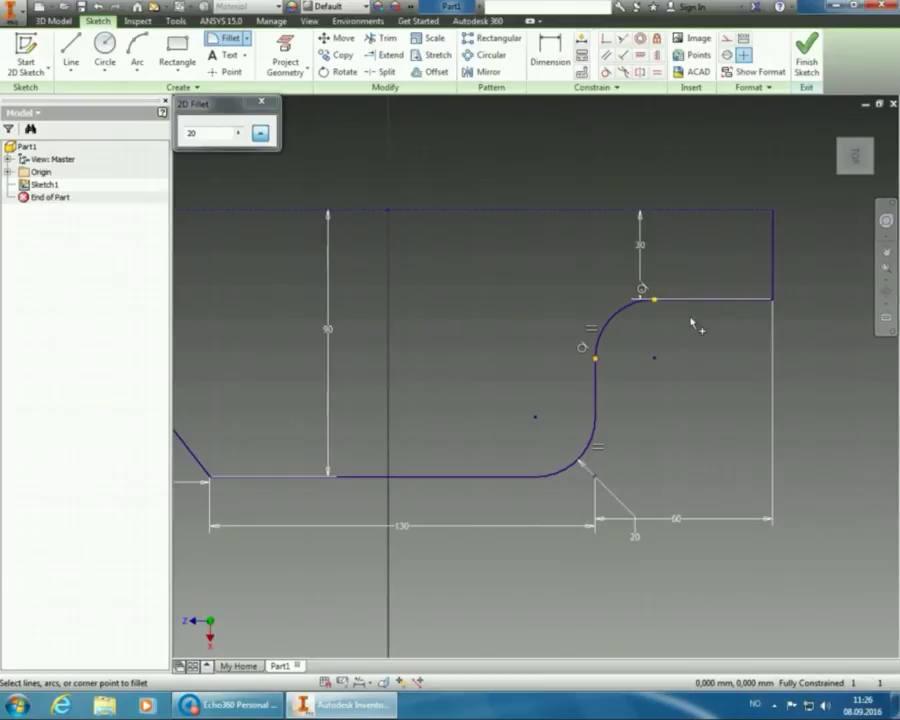
- Change the fillet radius to 10 and round the corner between the short right edge and the upper ledge
{"action": "left_click", "coordinate": [230, 148]}
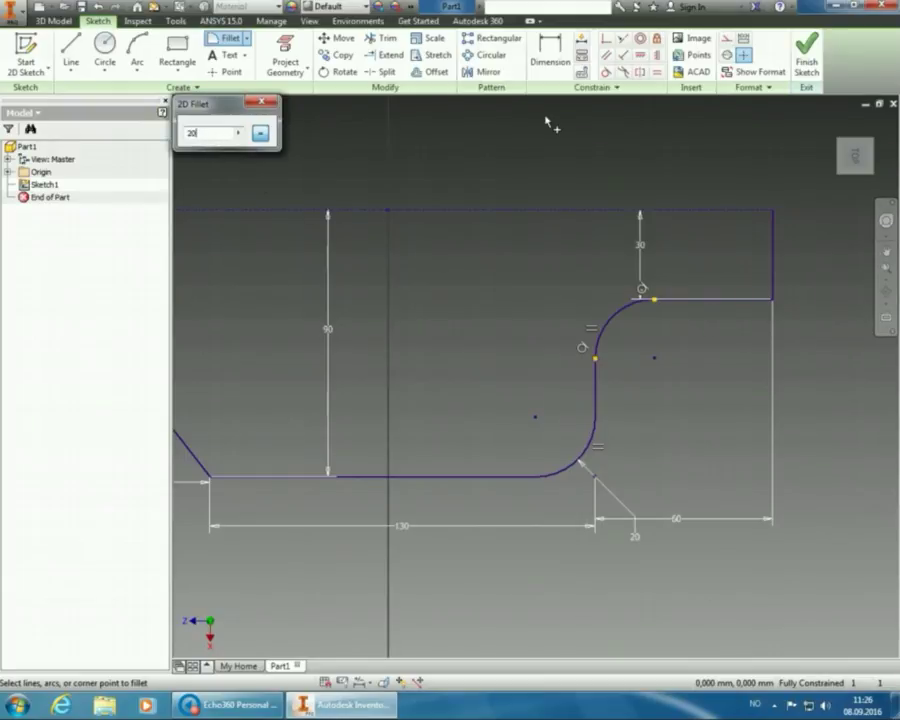
{"action": "key", "text": "BackSpace"}
{"action": "key", "text": "BackSpace"}
{"action": "type", "text": "50"}
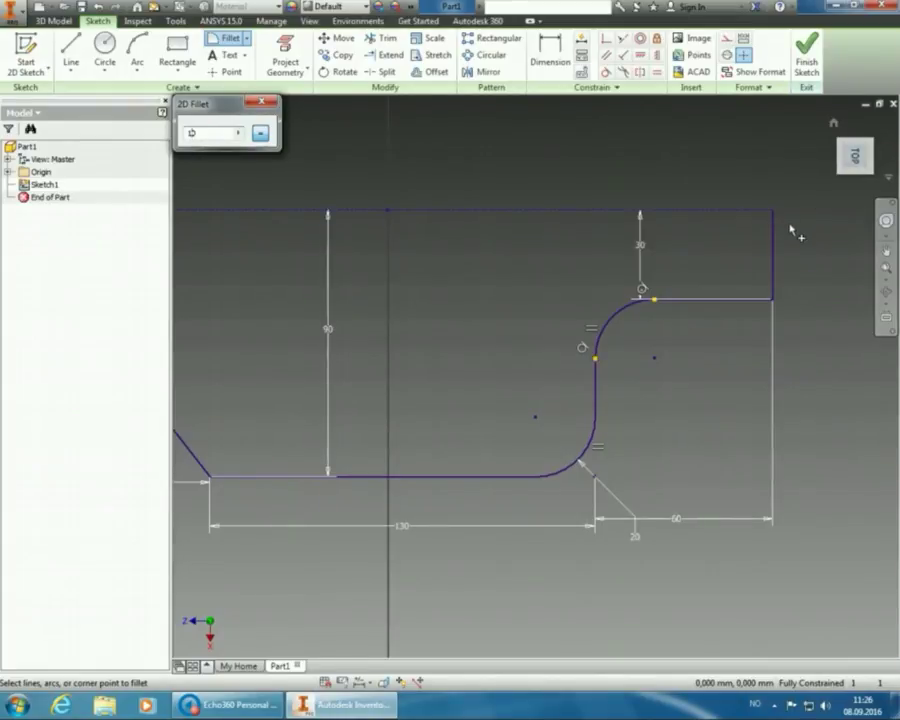
{"action": "left_click", "coordinate": [773, 262]}
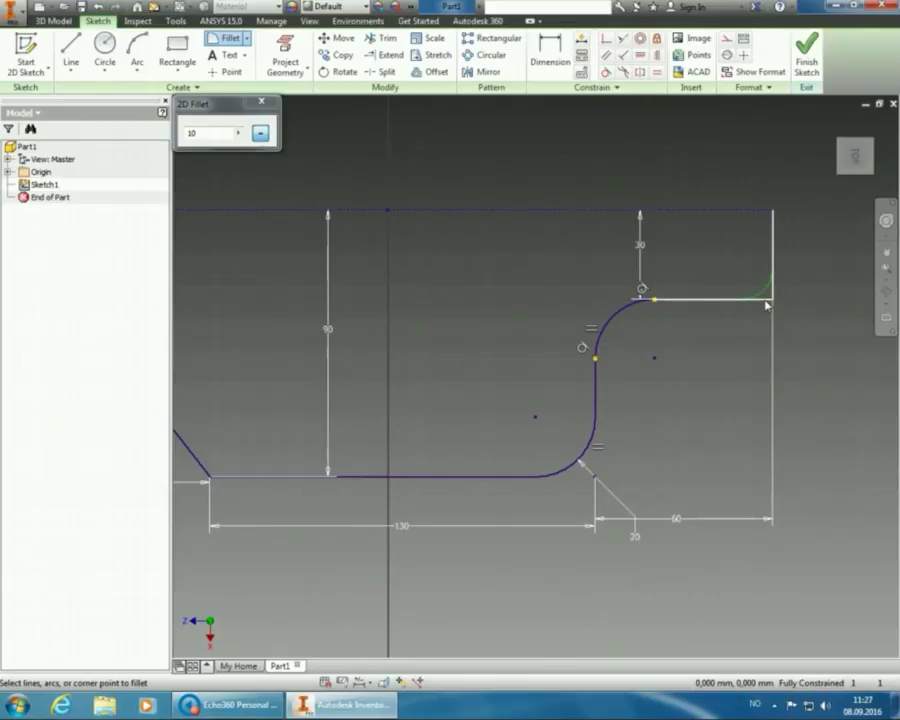
{"action": "left_click", "coordinate": [778, 292]}
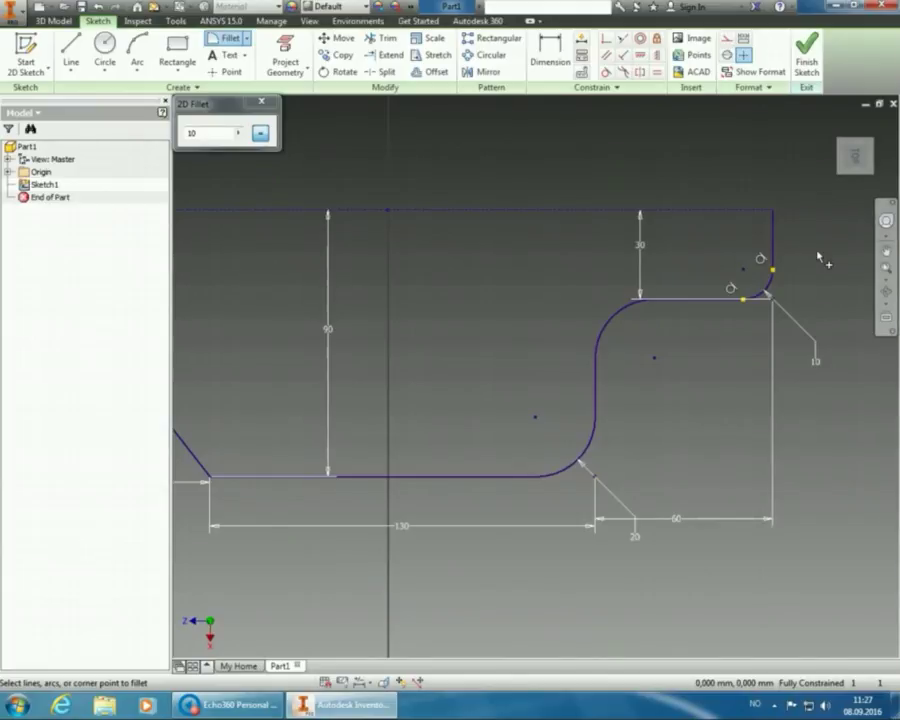
{"action": "left_click", "coordinate": [885, 268]}
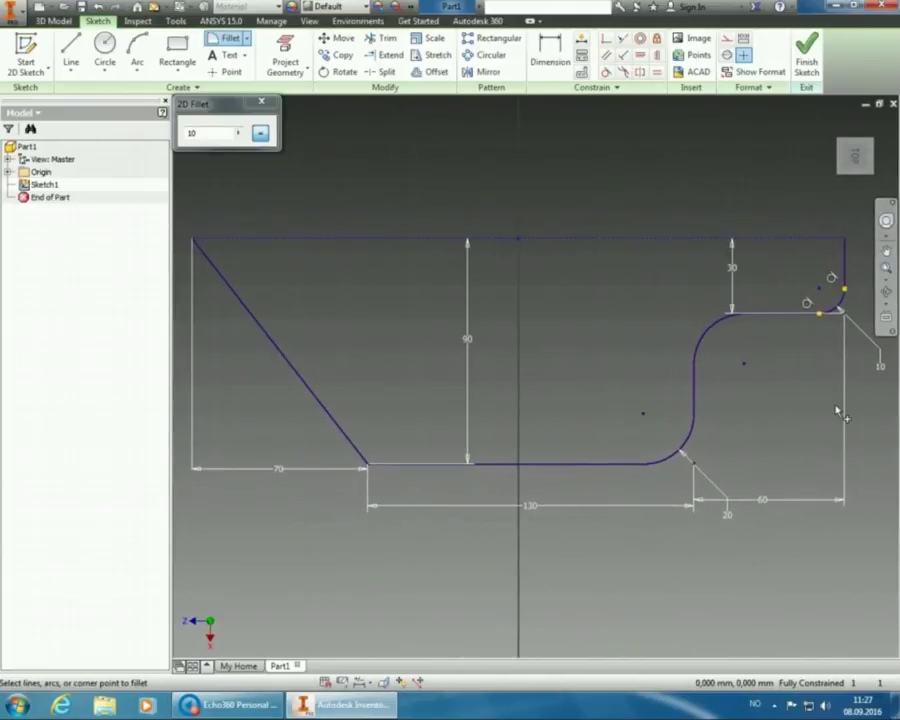
- End the Fillet command by choosing OK from the right-click marking menu
{"action": "right_click", "coordinate": [517, 181]}
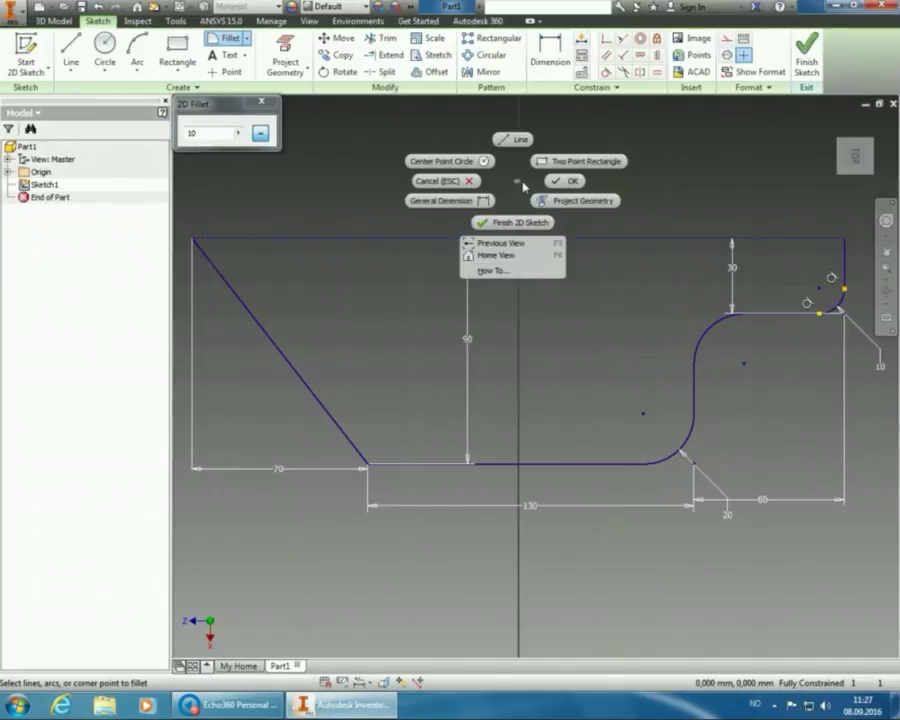
{"action": "left_click", "coordinate": [548, 187]}
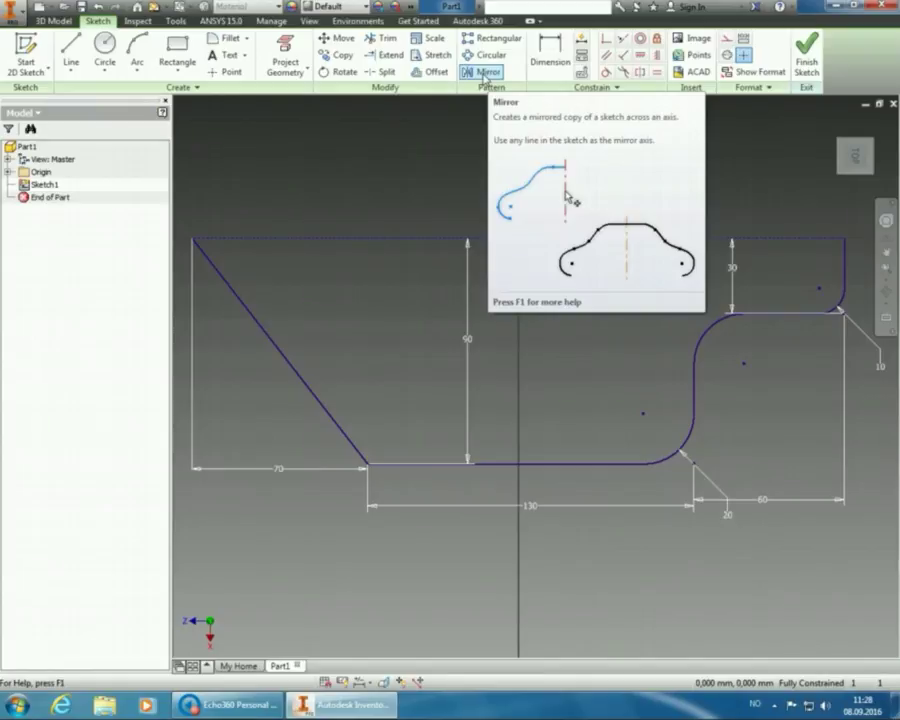
- Launch Sketch > Pattern > Mirror and drag a crossing window around all the profile geometry
{"action": "left_click", "coordinate": [484, 72]}
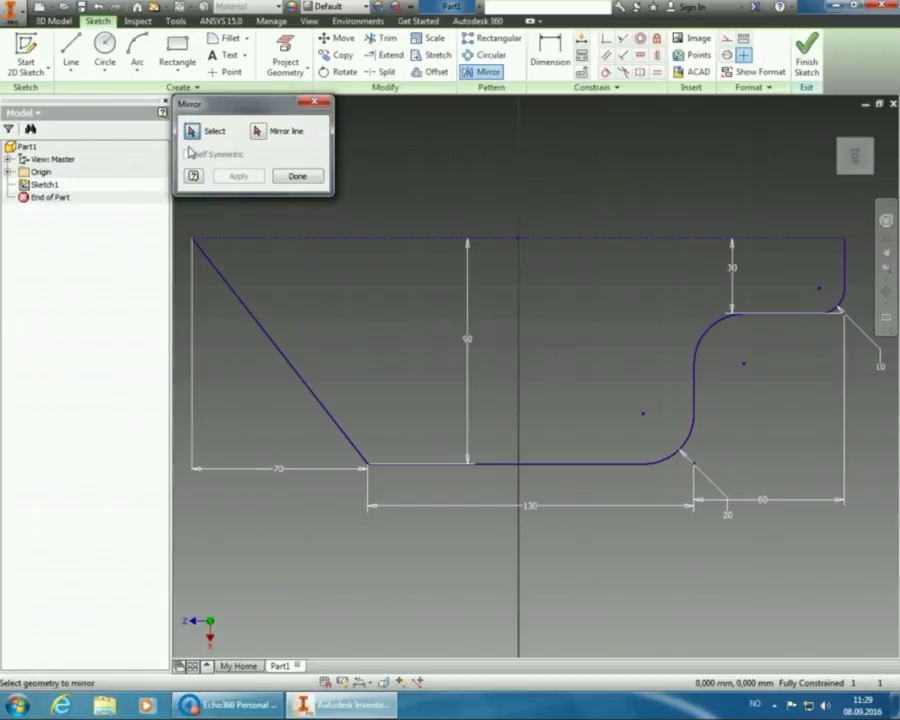
{"action": "left_click", "coordinate": [291, 364]}
{"action": "mouse_move", "coordinate": [889, 555]}
{"action": "left_mouse_down"}
{"action": "mouse_move", "coordinate": [840, 454]}
{"action": "mouse_move", "coordinate": [727, 364]}
{"action": "mouse_move", "coordinate": [725, 291]}
{"action": "mouse_move", "coordinate": [685, 275]}
{"action": "mouse_move", "coordinate": [182, 251]}
{"action": "left_mouse_up"}
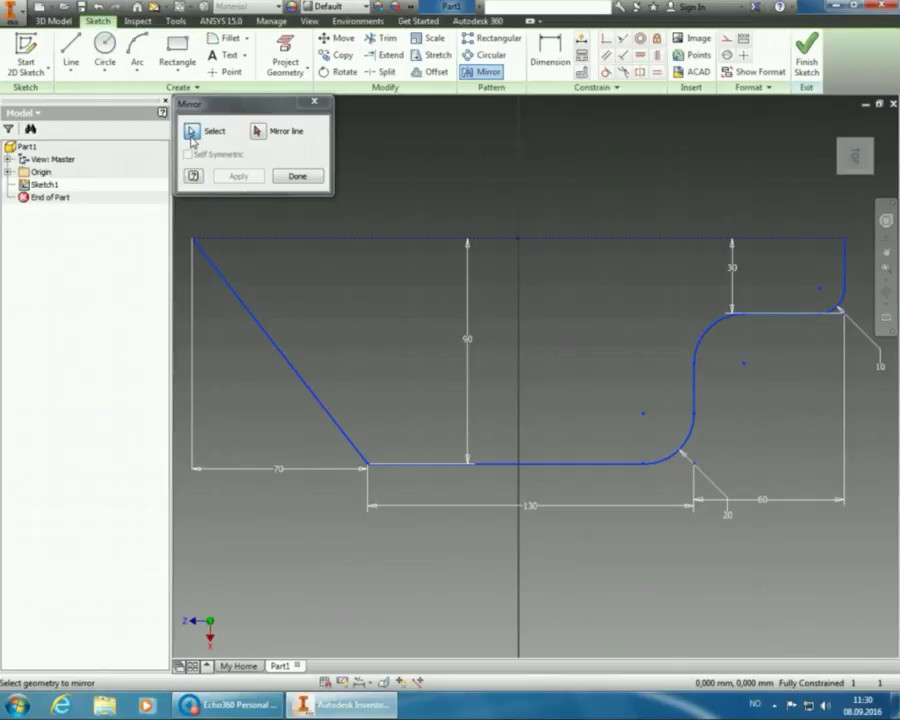
- Mirror the profile about the top dashed construction line to create a symmetric copy above it
{"action": "left_click", "coordinate": [258, 133]}
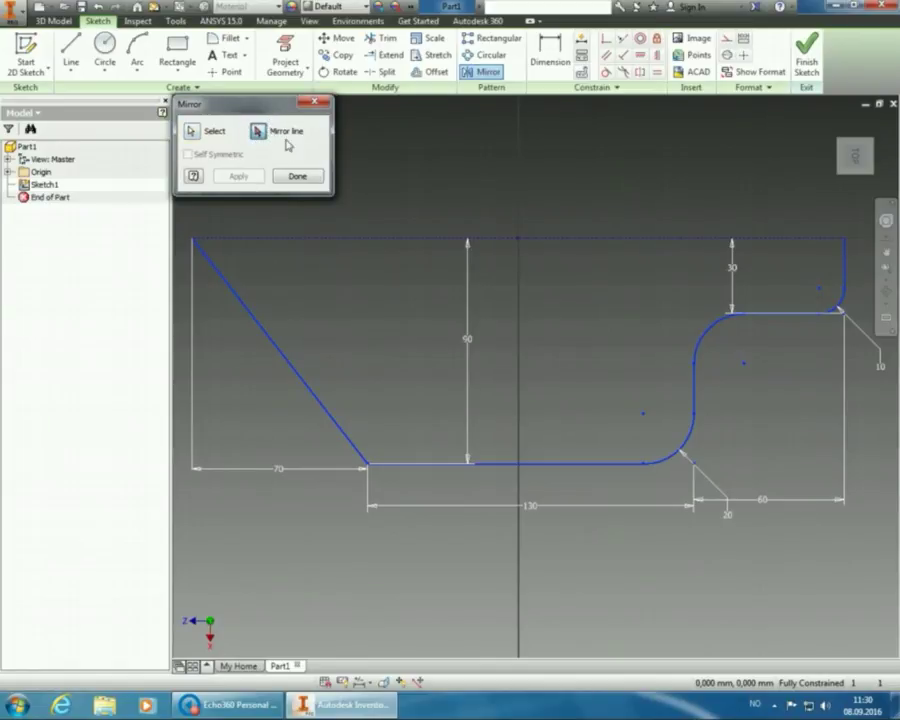
{"action": "left_click", "coordinate": [594, 243]}
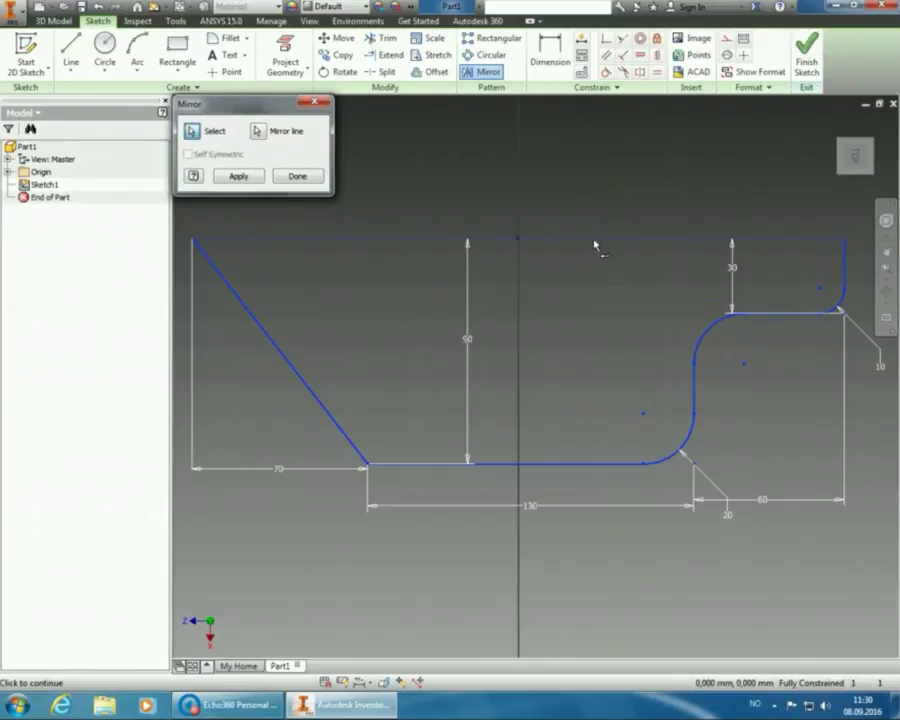
{"action": "left_click", "coordinate": [253, 184]}
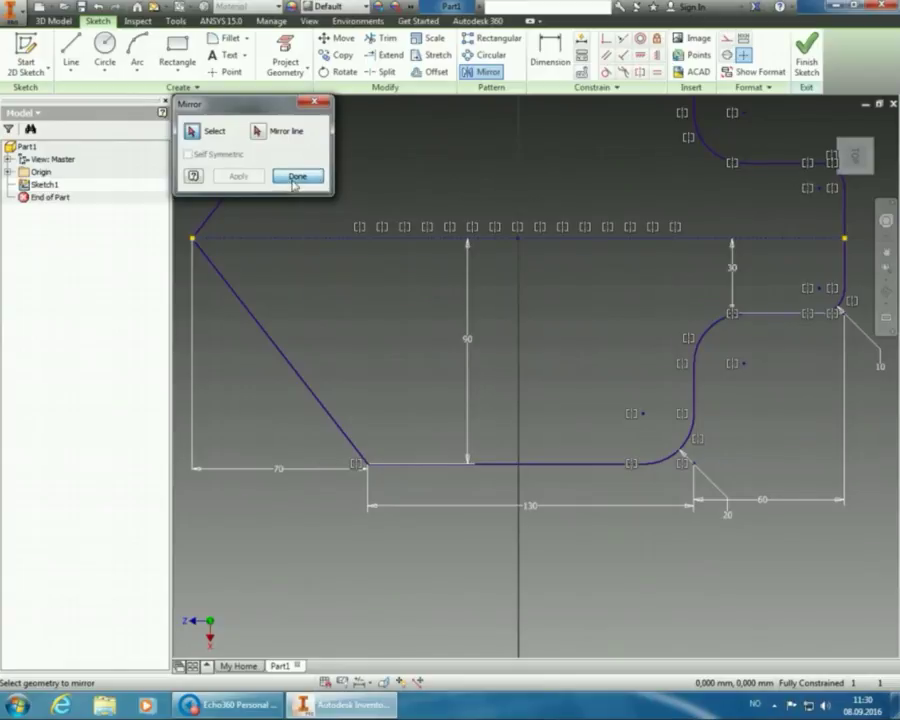
- Close the Mirror dialog and zoom to fit the full symmetric outline
{"action": "left_click", "coordinate": [297, 177]}
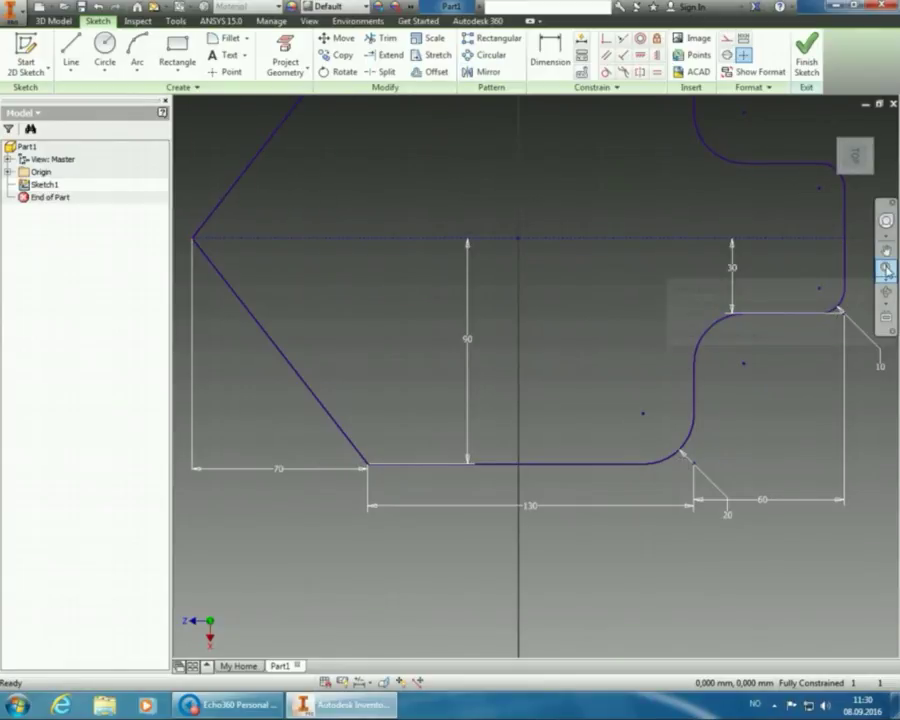
{"action": "left_click", "coordinate": [886, 268]}
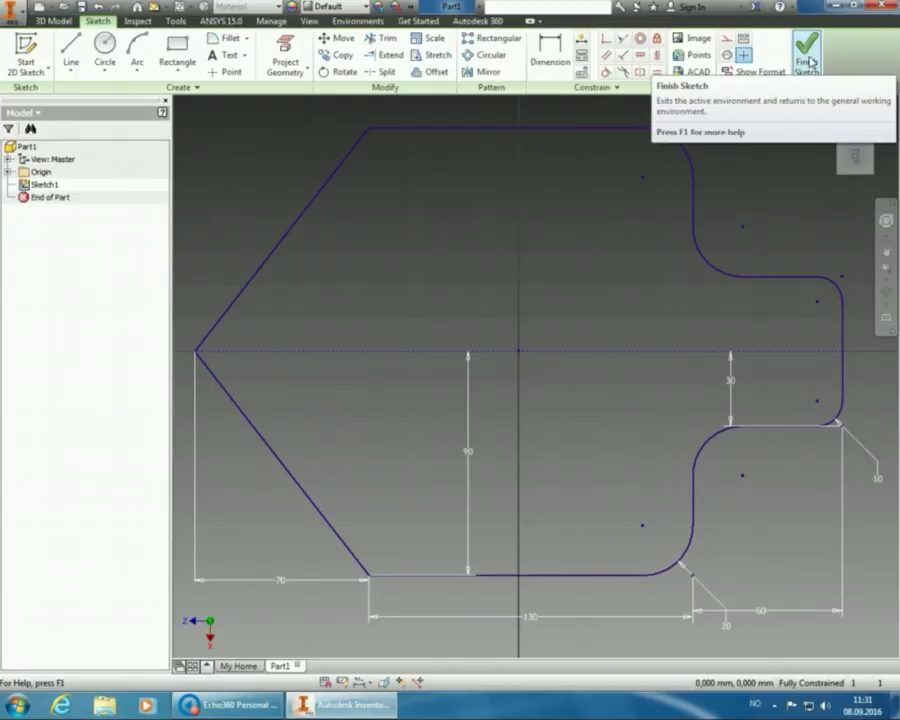
- Finish Sketch1 and fit the closed outline in the 3D part view
{"action": "left_click", "coordinate": [810, 62]}
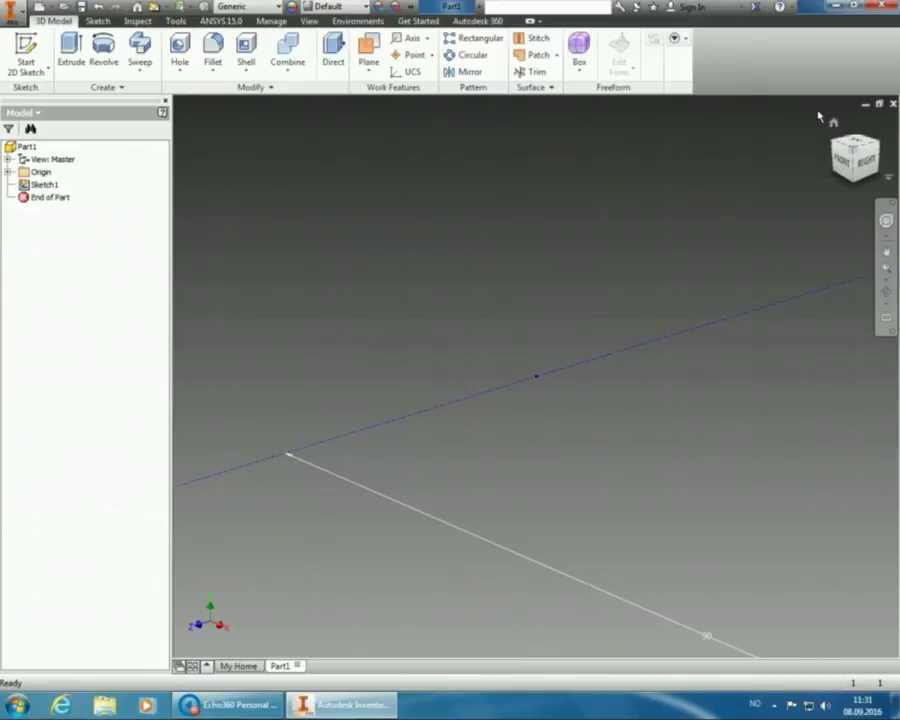
{"action": "left_click", "coordinate": [885, 270]}
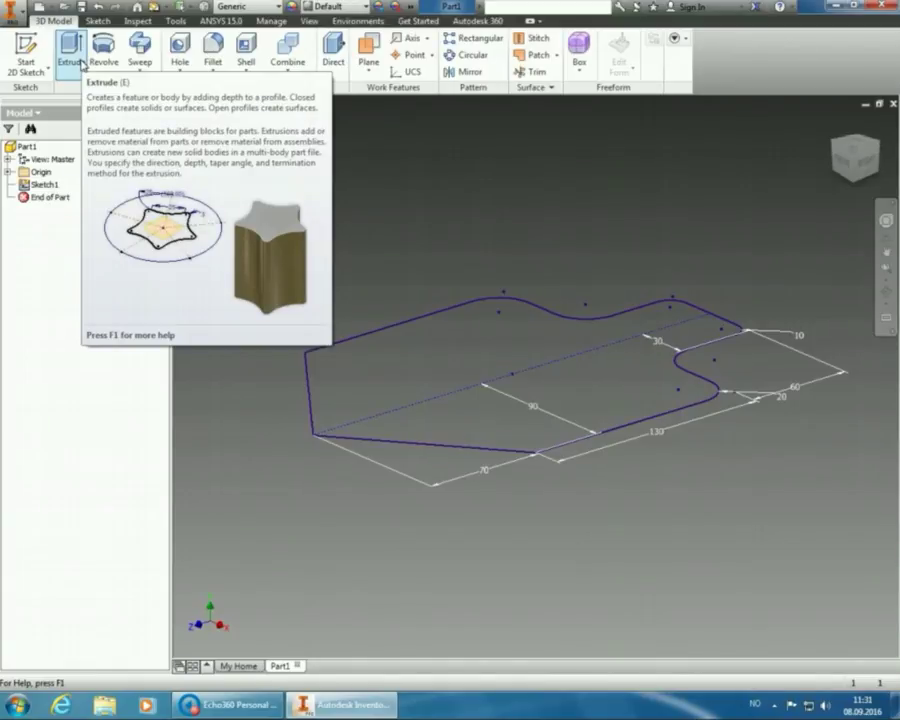
- Extrude the symmetric profile 10 mm to create Extrusion1
{"action": "left_click", "coordinate": [80, 62]}
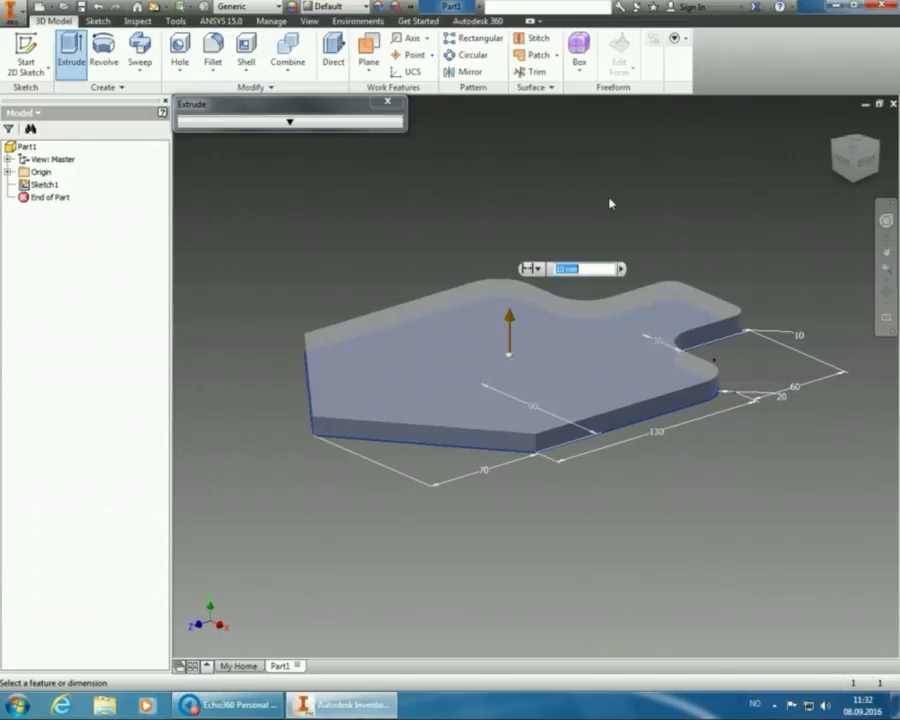
{"action": "key", "text": "Return"}
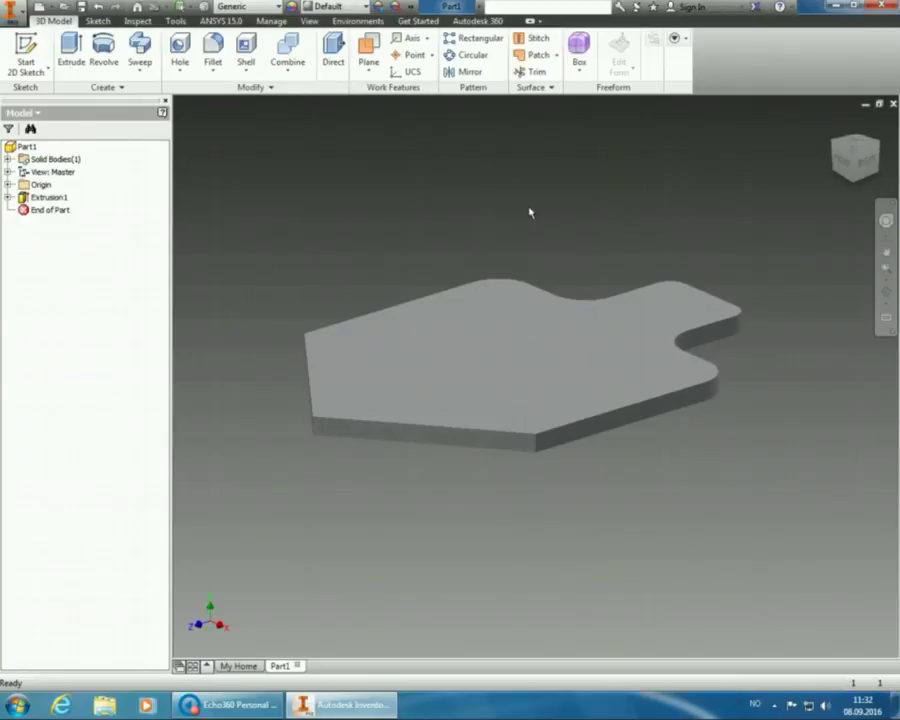
- Expand Extrusion1 in the browser and open its Sketch1 for editing
{"action": "left_click", "coordinate": [8, 197]}
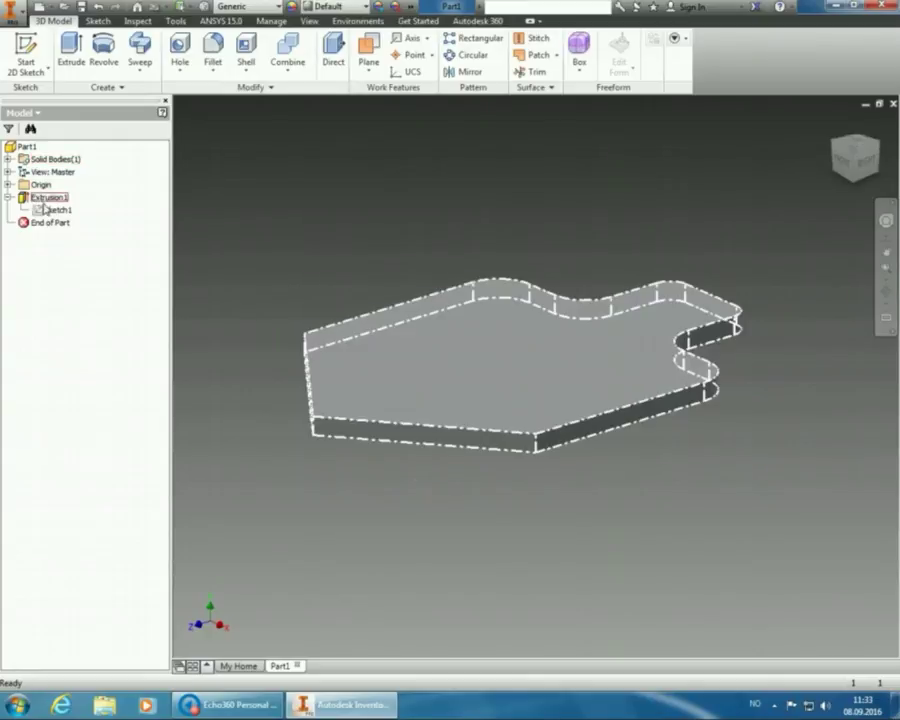
{"action": "left_click", "coordinate": [52, 210]}
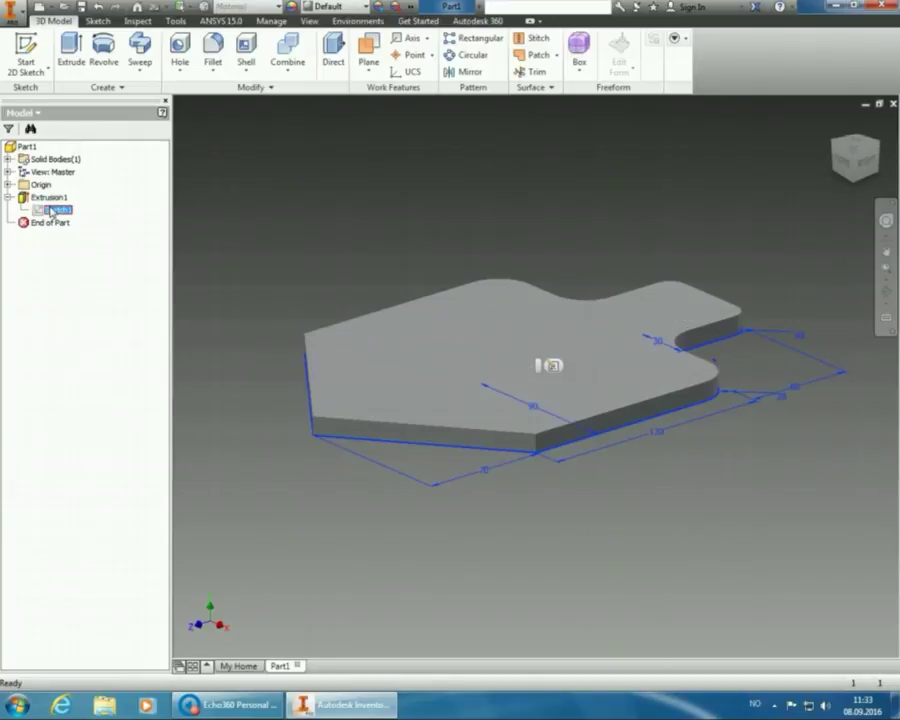
{"action": "left_click", "coordinate": [52, 210]}
{"action": "left_click", "coordinate": [40, 215]}
{"action": "double_click", "coordinate": [42, 214]}
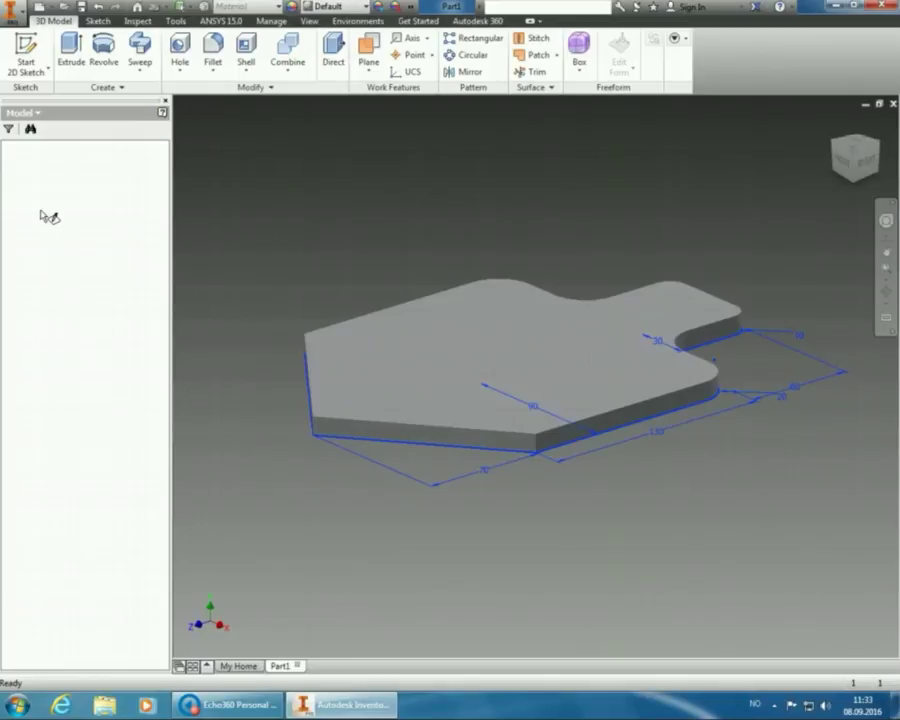
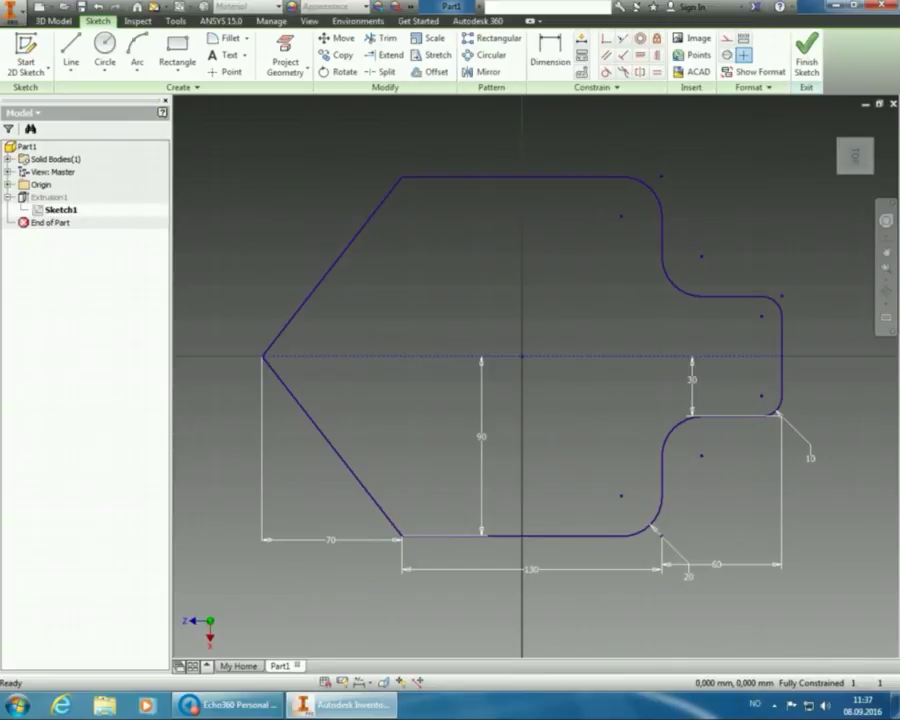
- Delete the 130 overall length dimension from the plate sketch
{"action": "left_click", "coordinate": [533, 571]}
{"action": "key", "text": "Delete"}
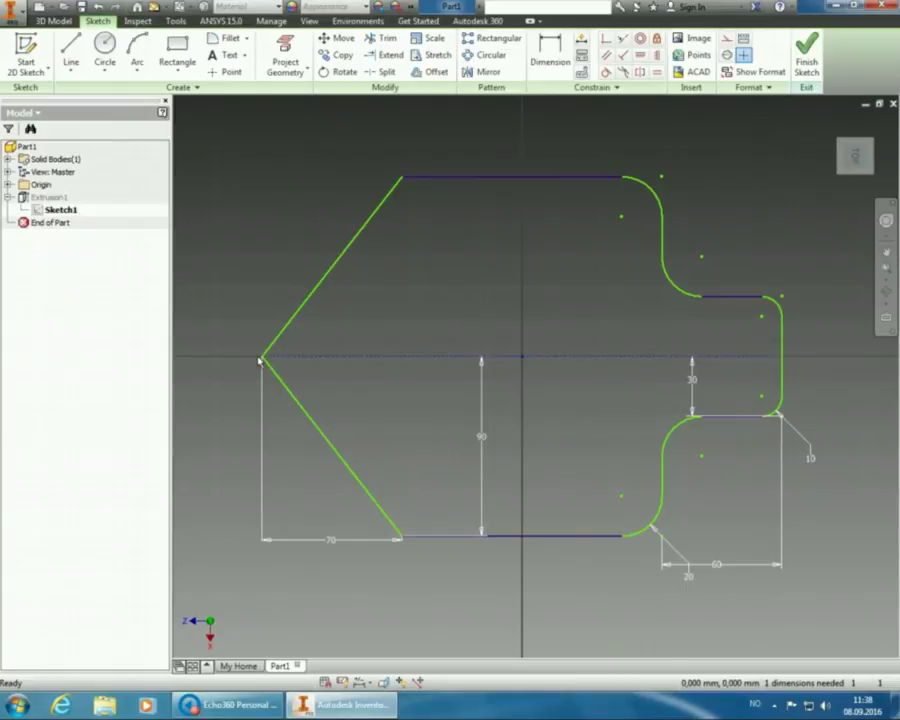
- Test-stretch the profile by dragging its pointed left vertex, then finish the sketch
{"action": "mouse_move", "coordinate": [263, 360]}
{"action": "left_mouse_down"}
{"action": "mouse_move", "coordinate": [214, 362]}
{"action": "mouse_move", "coordinate": [281, 346]}
{"action": "mouse_move", "coordinate": [276, 389]}
{"action": "left_mouse_up"}
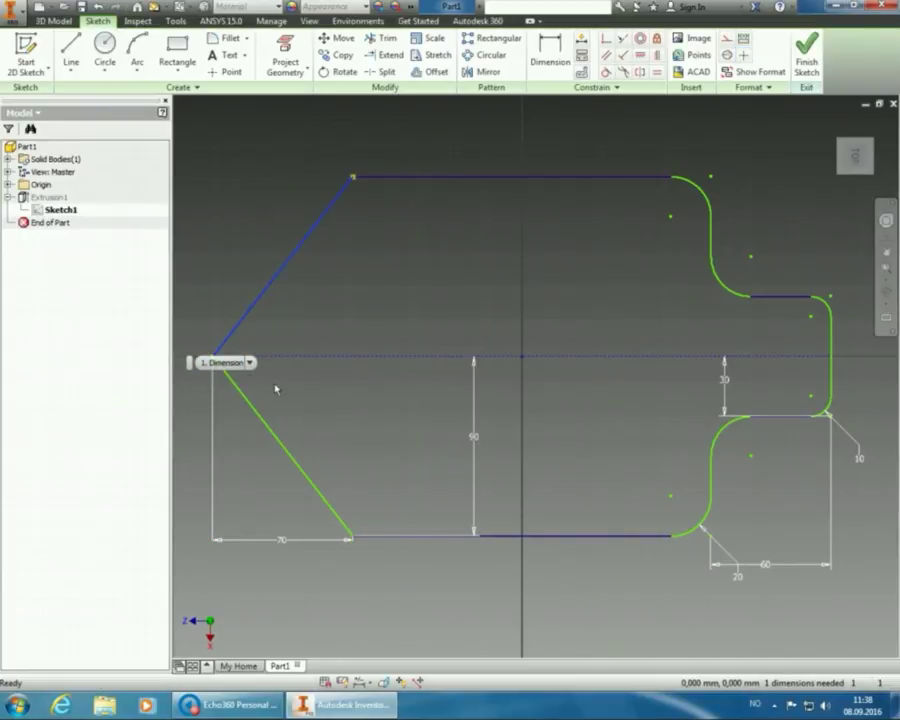
{"action": "left_click", "coordinate": [276, 389]}
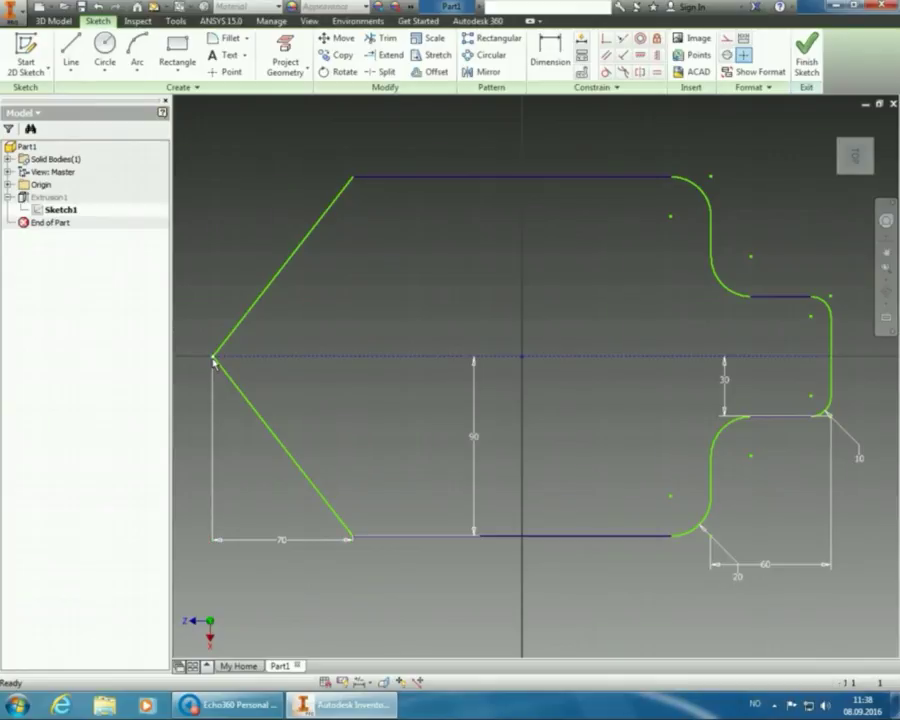
{"action": "mouse_move", "coordinate": [214, 362]}
{"action": "left_mouse_down"}
{"action": "mouse_move", "coordinate": [418, 356]}
{"action": "mouse_move", "coordinate": [305, 357]}
{"action": "left_mouse_up"}
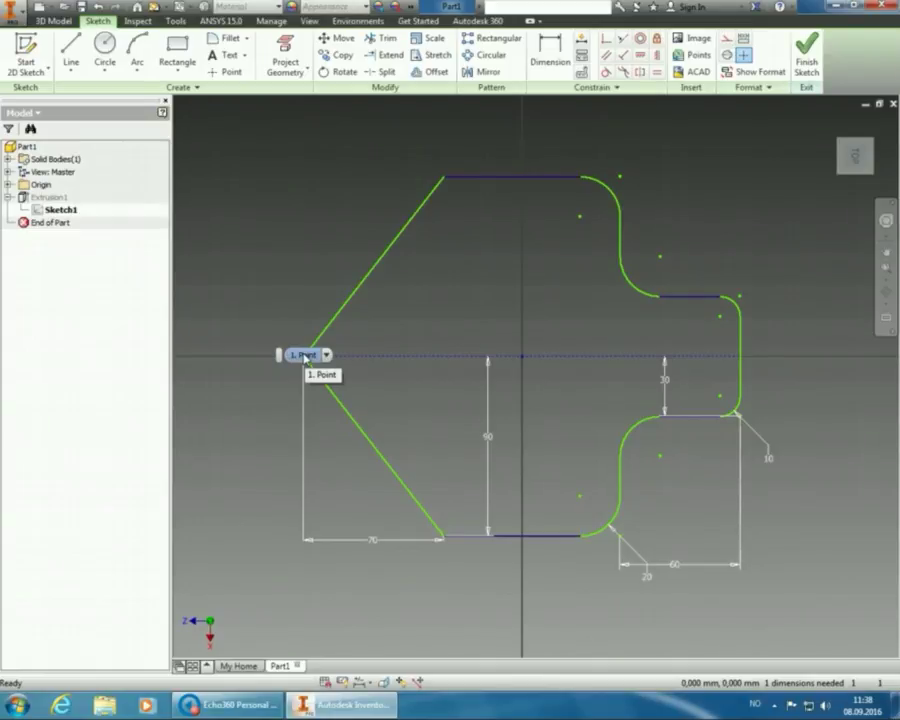
{"action": "left_click", "coordinate": [305, 357]}
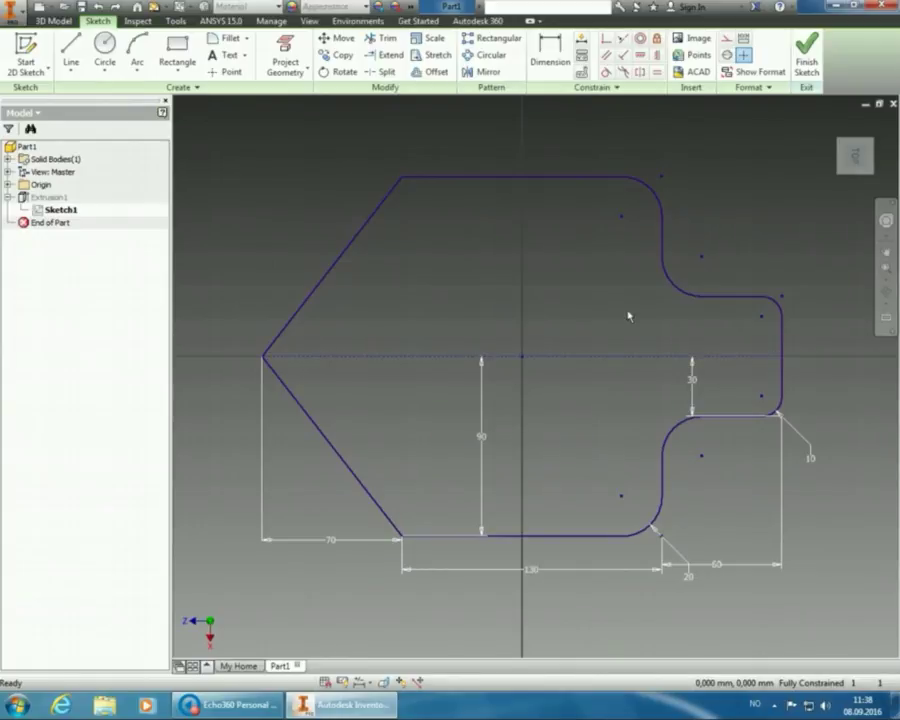
{"action": "left_click", "coordinate": [812, 52]}
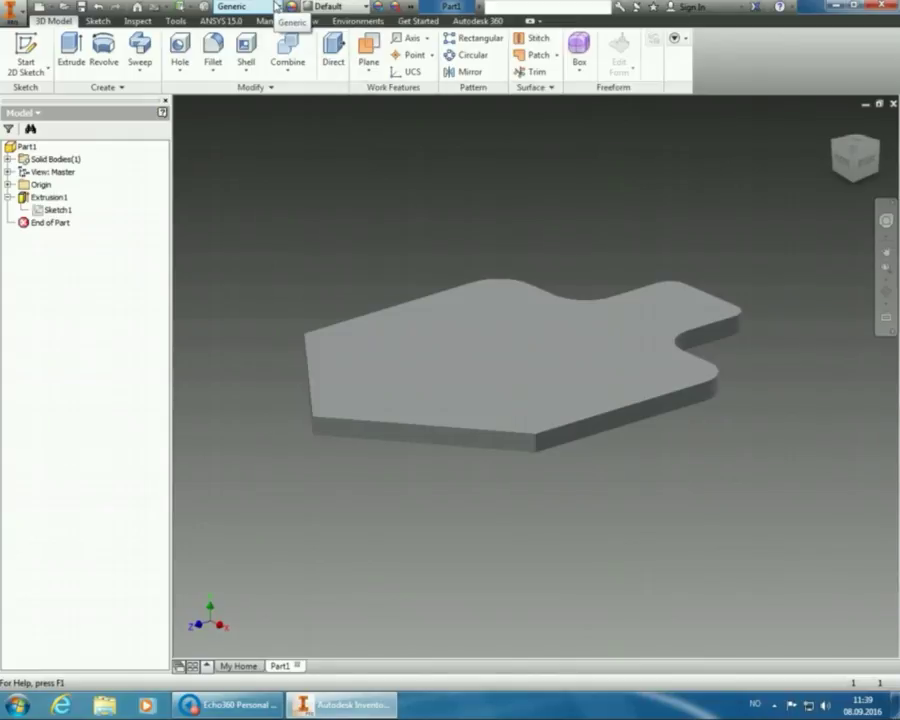
- Assign Aluminum 6061 as the part material from the Quick Access material list
{"action": "left_click", "coordinate": [277, 6]}
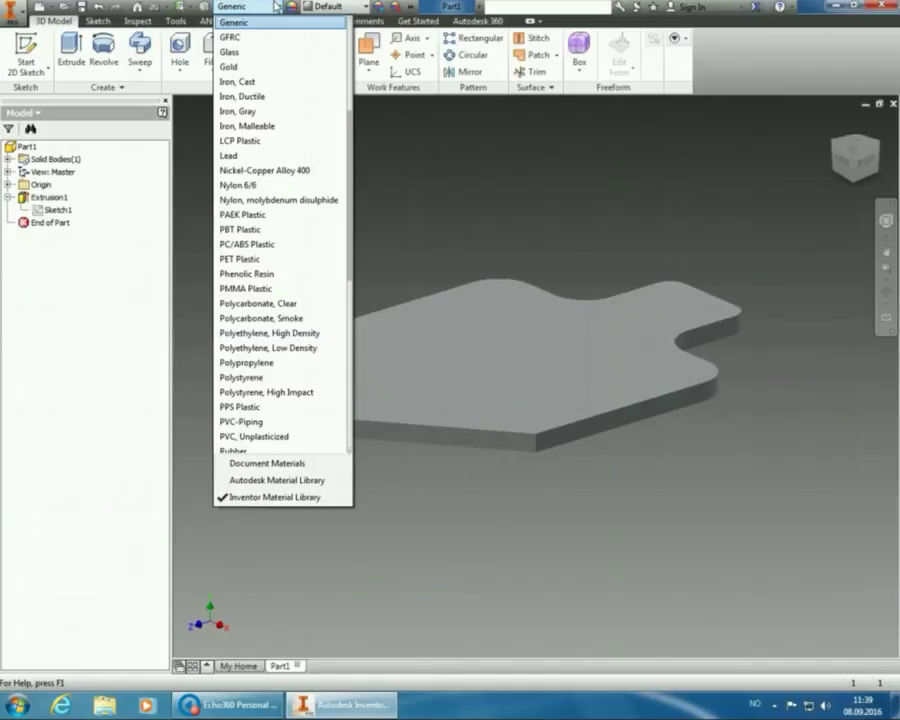
{"action": "scroll", "coordinate": [300, 90], "scroll_direction": "up", "scroll_amount": 5}
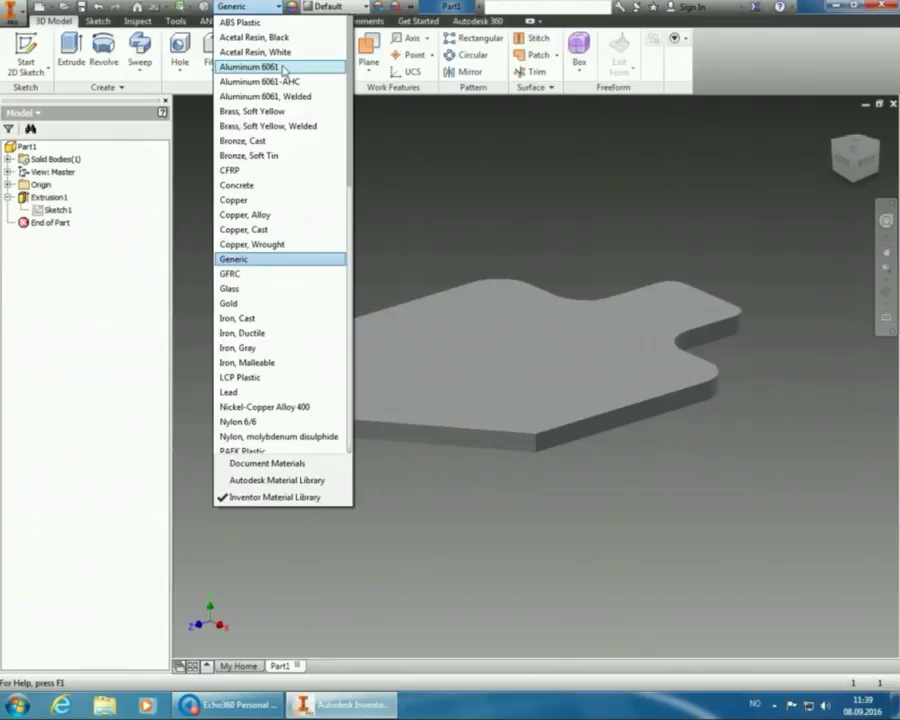
{"action": "left_click", "coordinate": [284, 67]}
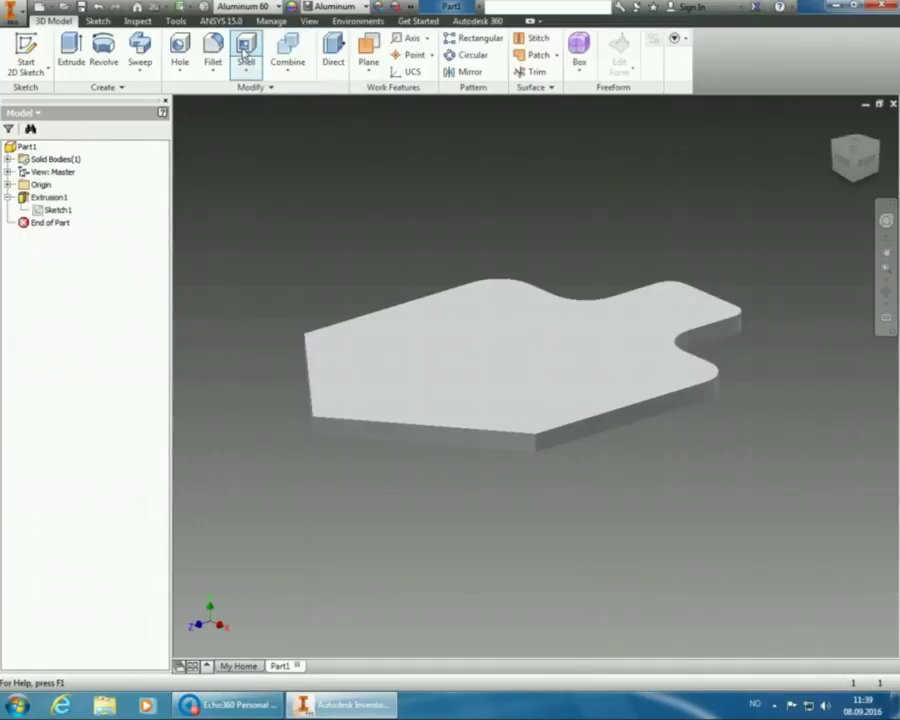
{"action": "left_click", "coordinate": [279, 7]}
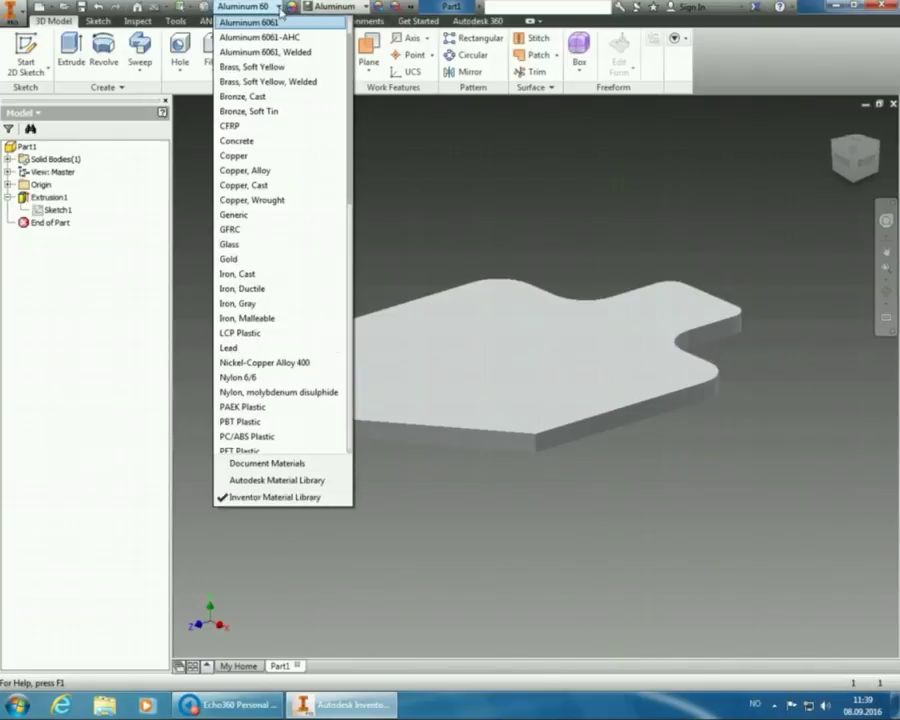
{"action": "left_click", "coordinate": [289, 97]}
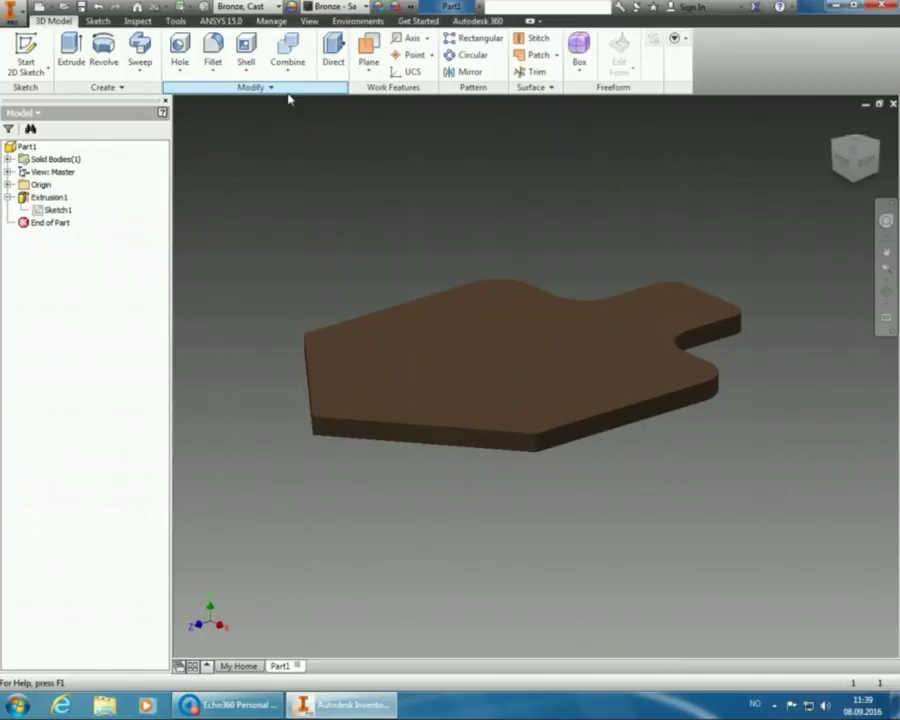
{"action": "left_click", "coordinate": [280, 8]}
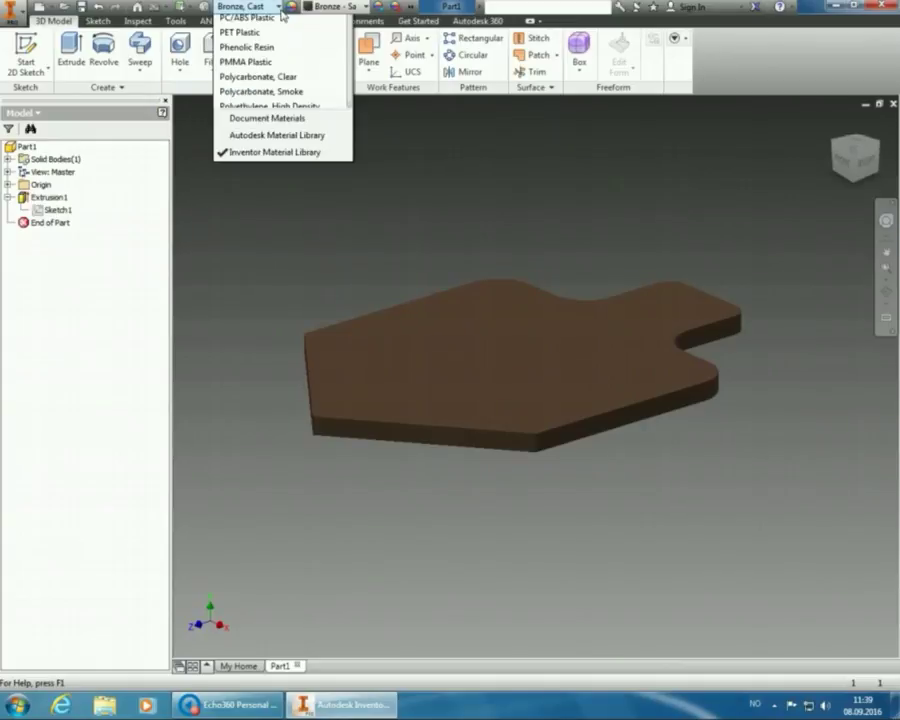
{"action": "scroll", "coordinate": [290, 60], "scroll_direction": "up", "scroll_amount": 3}
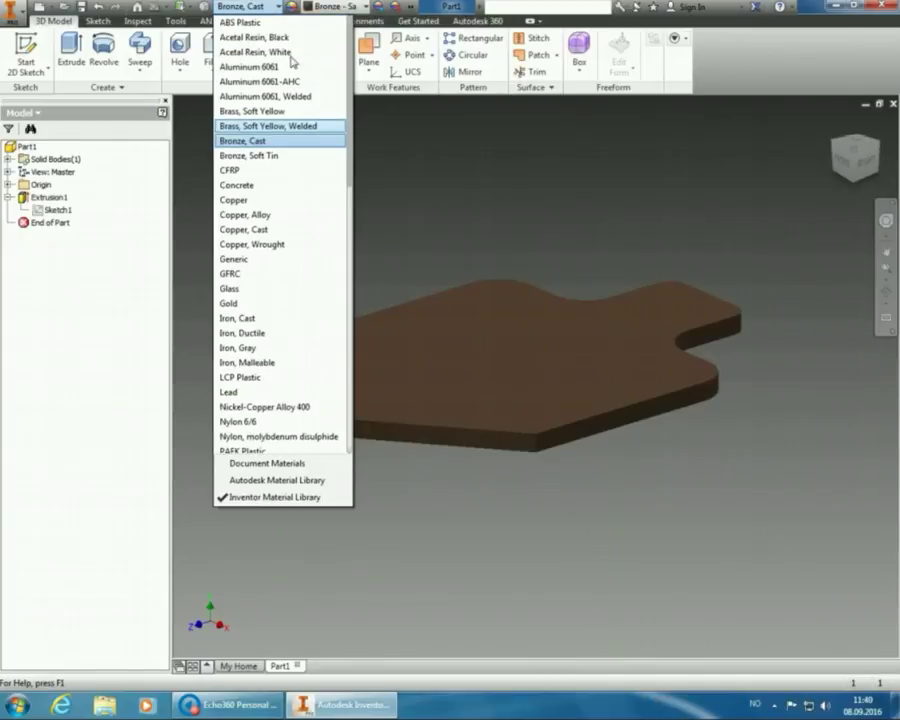
{"action": "left_click", "coordinate": [296, 67]}
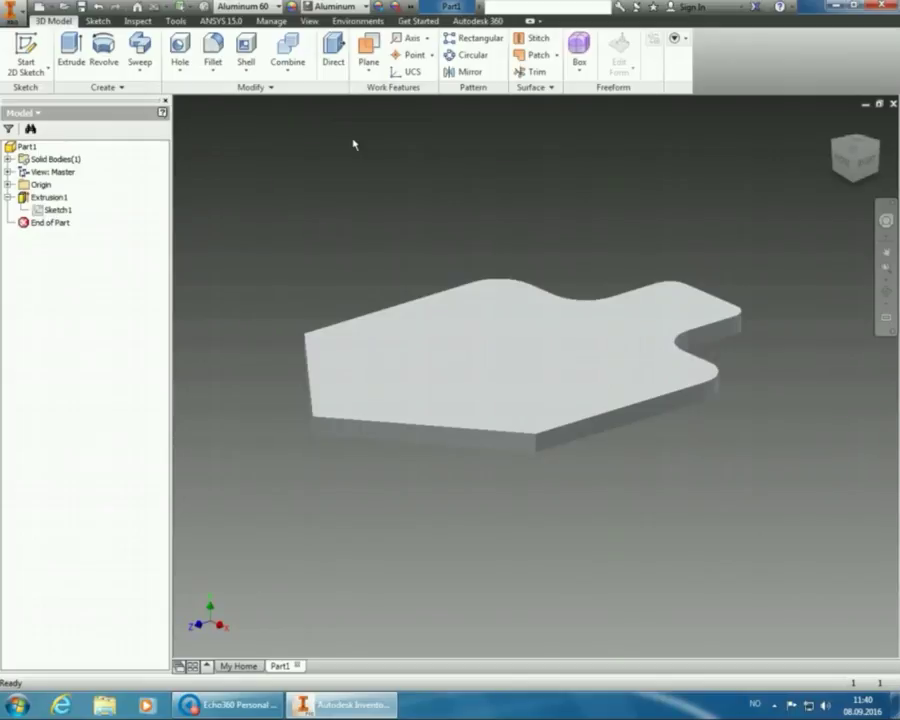
{"action": "left_click", "coordinate": [276, 8]}
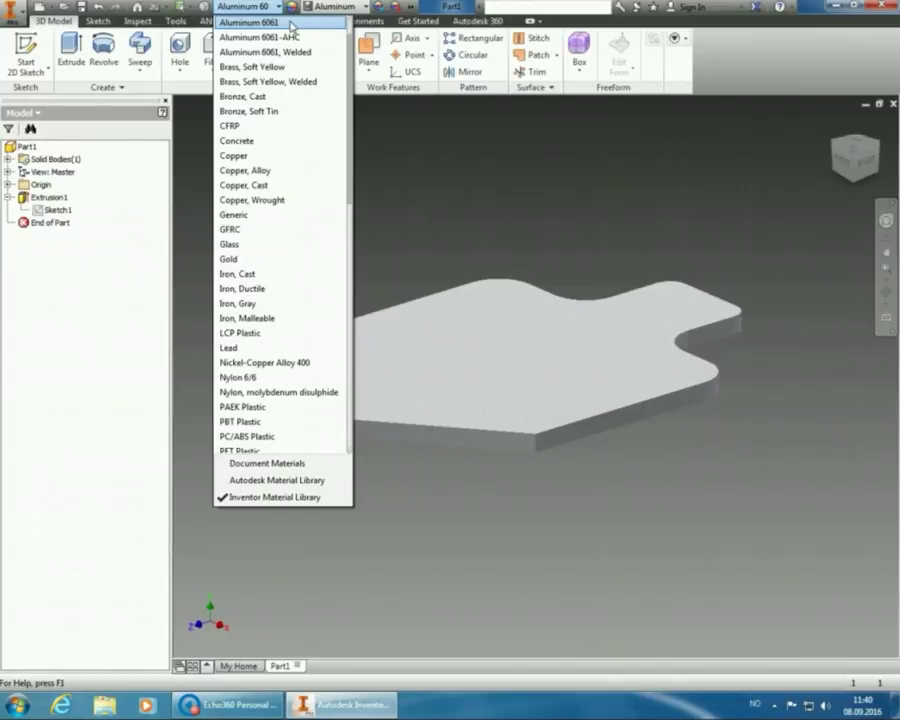
{"action": "left_click", "coordinate": [289, 22]}
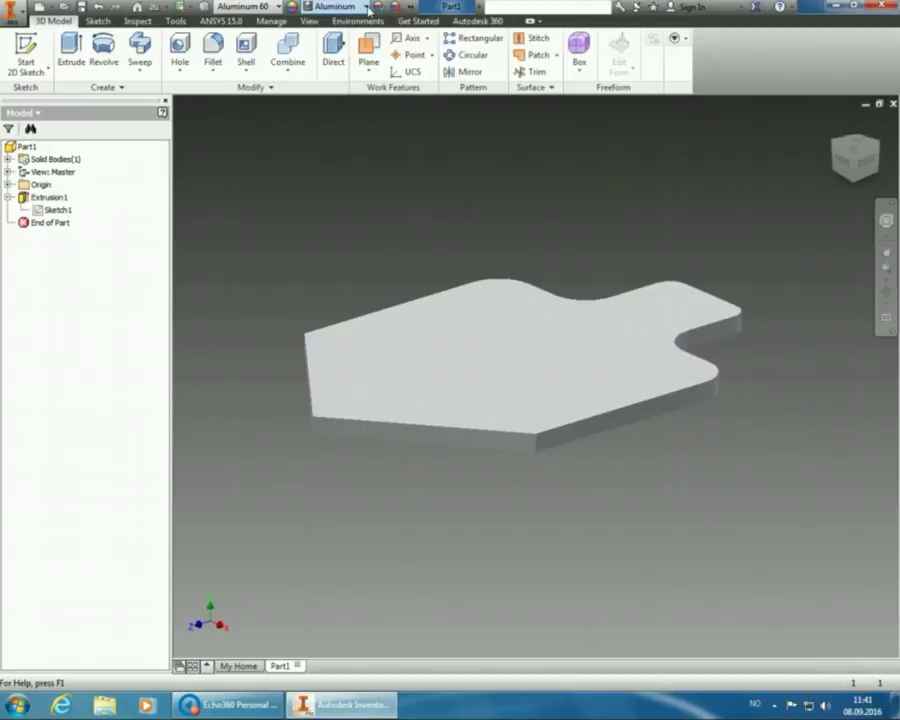
{"action": "left_click", "coordinate": [366, 7]}
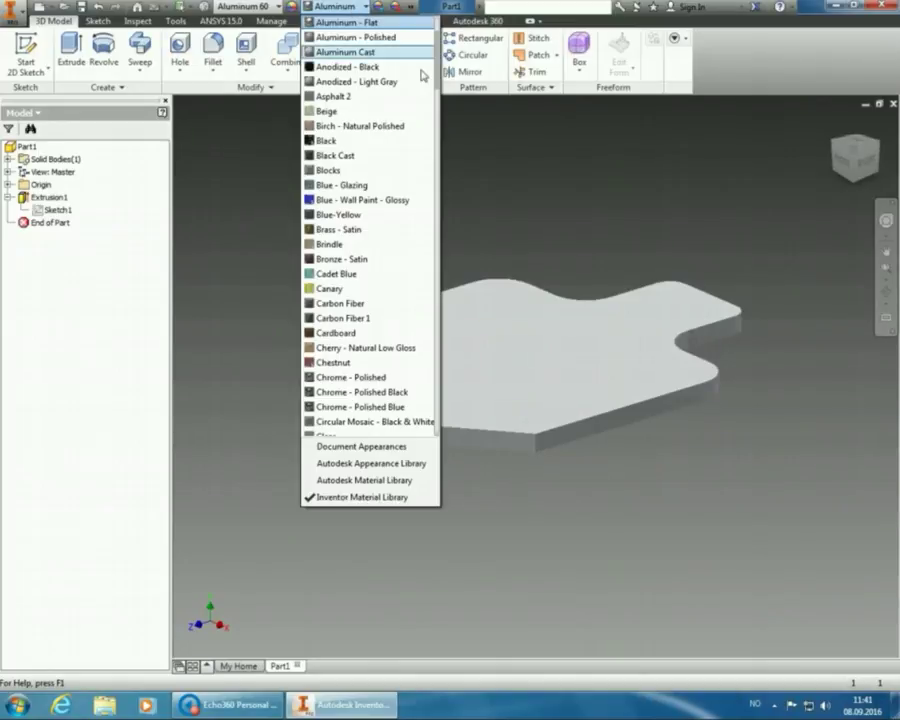
{"action": "left_click", "coordinate": [648, 175]}
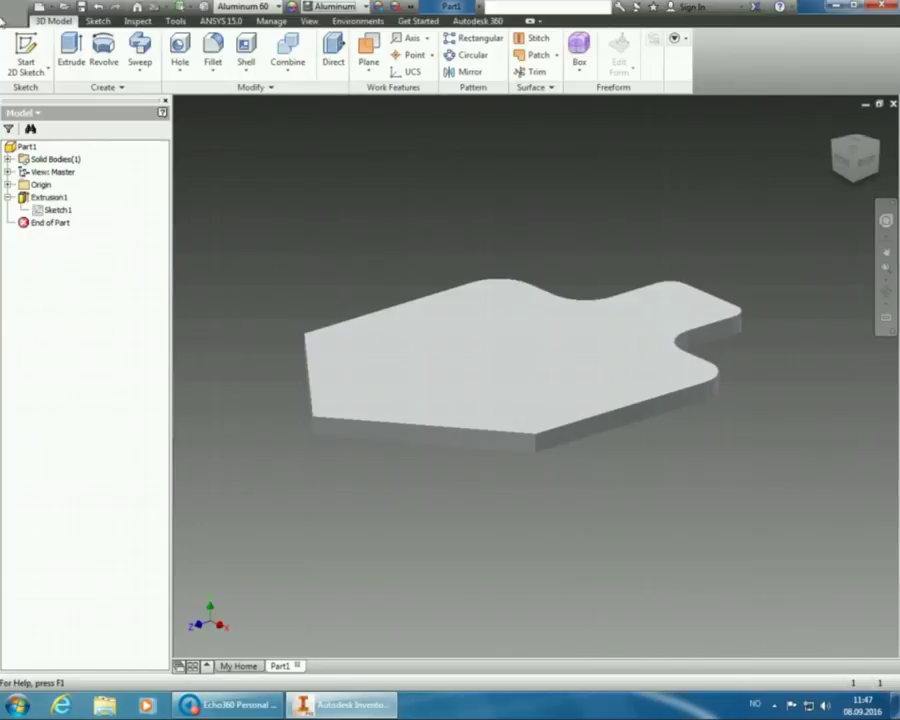
- Start saving the part and replace the default file name with Plate
{"action": "left_click", "coordinate": [82, 8]}
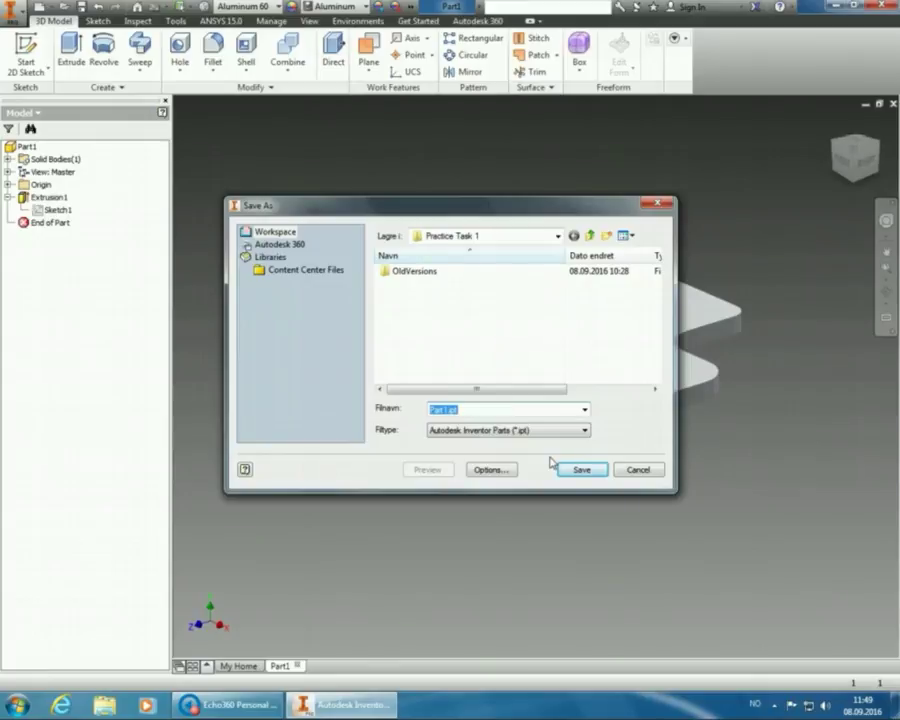
{"action": "key", "text": "BackSpace"}
{"action": "type", "text": "Plate"}
- Save Plate.ipt and create a new drawing from the ISO.idw template
{"action": "left_click", "coordinate": [584, 471]}
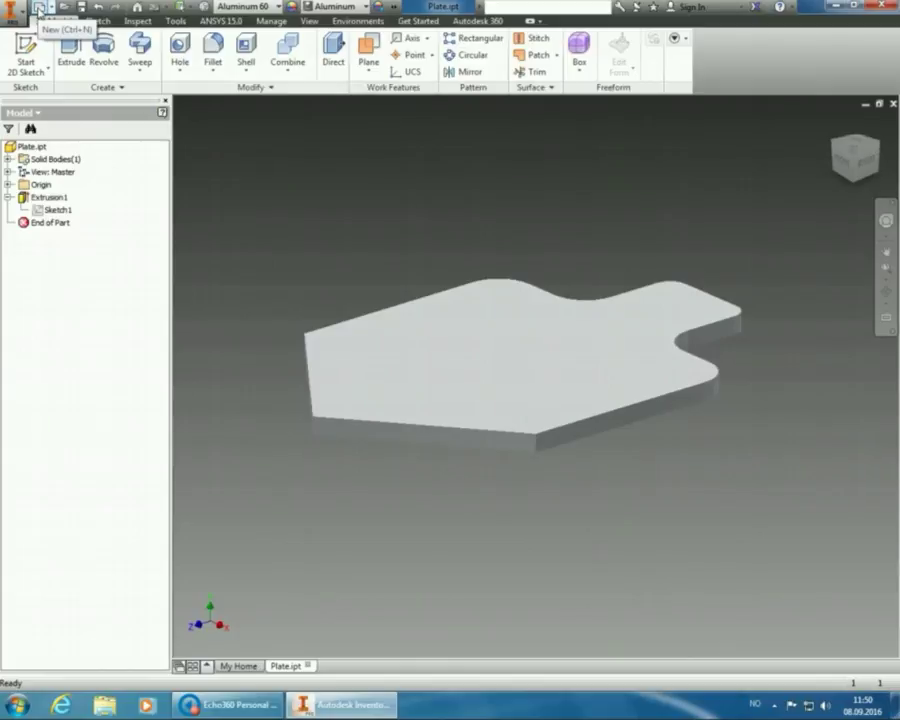
{"action": "left_click", "coordinate": [38, 8]}
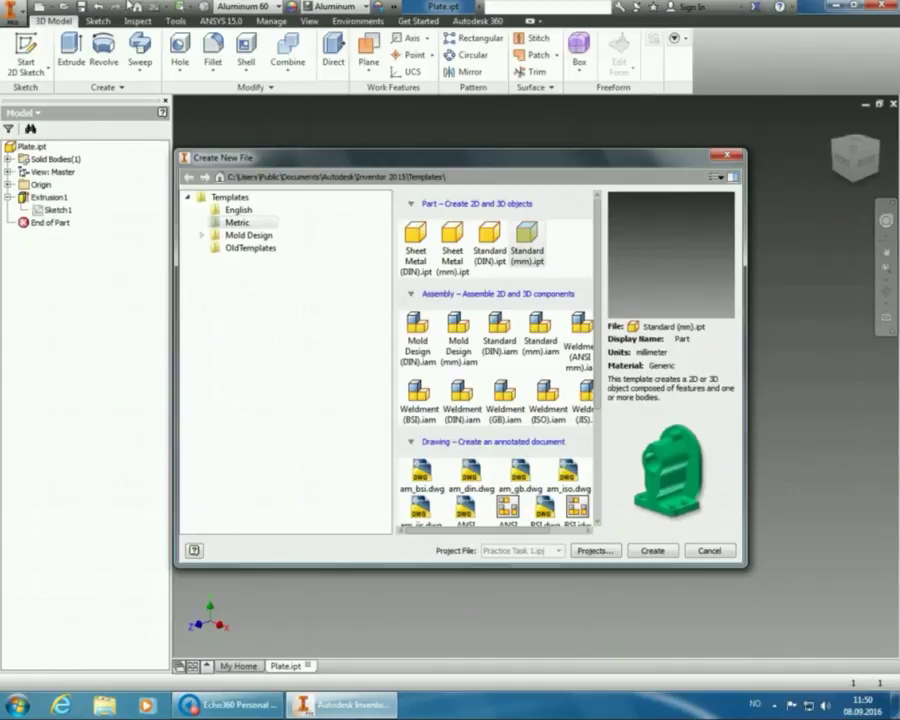
{"action": "scroll", "coordinate": [479, 297], "scroll_direction": "down", "scroll_amount": 1}
{"action": "scroll", "coordinate": [480, 297], "scroll_direction": "down", "scroll_amount": 3}
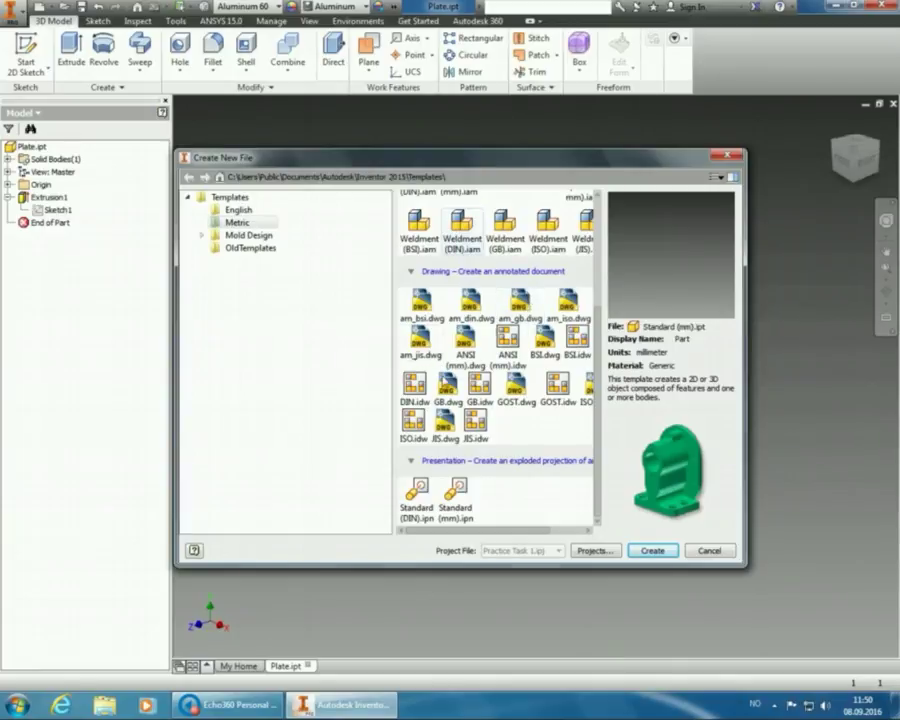
{"action": "left_click", "coordinate": [424, 421]}
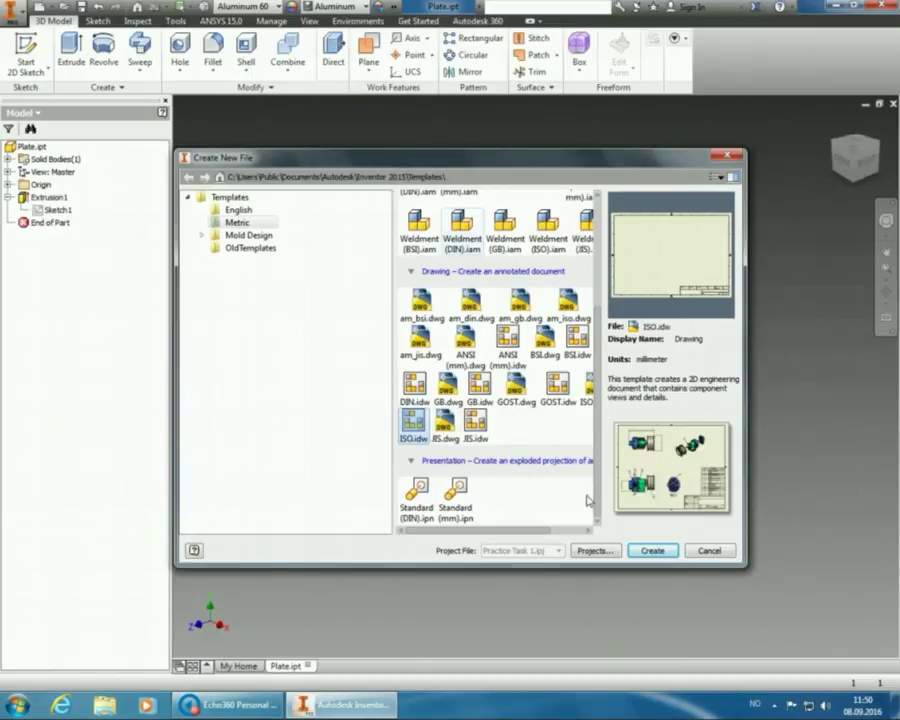
{"action": "left_click", "coordinate": [653, 550]}
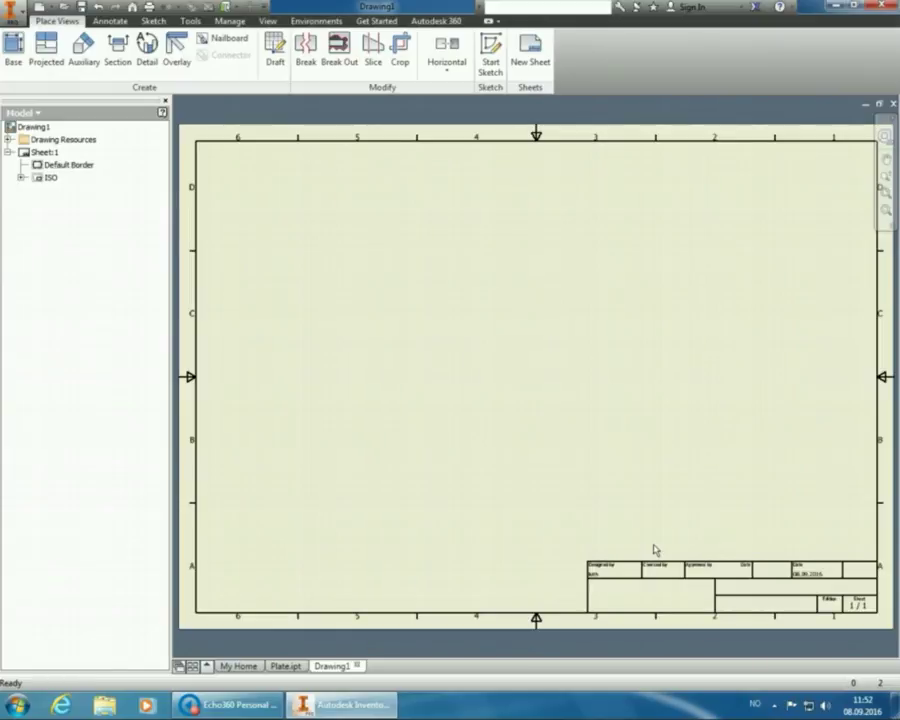
- Start a Base view and move the Drawing View dialog to the top-left
{"action": "left_click", "coordinate": [14, 44]}
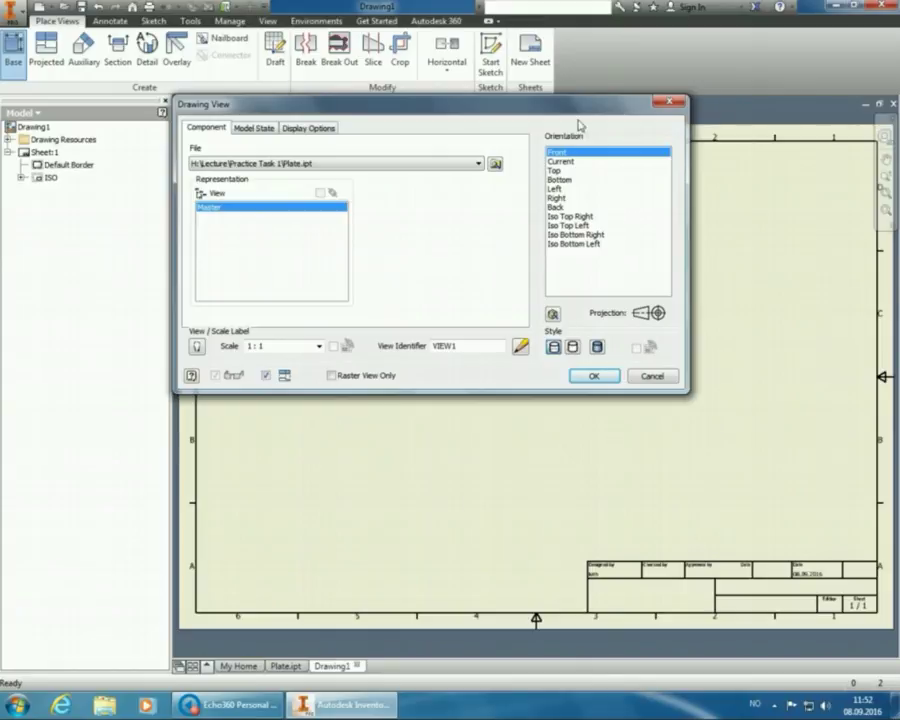
{"action": "mouse_move", "coordinate": [569, 113]}
{"action": "left_mouse_down"}
{"action": "mouse_move", "coordinate": [425, 26]}
{"action": "mouse_move", "coordinate": [398, 26]}
{"action": "left_mouse_up"}
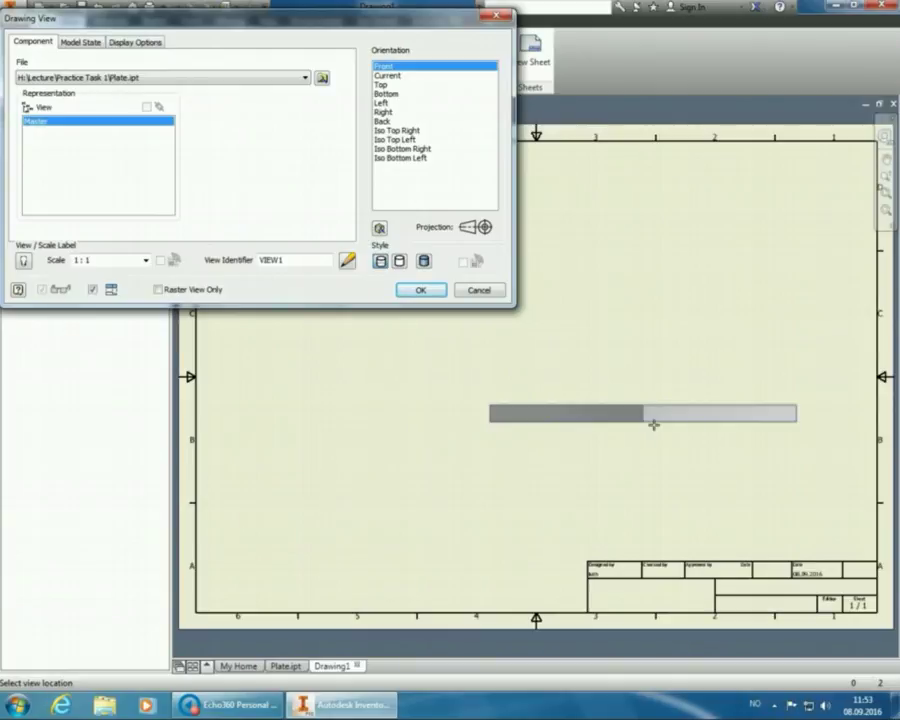
- Set the base view orientation to Top and place it on the sheet
{"action": "left_click", "coordinate": [383, 85]}
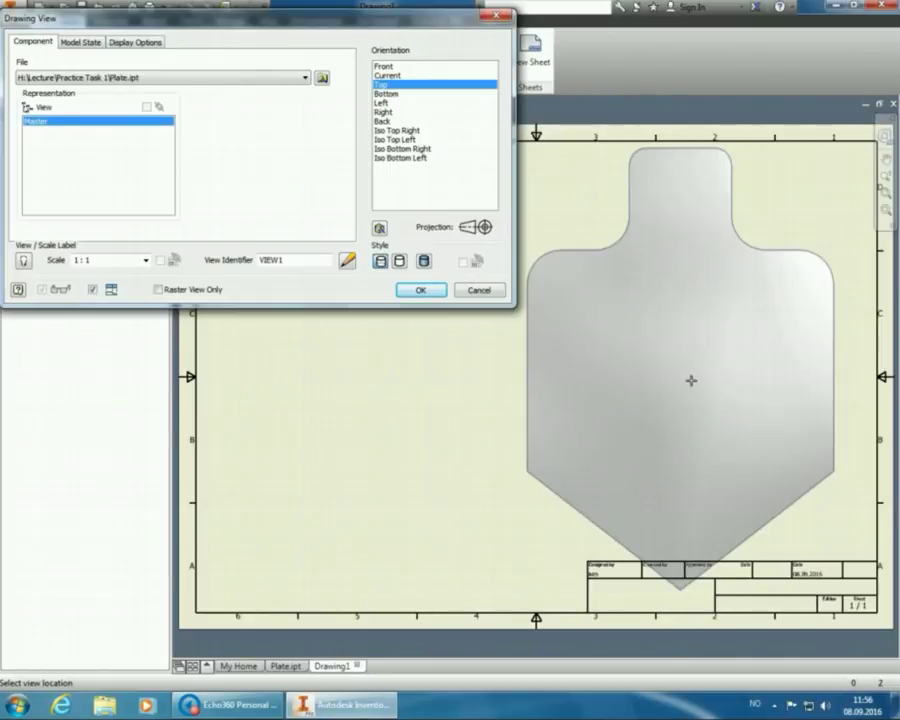
{"action": "left_click", "coordinate": [596, 387]}
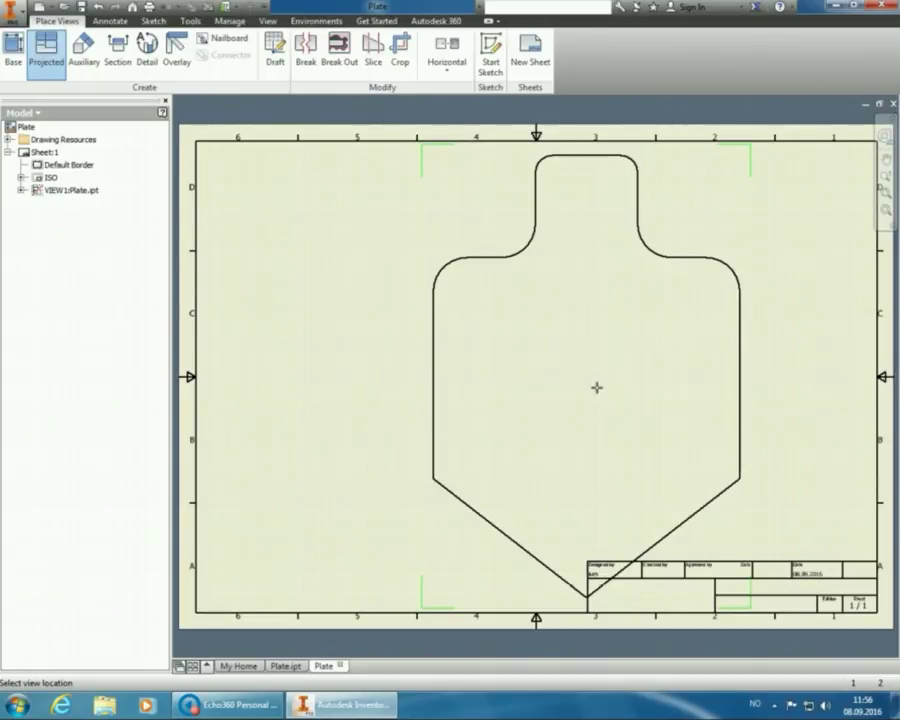
{"action": "right_click", "coordinate": [722, 262]}
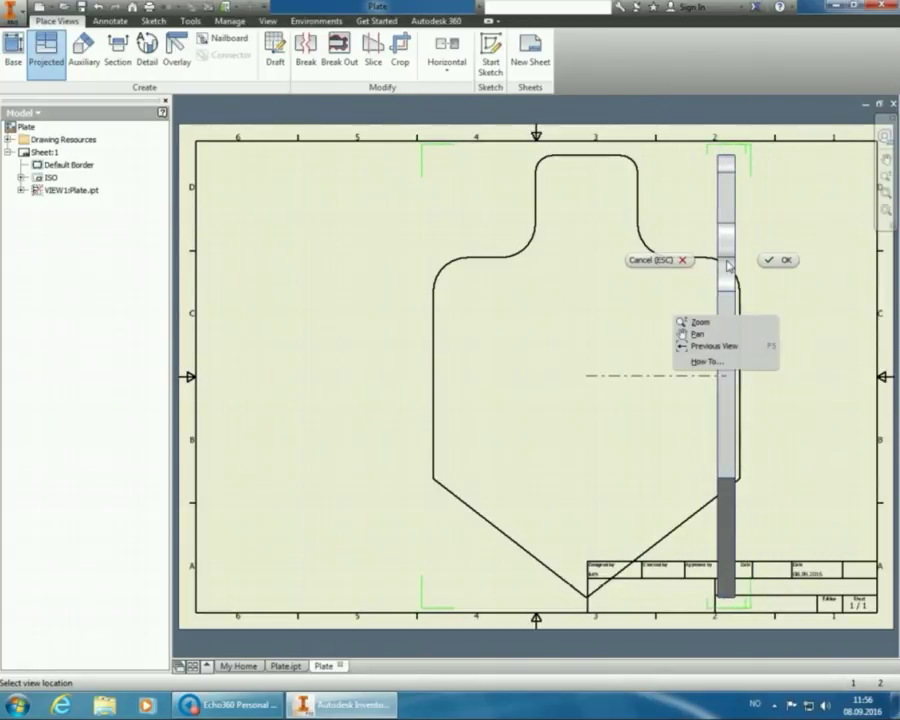
{"action": "left_click", "coordinate": [779, 262]}
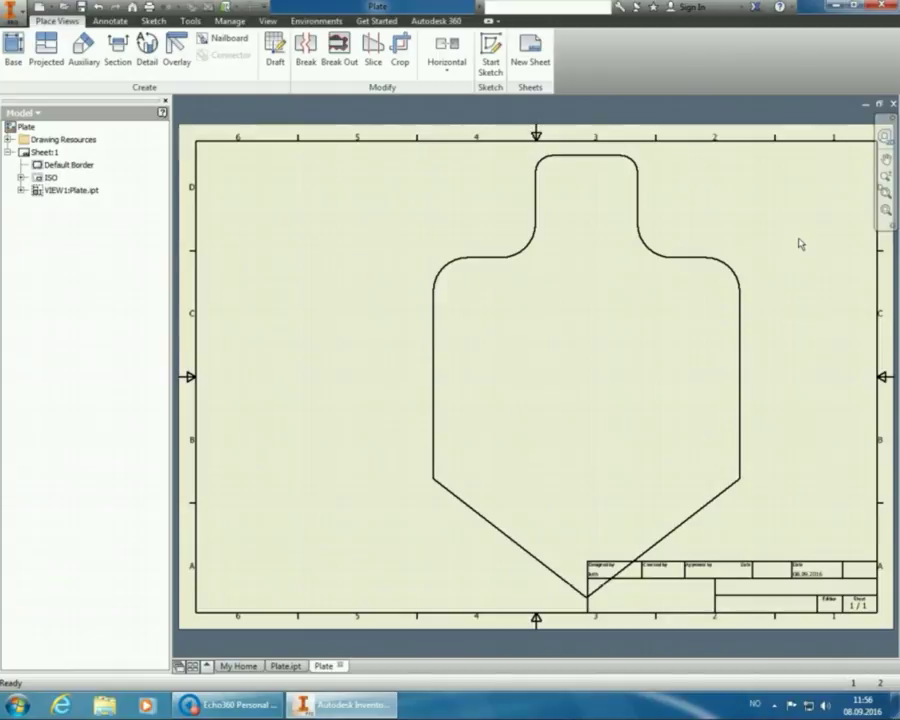
{"action": "left_click", "coordinate": [741, 238]}
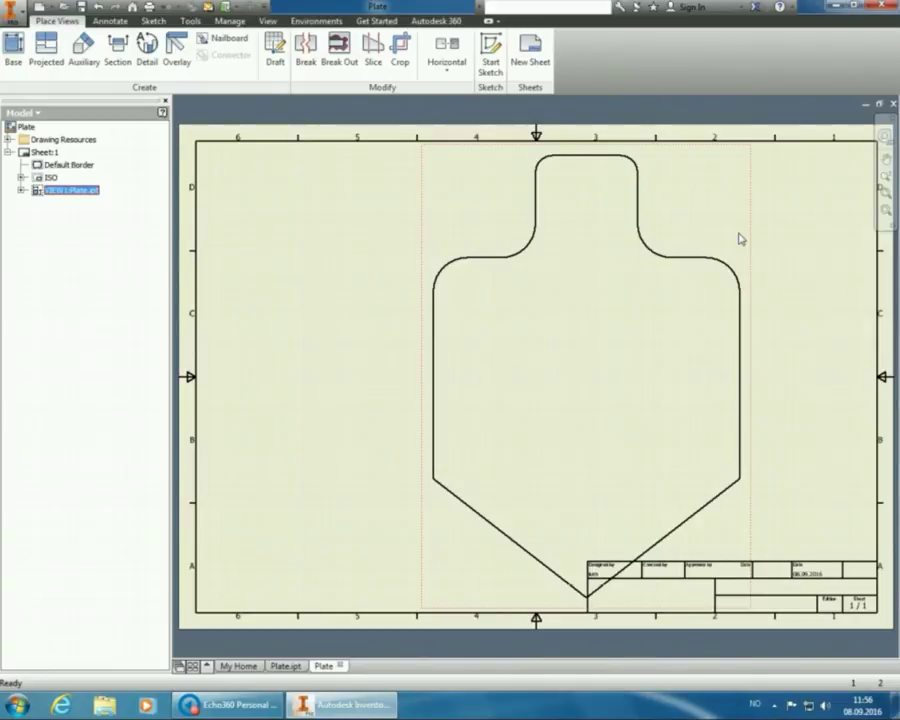
{"action": "double_click", "coordinate": [743, 231]}
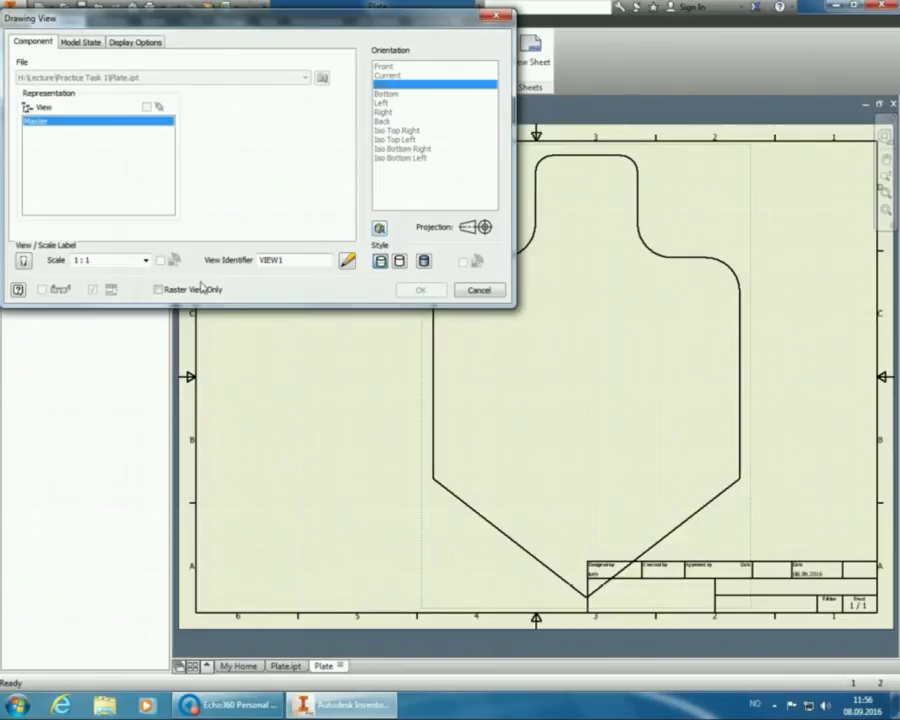
{"action": "left_click", "coordinate": [145, 260]}
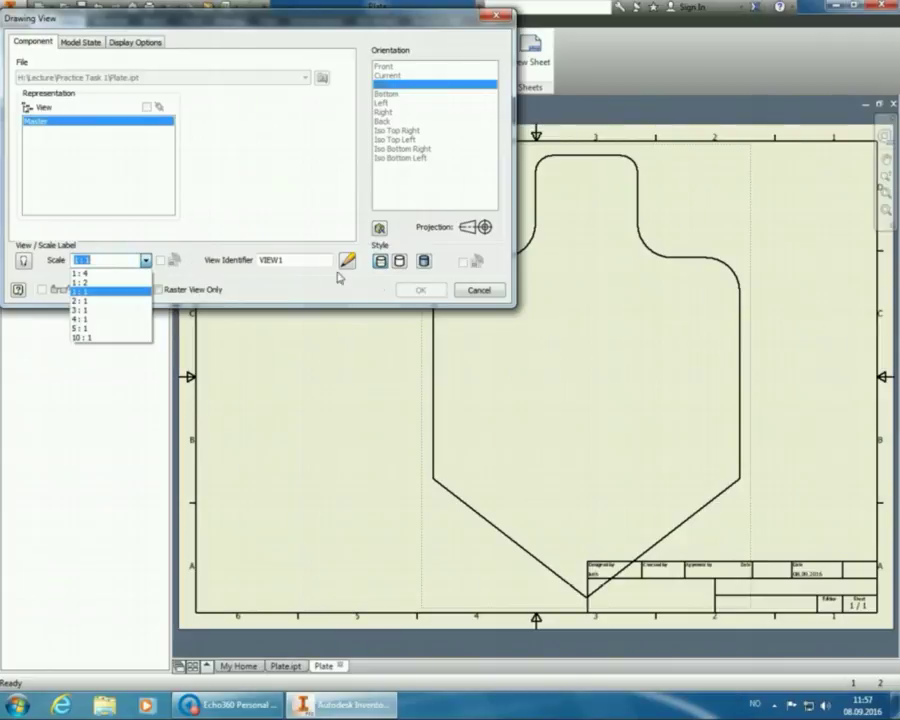
{"action": "left_click", "coordinate": [388, 288]}
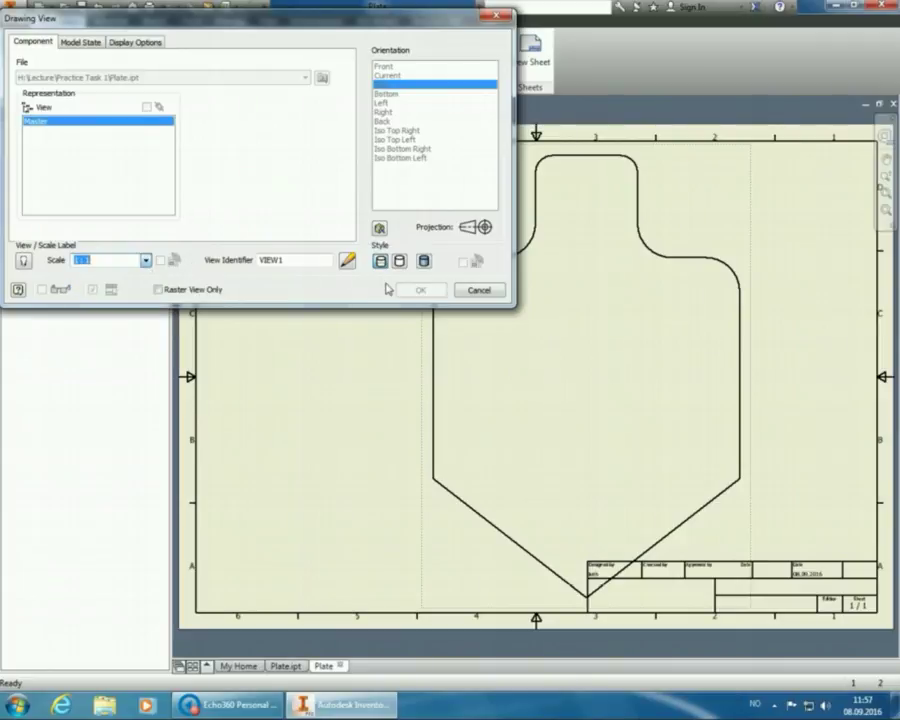
- Cancel the Drawing View dialog and bring up the base view's context menu
{"action": "left_click", "coordinate": [480, 291]}
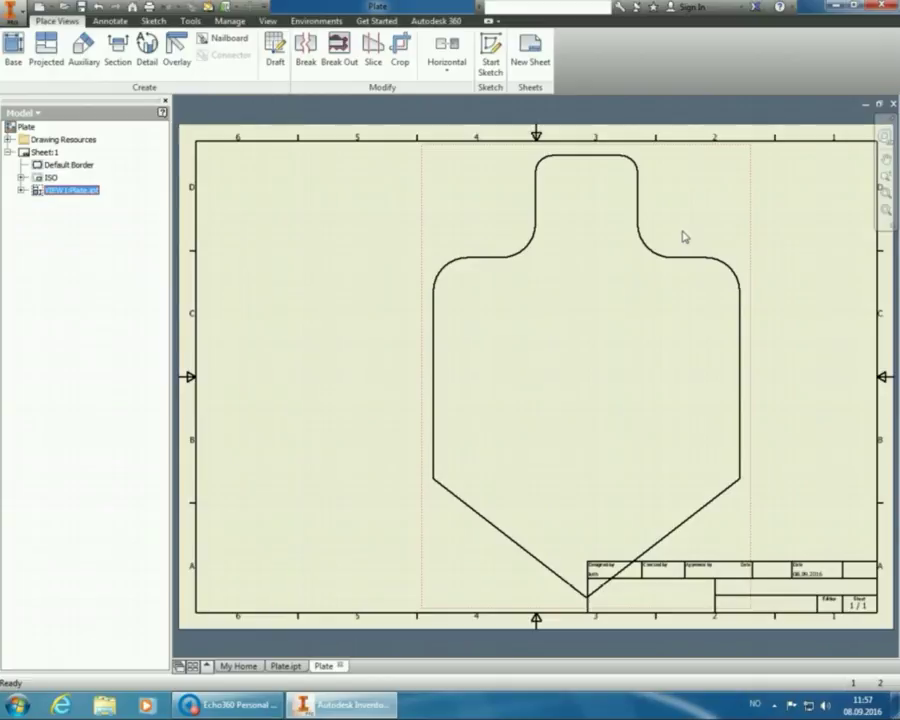
{"action": "right_click", "coordinate": [688, 298]}
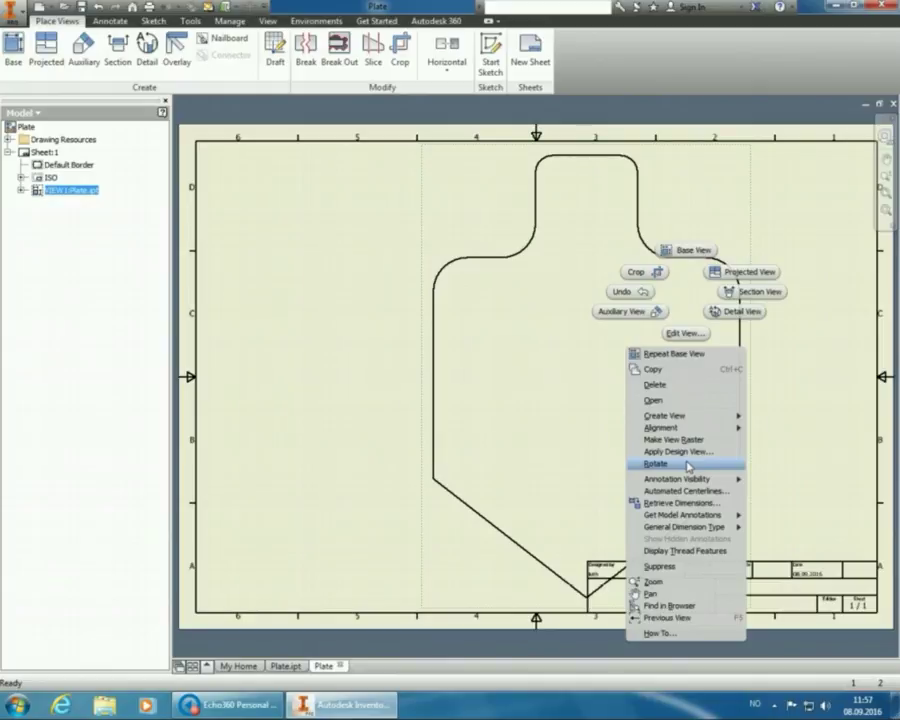
- Rotate VIEW1 horizontal by its left edge, pointed end left and tab right
{"action": "left_click", "coordinate": [656, 464]}
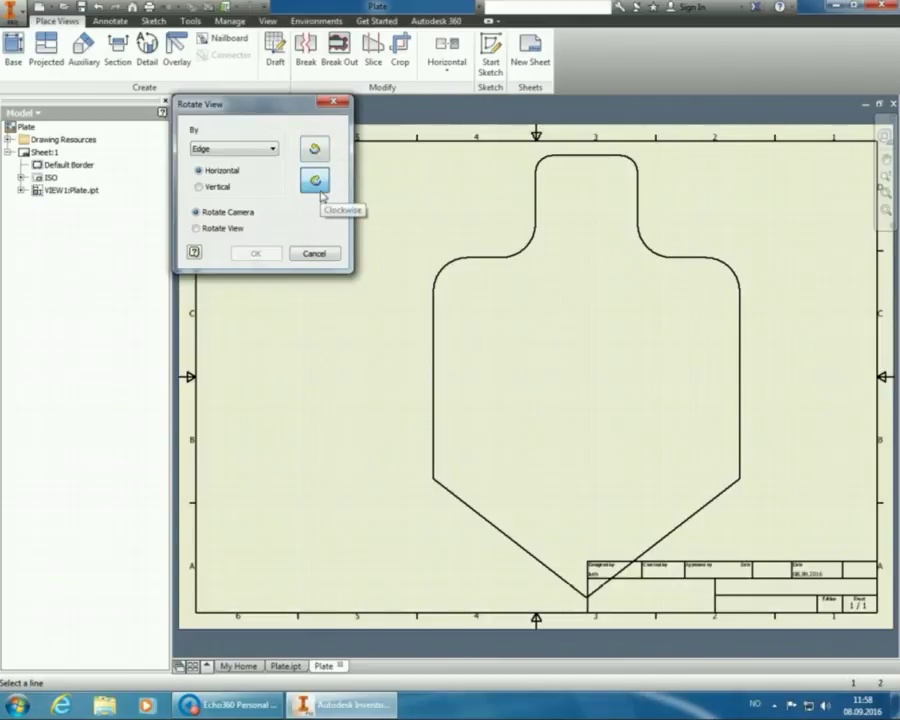
{"action": "left_click", "coordinate": [434, 341]}
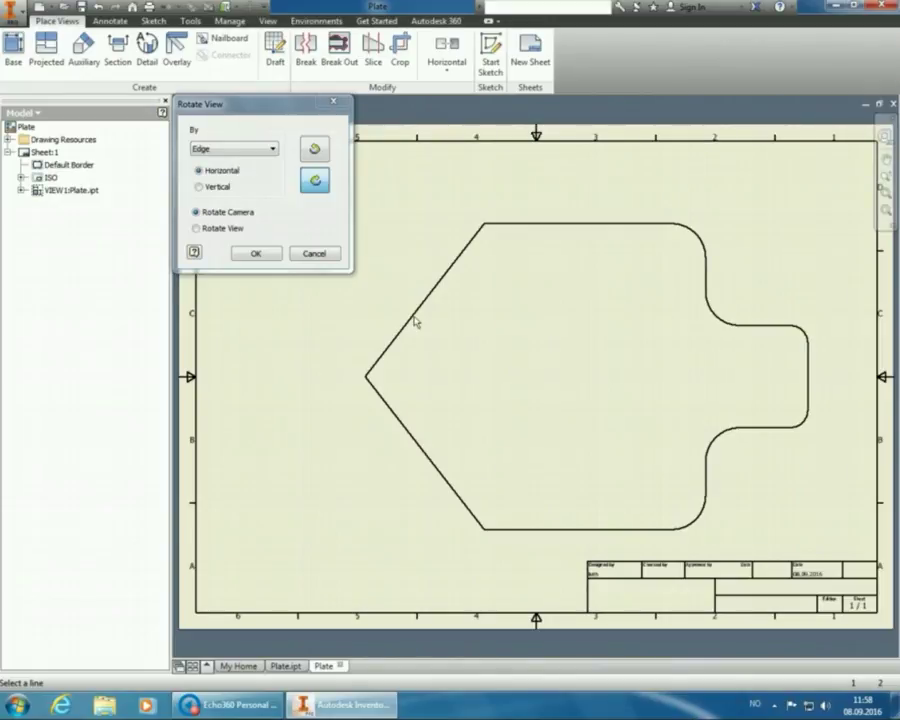
{"action": "left_click", "coordinate": [276, 254]}
- Drag the rotated VIEW1 up and left, leaving space on its right
{"action": "left_click", "coordinate": [659, 215]}
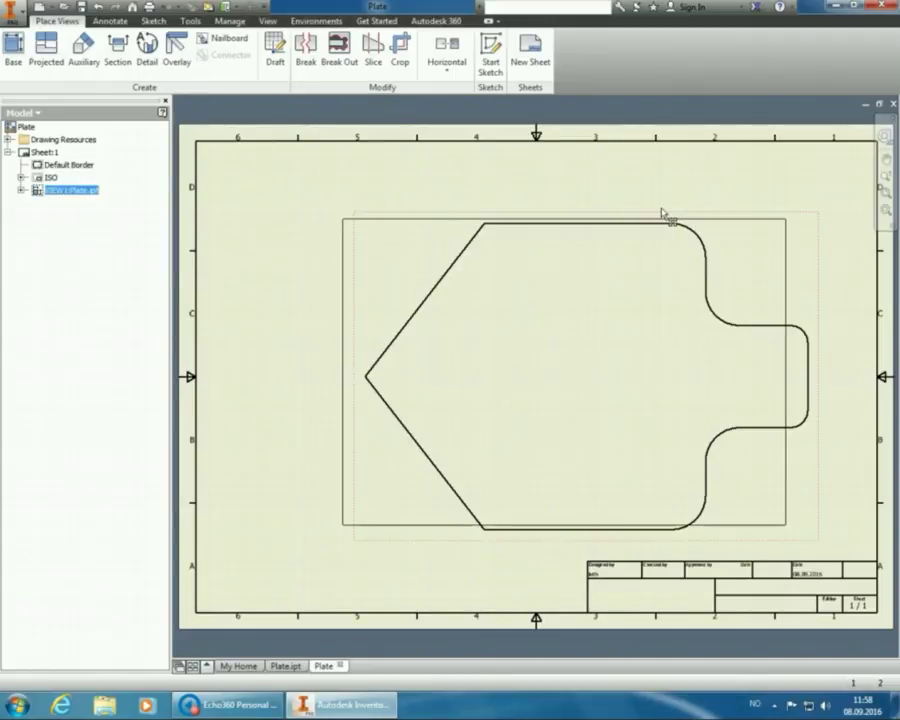
{"action": "left_click_drag", "start_coordinate": [661, 214], "coordinate": [605, 187]}
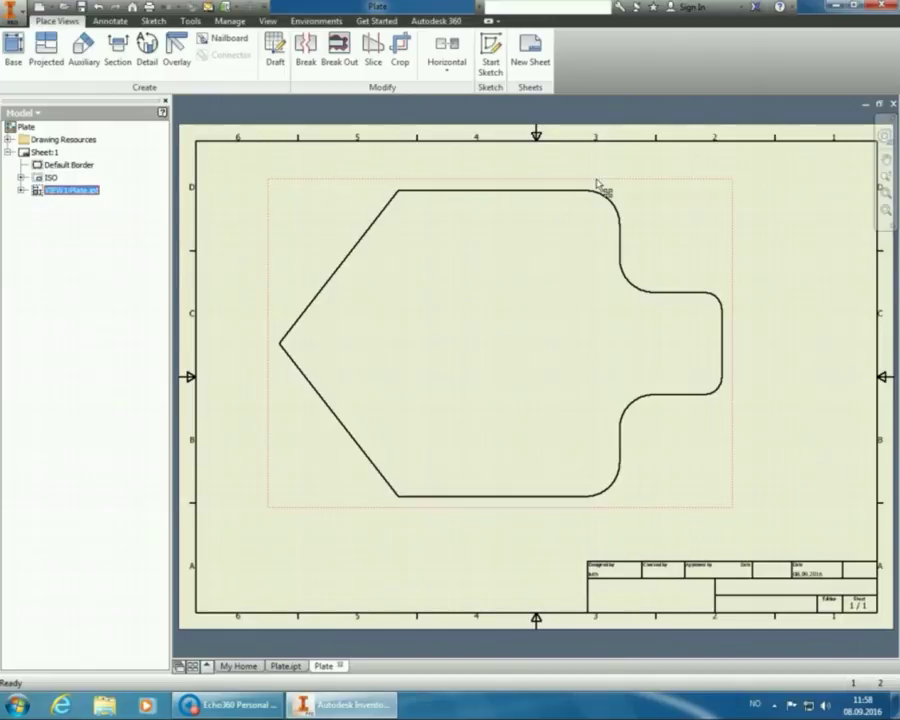
{"action": "left_click_drag", "start_coordinate": [598, 184], "coordinate": [573, 175]}
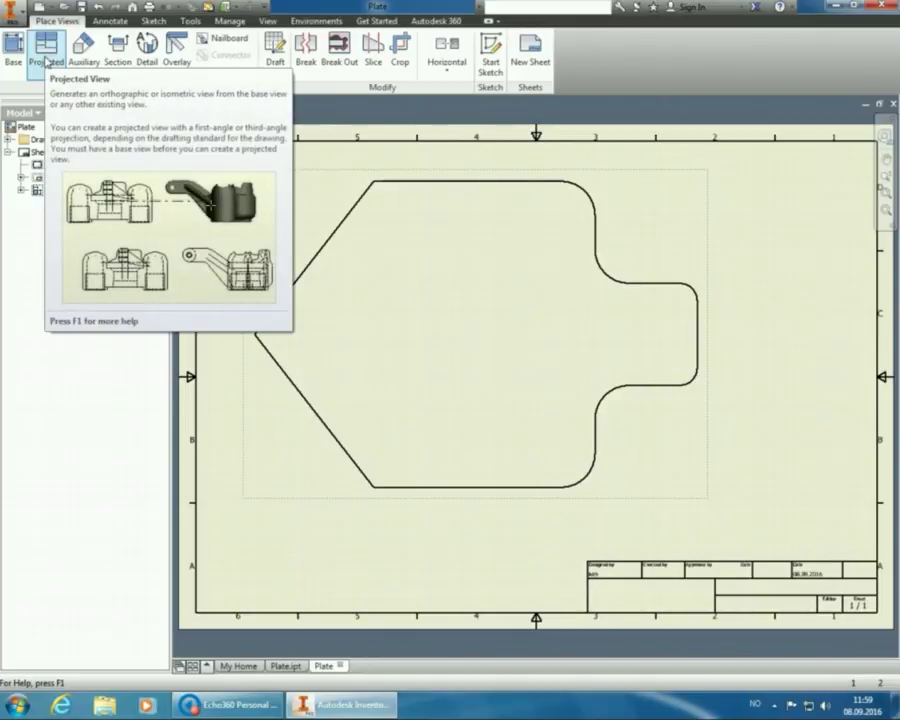
- Create a projected side view of the plate placed to the right of VIEW1, showing its edge profile
{"action": "left_click", "coordinate": [45, 61]}
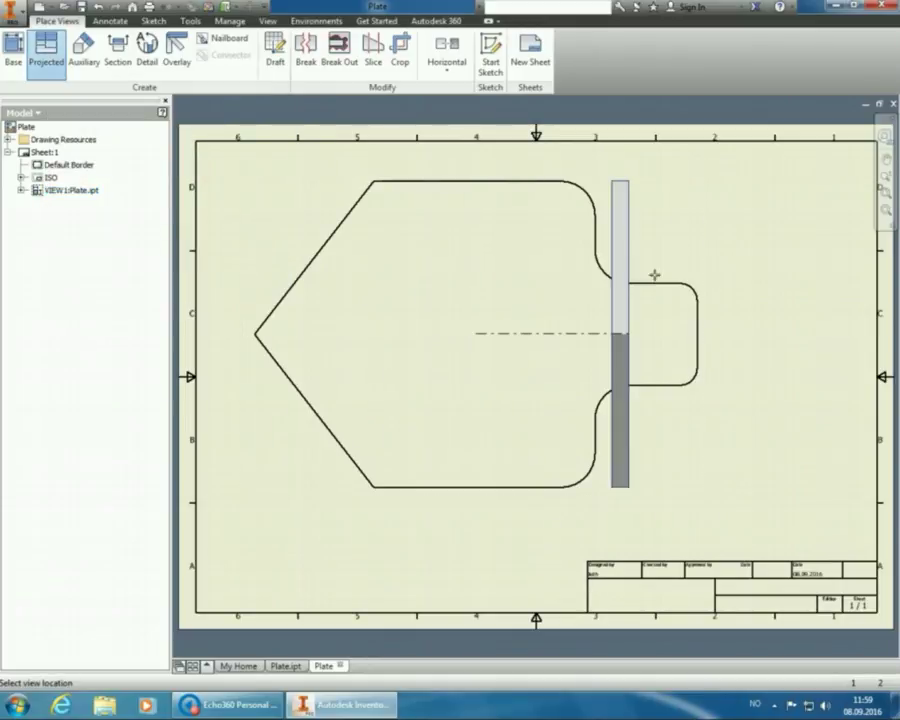
{"action": "left_click", "coordinate": [822, 264]}
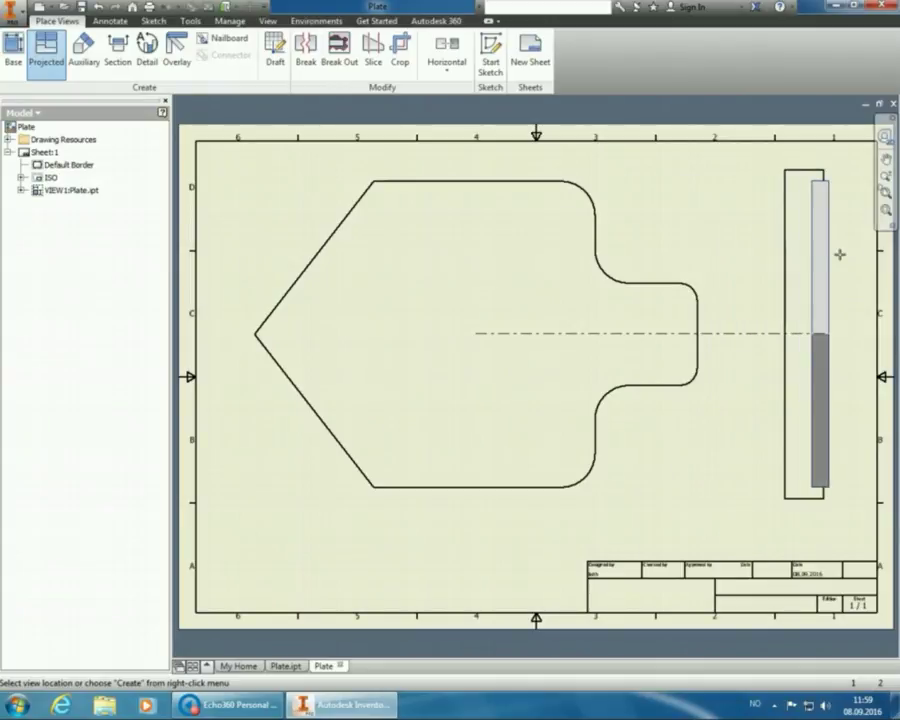
{"action": "right_click", "coordinate": [826, 249]}
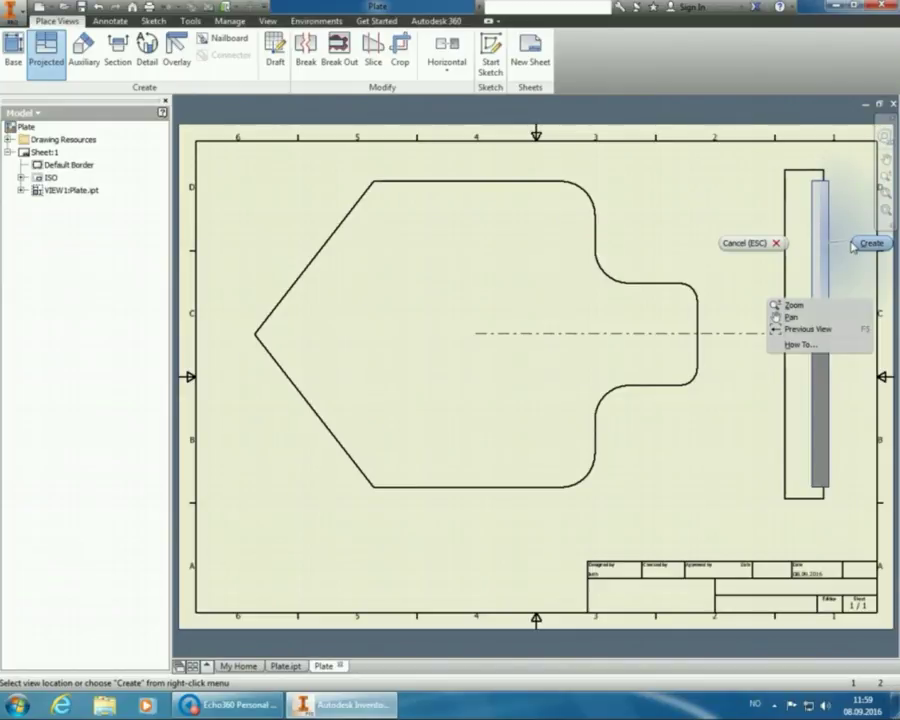
{"action": "left_click", "coordinate": [855, 245]}
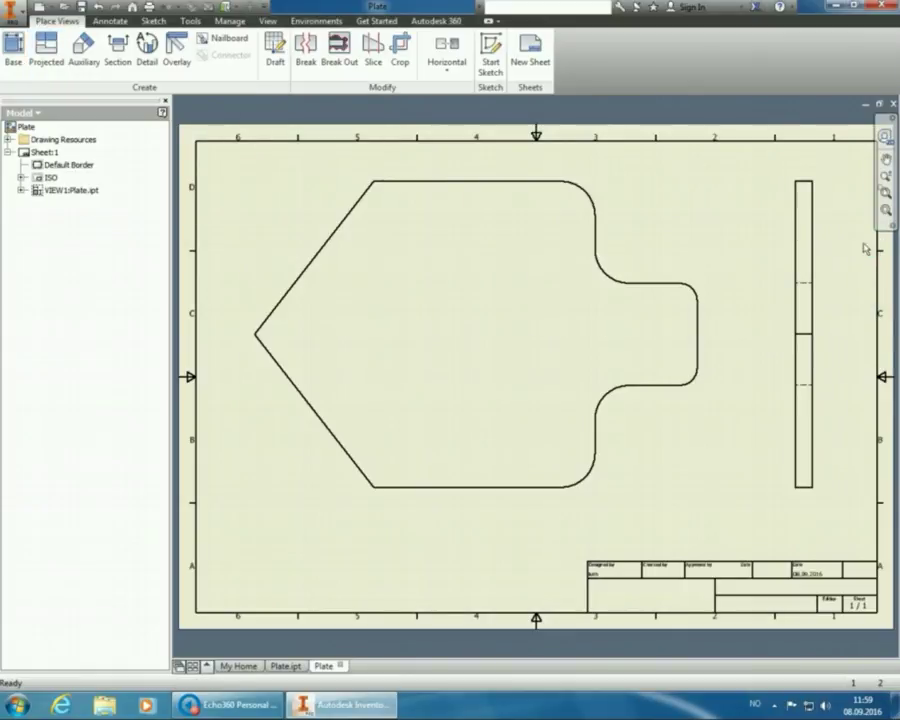
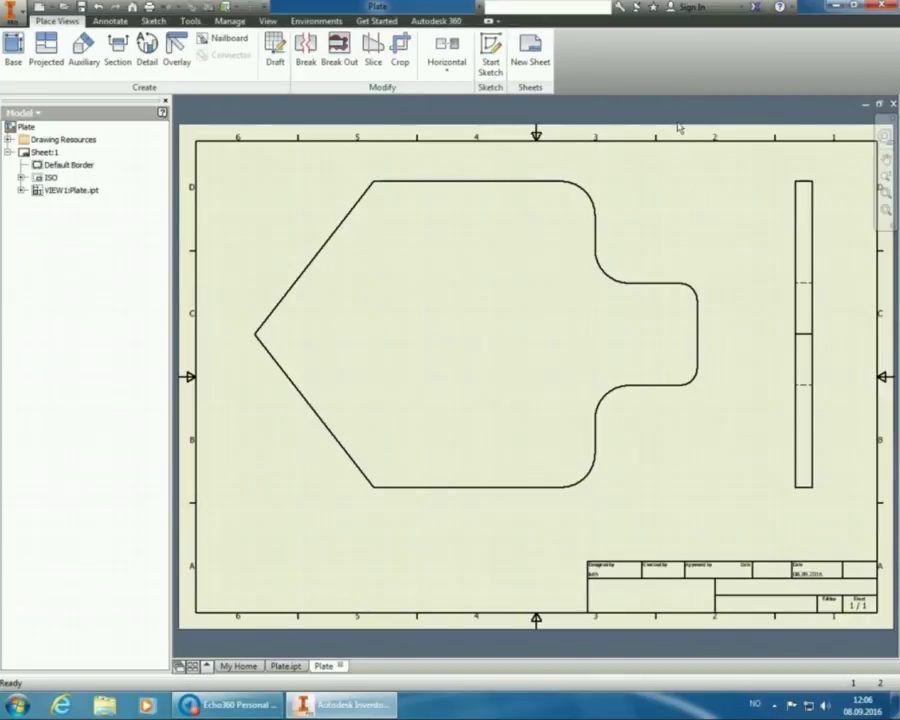
- Select the front drawing view (VIEW1) of the plate on the sheet
{"action": "left_click", "coordinate": [685, 183]}
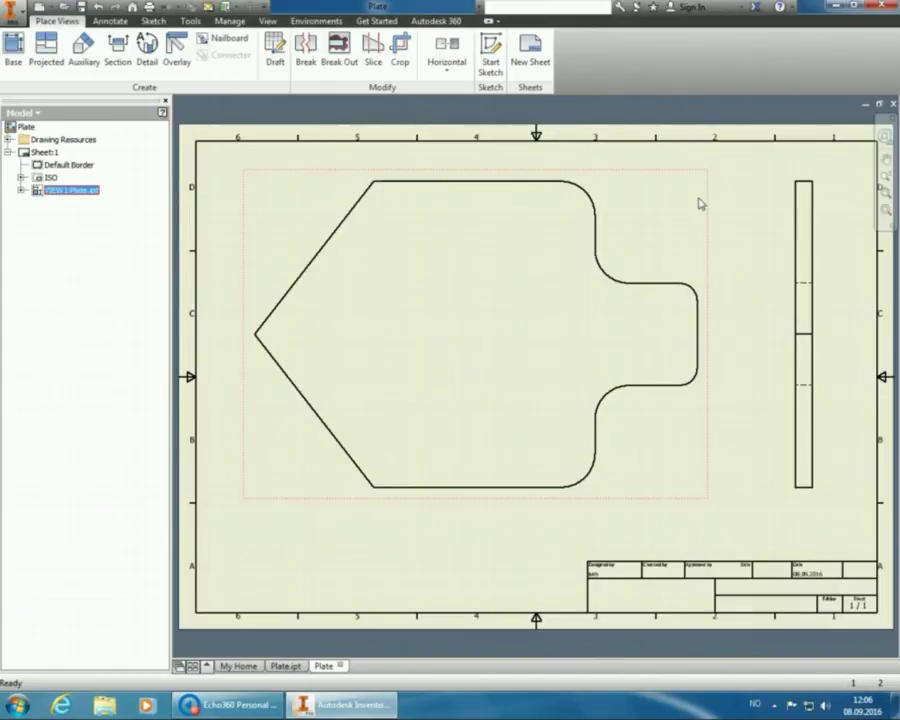
- Set VIEW1's Drawing View style to Hidden Line Removed and apply it
{"action": "double_click", "coordinate": [700, 203]}
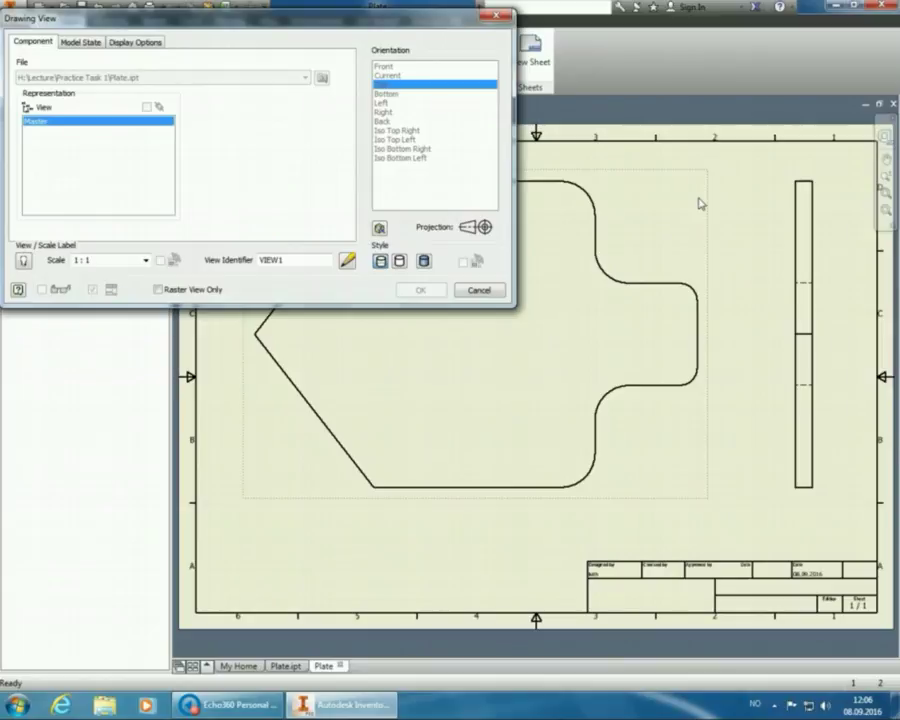
{"action": "left_click", "coordinate": [426, 261]}
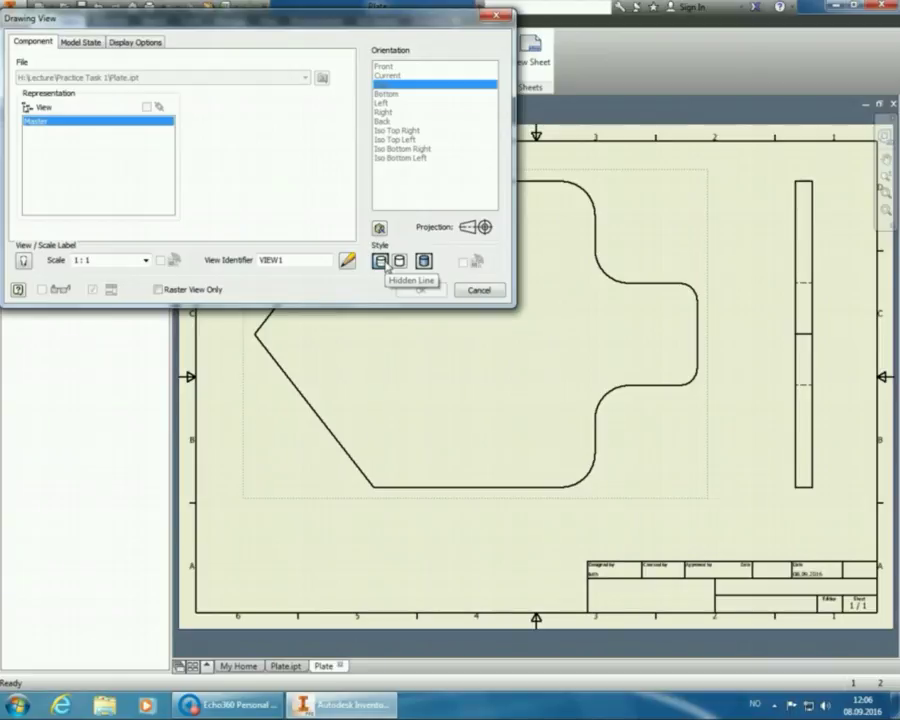
{"action": "left_click", "coordinate": [399, 262]}
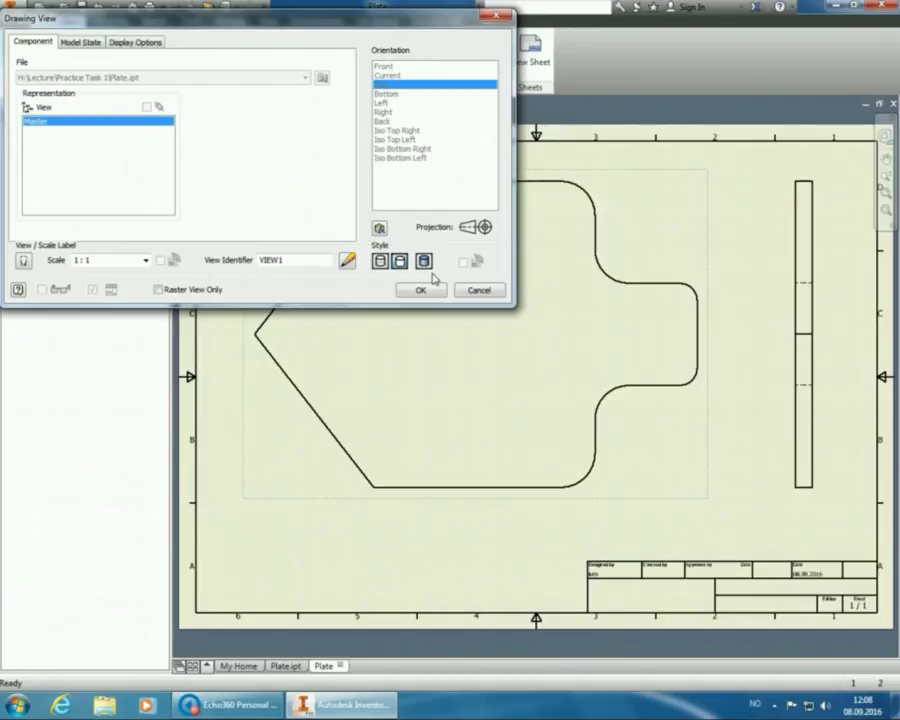
{"action": "left_click", "coordinate": [434, 290]}
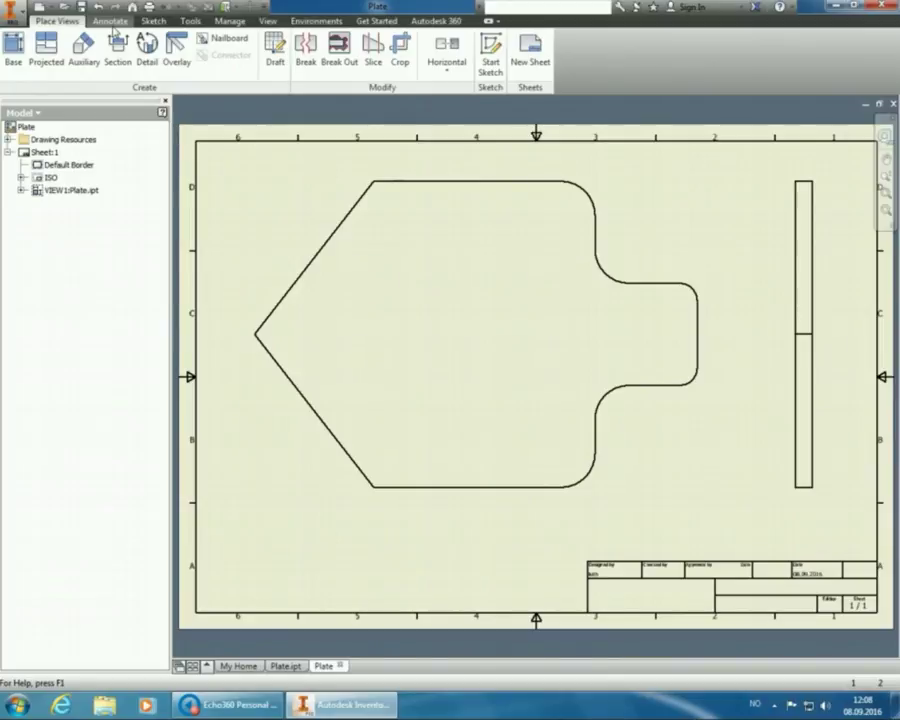
- Start a Dimension on the front view from the lower slanted edge to the bottom edge, positioned below the plate
{"action": "left_click", "coordinate": [112, 24]}
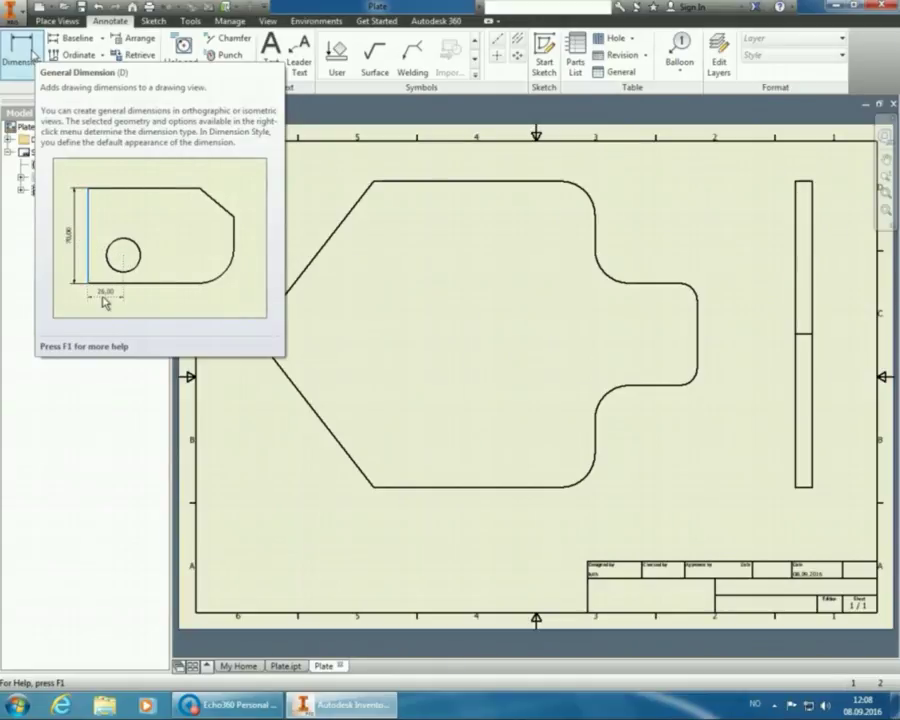
{"action": "left_click", "coordinate": [33, 55]}
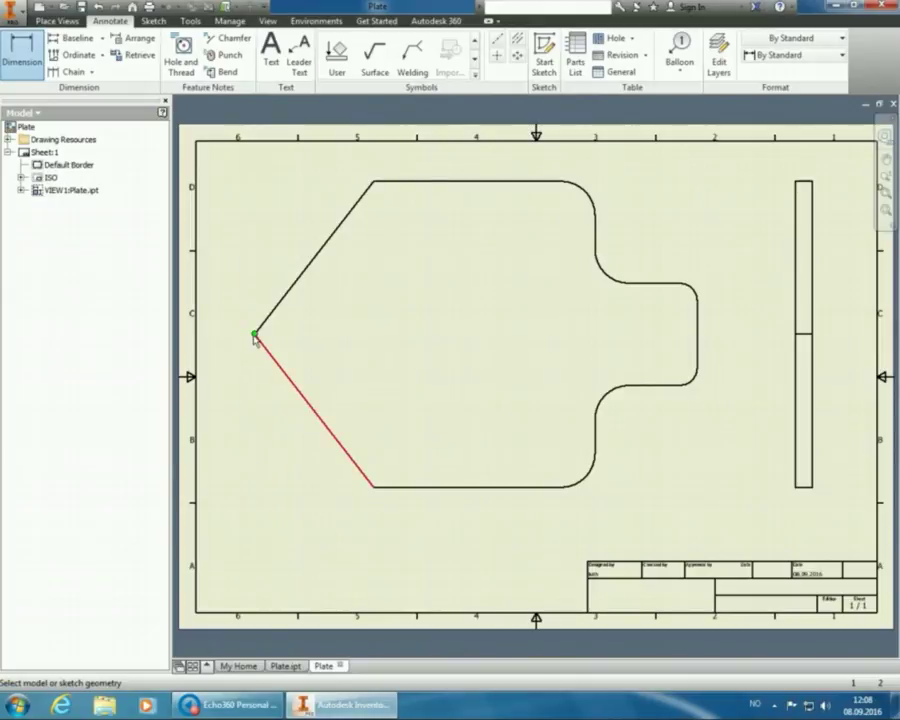
{"action": "mouse_move", "coordinate": [256, 340]}
{"action": "left_click", "coordinate": [261, 343]}
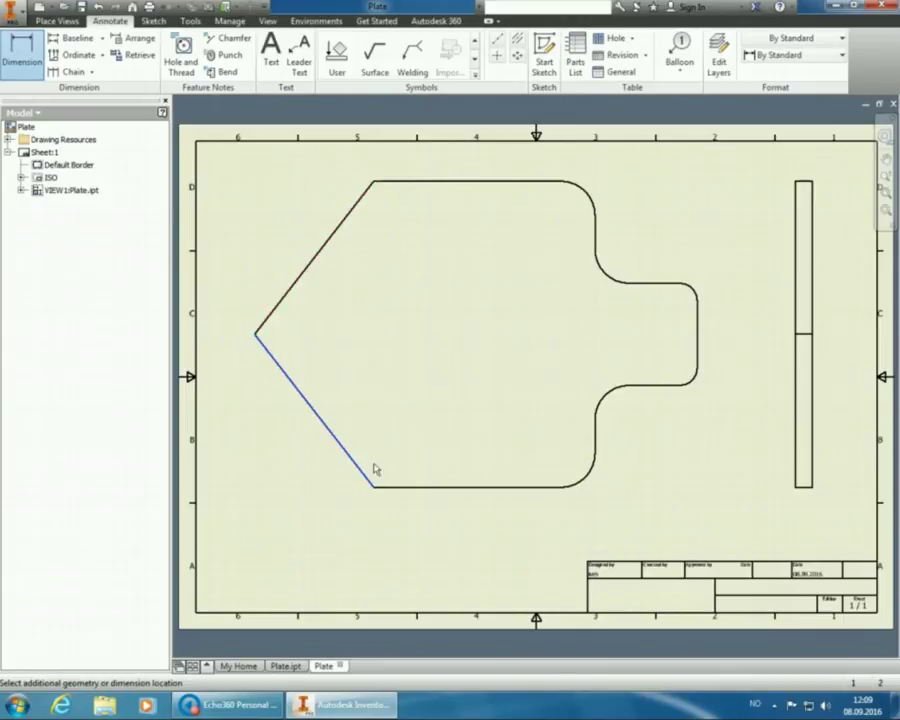
{"action": "left_click", "coordinate": [383, 497]}
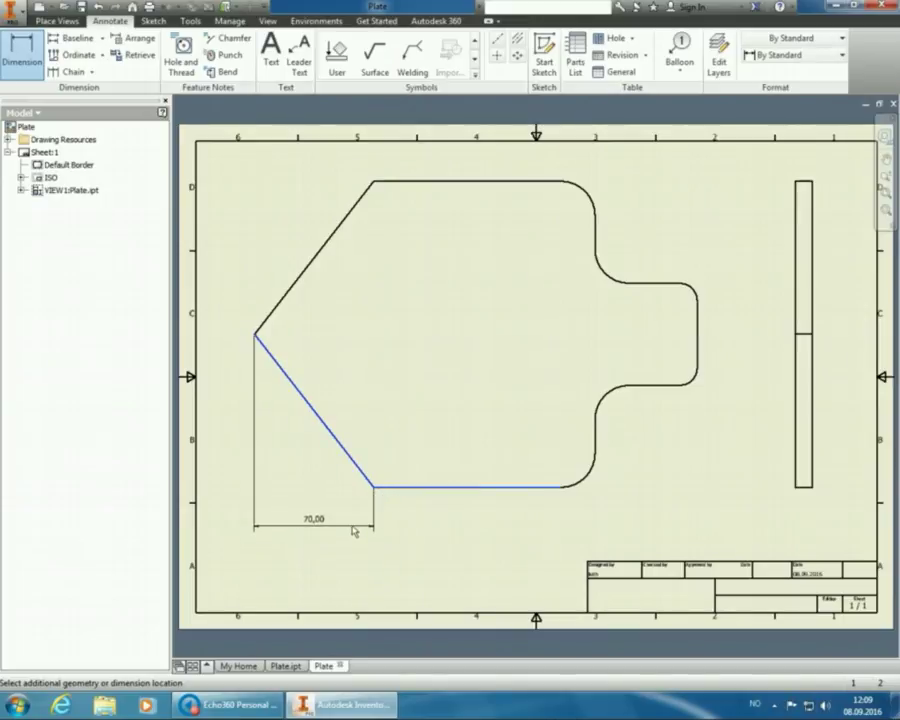
{"action": "left_click", "coordinate": [353, 524]}
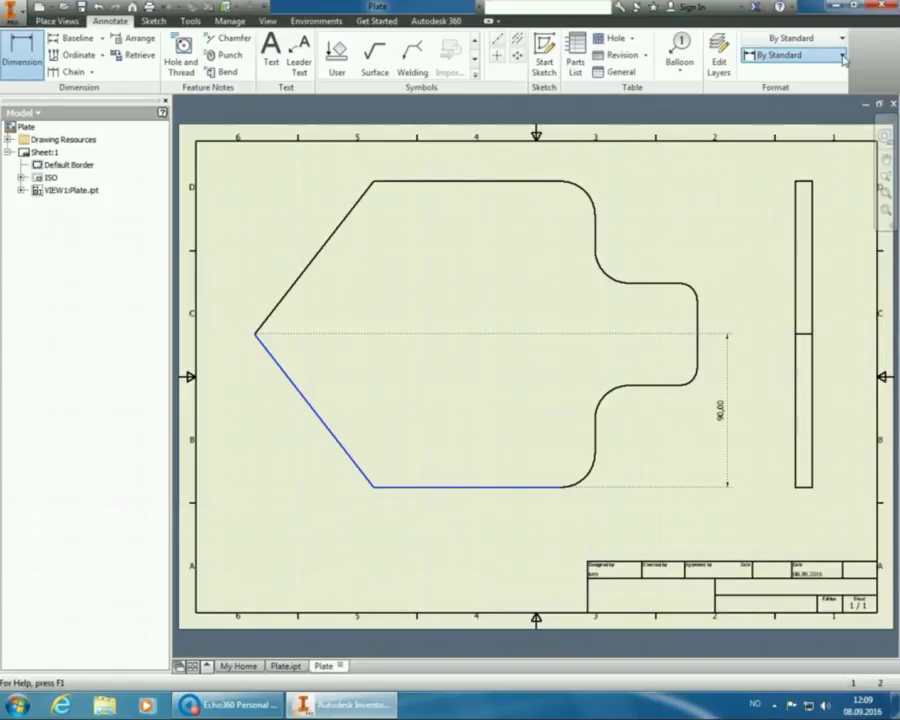
- Switch the active dimension style to Default - Method 1b (ISO) so the preview reads 70
{"action": "left_click", "coordinate": [843, 57]}
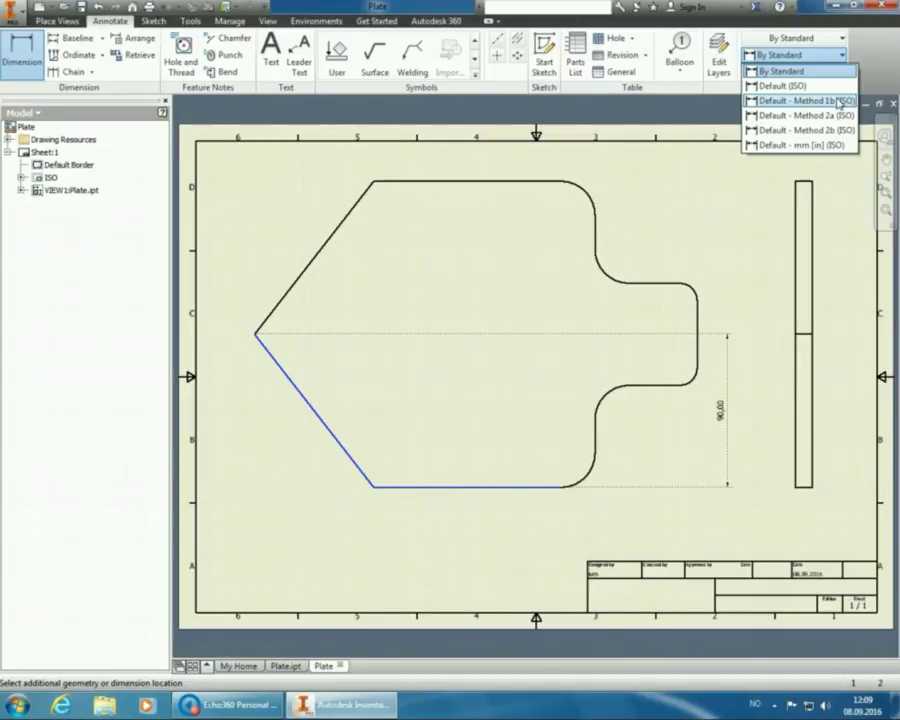
{"action": "left_click", "coordinate": [838, 101]}
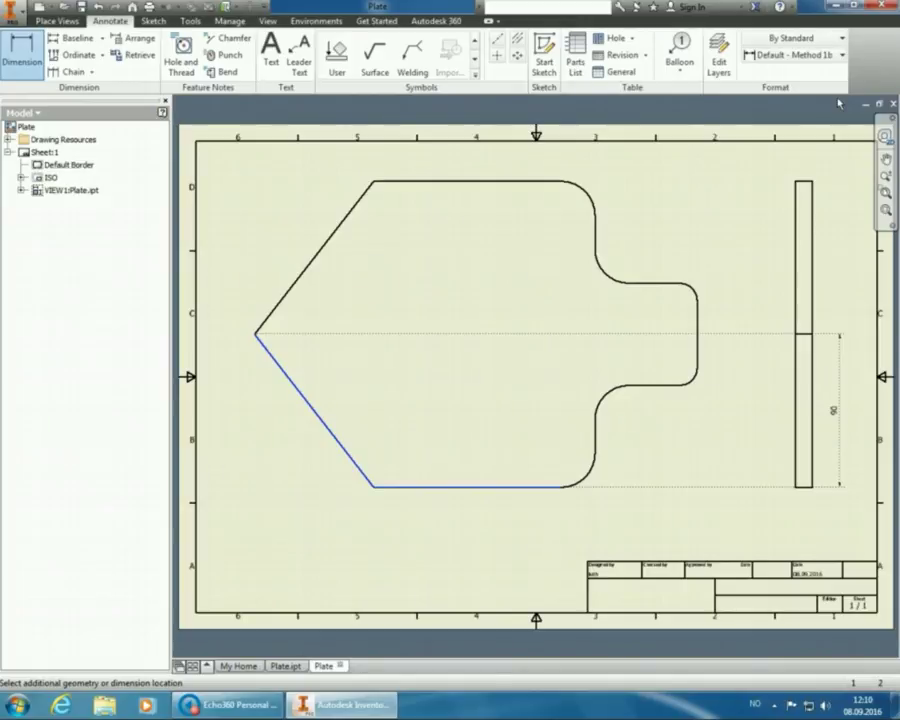
{"action": "left_click", "coordinate": [837, 101]}
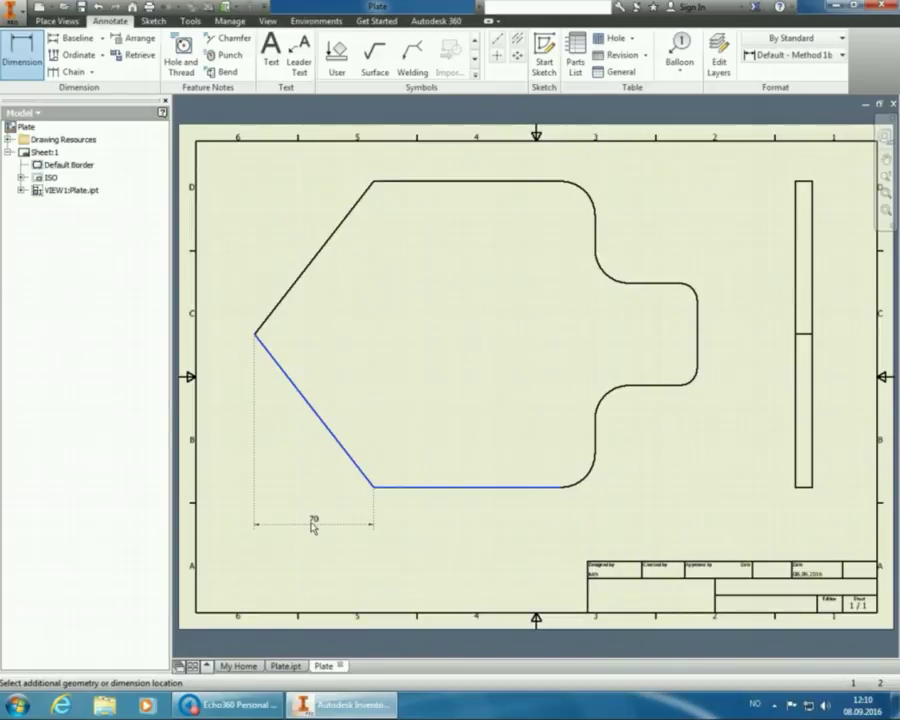
- Place the 70 horizontal dimension below the plate, accept its text, and end the command
{"action": "left_click", "coordinate": [314, 527]}
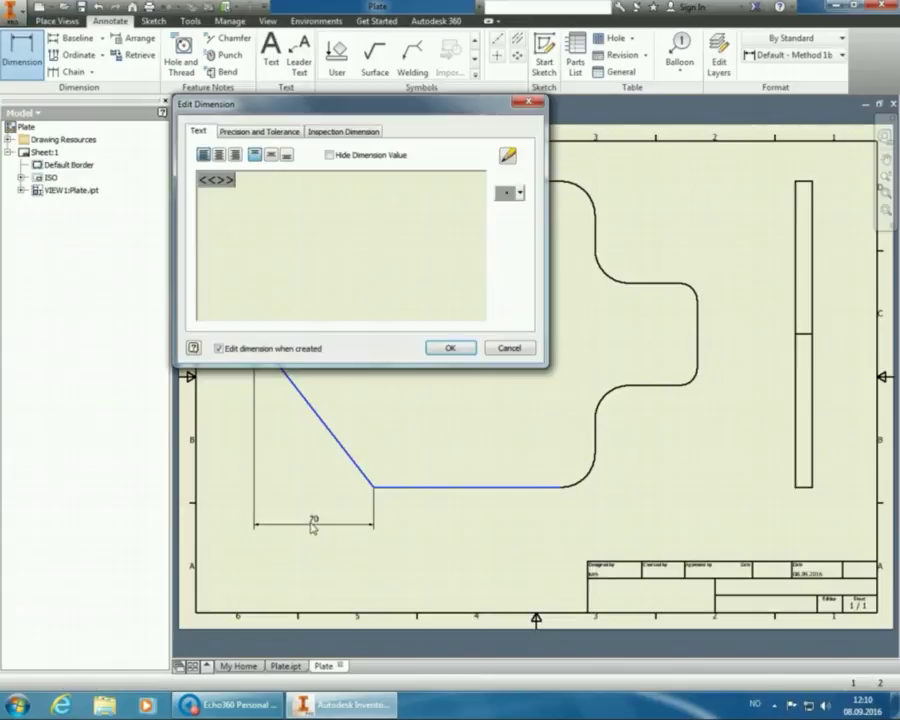
{"action": "left_click", "coordinate": [446, 350]}
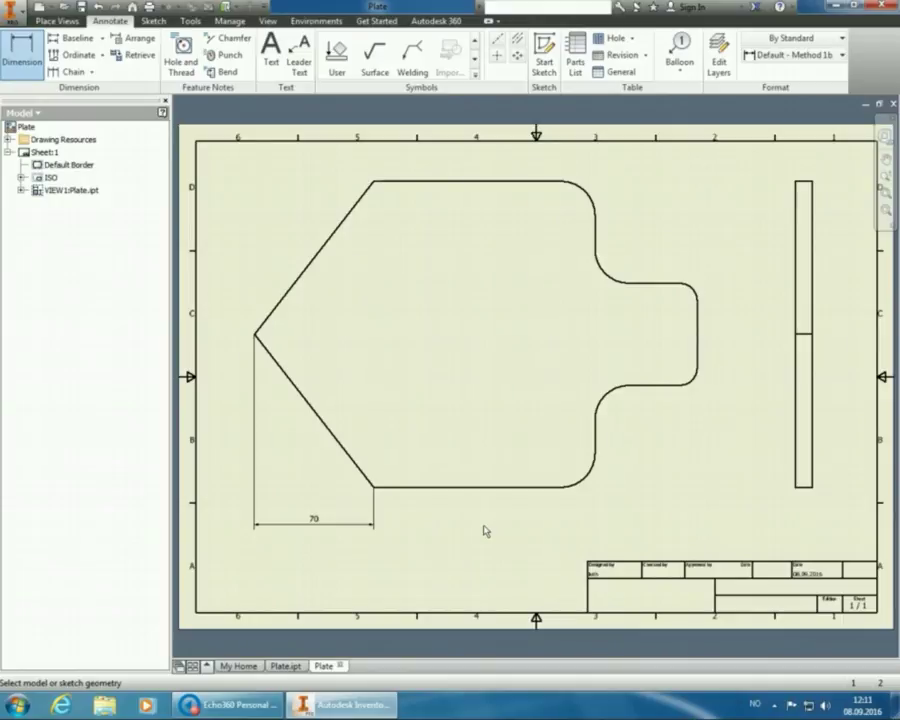
{"action": "right_click", "coordinate": [703, 476]}
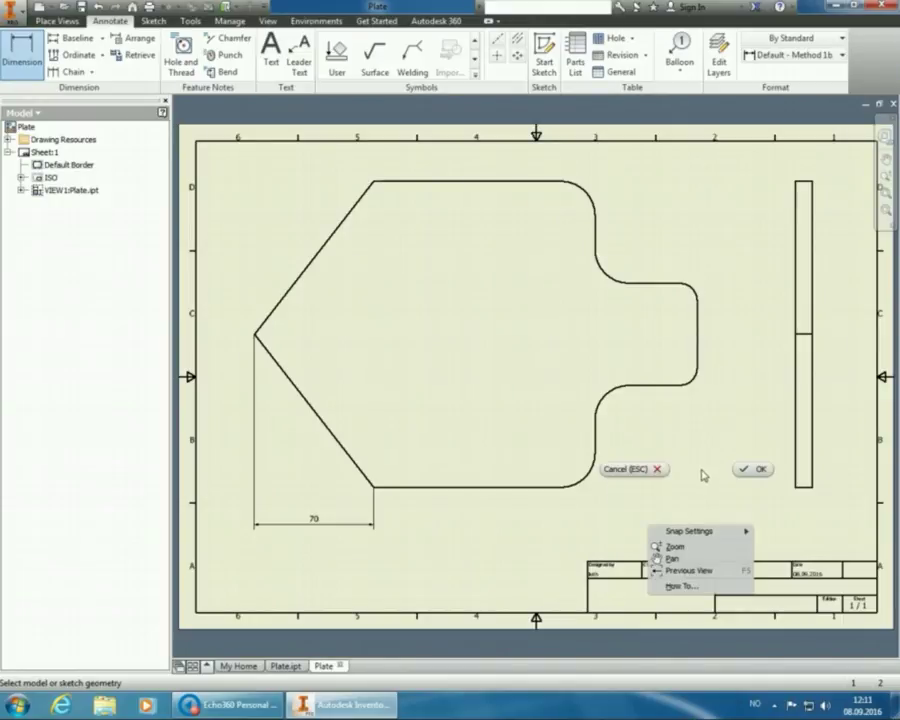
{"action": "left_click", "coordinate": [748, 469]}
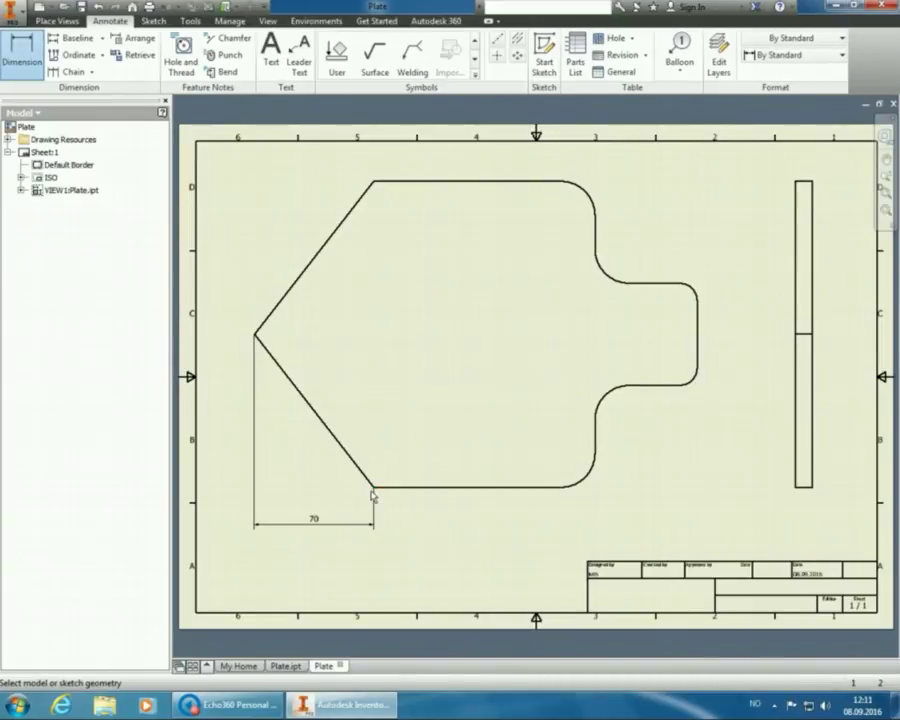
- Dimension the slanted edge's lower end to the right vertical edge as 130,00, in line with the 70
{"action": "left_click", "coordinate": [374, 490]}
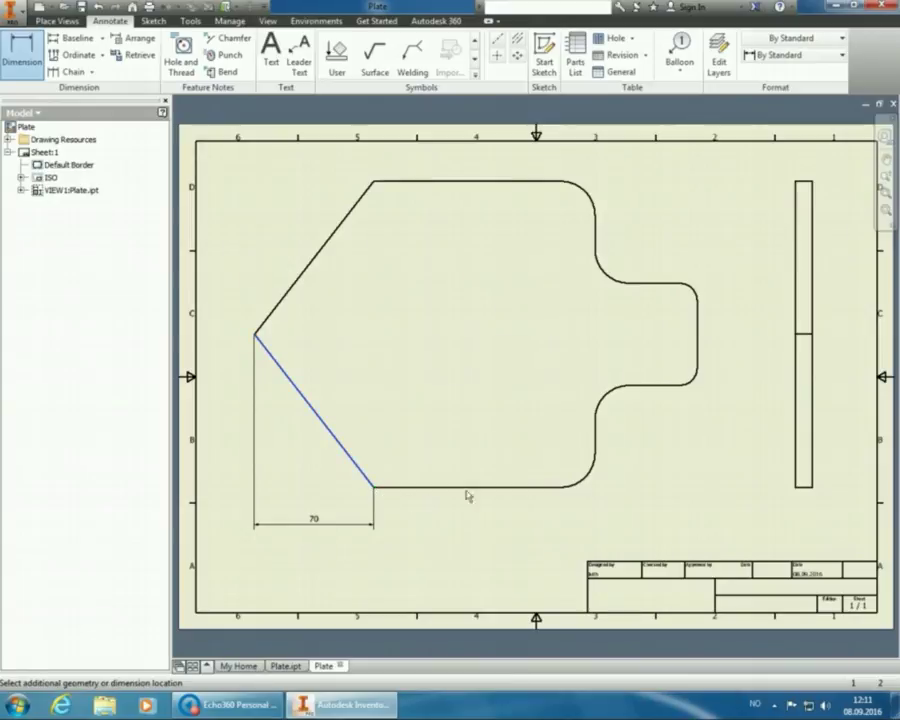
{"action": "left_click", "coordinate": [597, 447]}
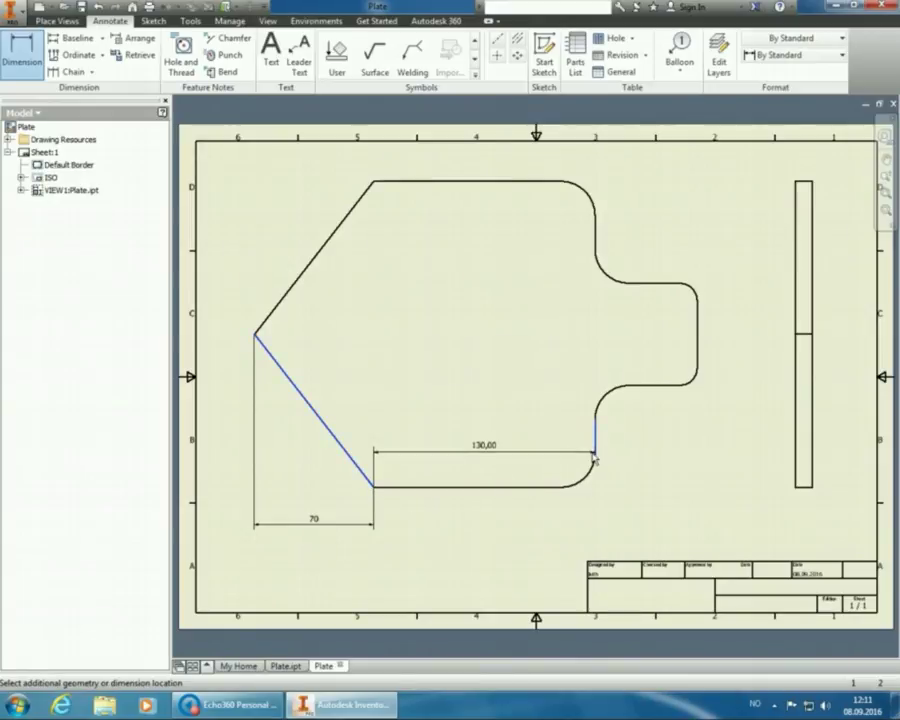
{"action": "left_click", "coordinate": [521, 528]}
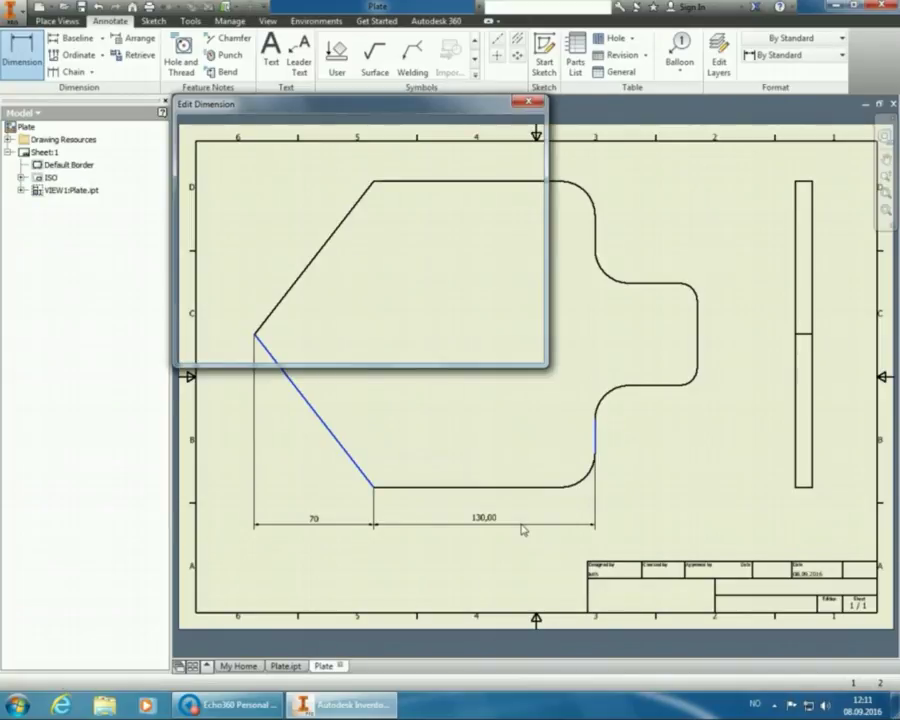
{"action": "left_click", "coordinate": [455, 348]}
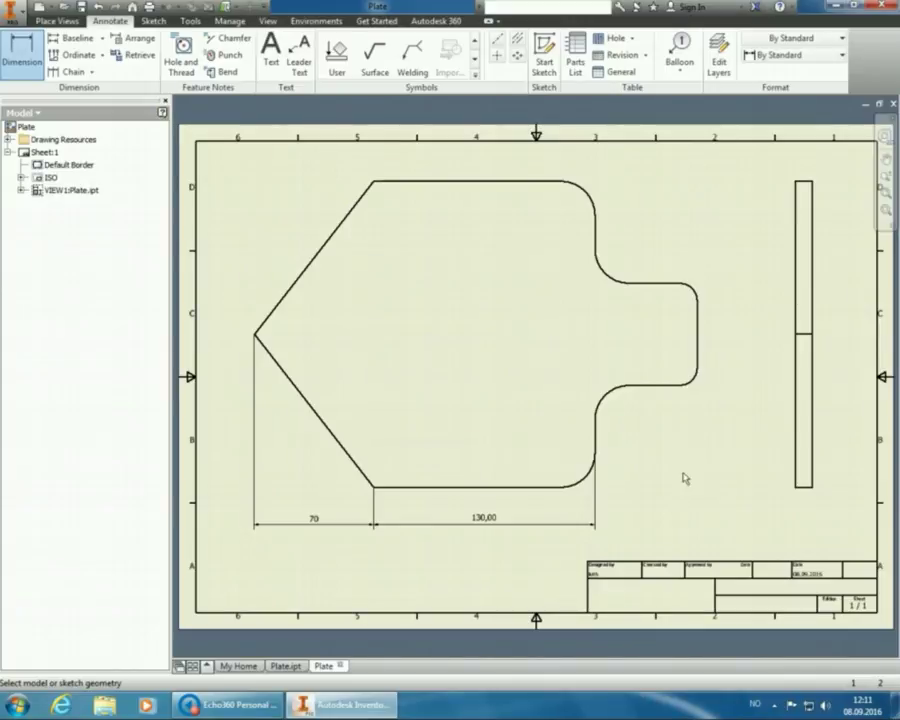
{"action": "right_click", "coordinate": [700, 440]}
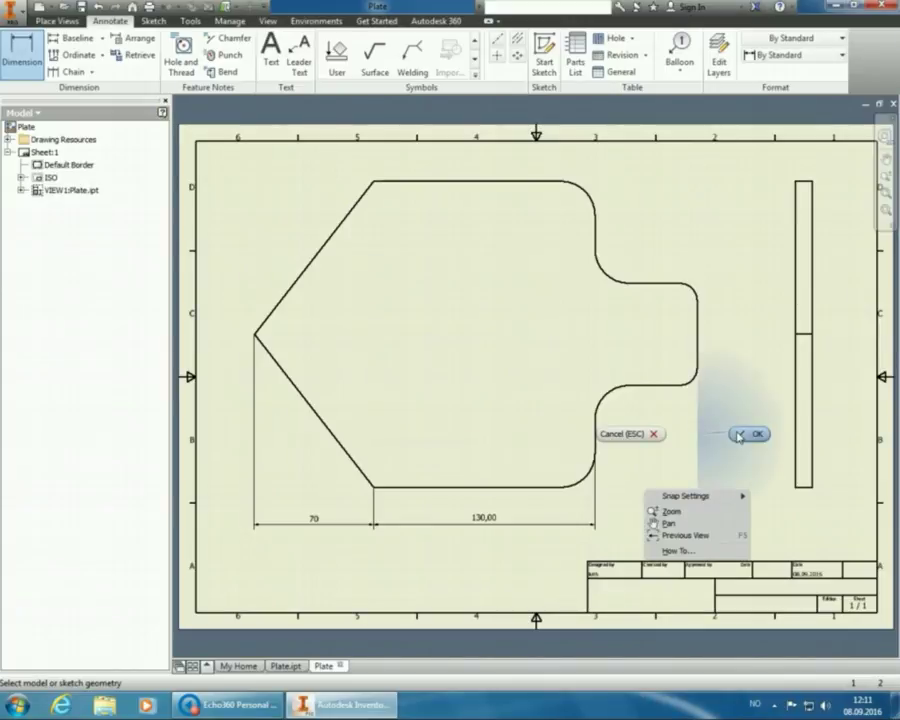
{"action": "left_click", "coordinate": [741, 432]}
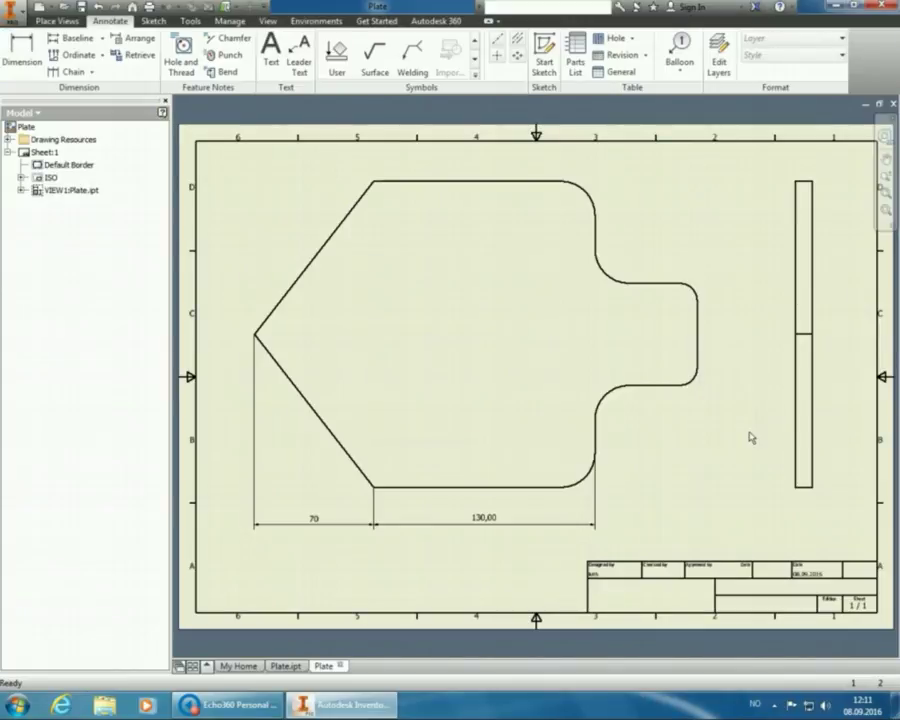
- Change the 130,00 dimension's style to Default - Method 1b so it reads 130
{"action": "left_click", "coordinate": [490, 528]}
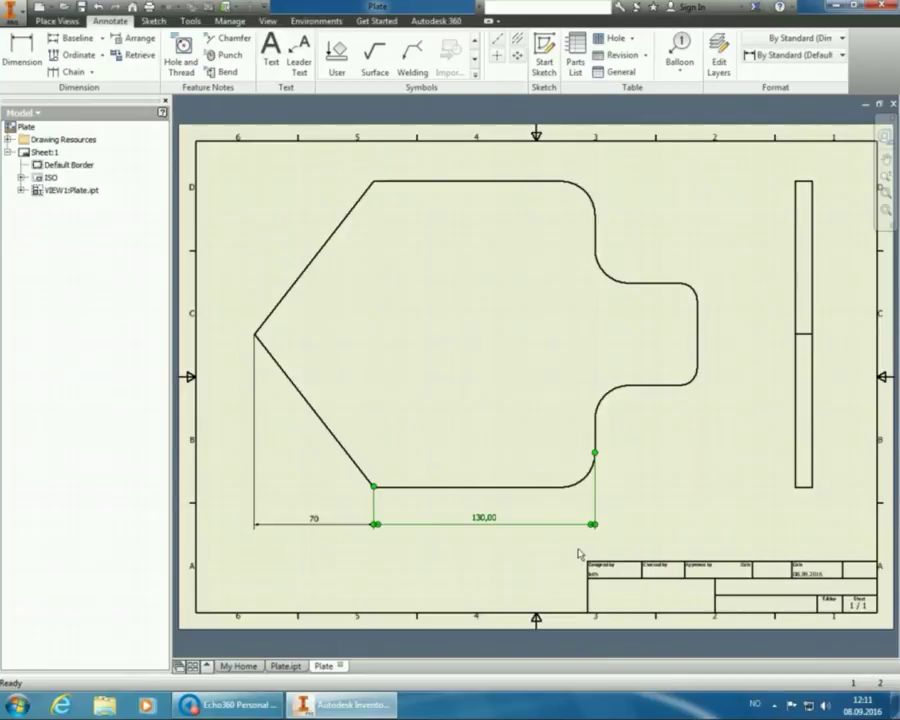
{"action": "left_click", "coordinate": [780, 56]}
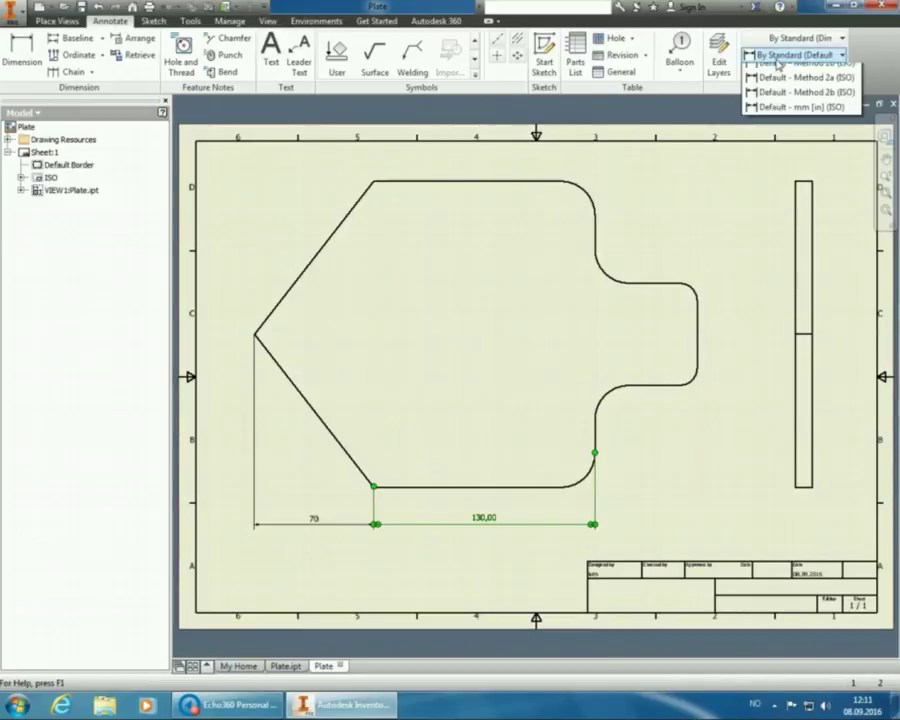
{"action": "left_click", "coordinate": [795, 78]}
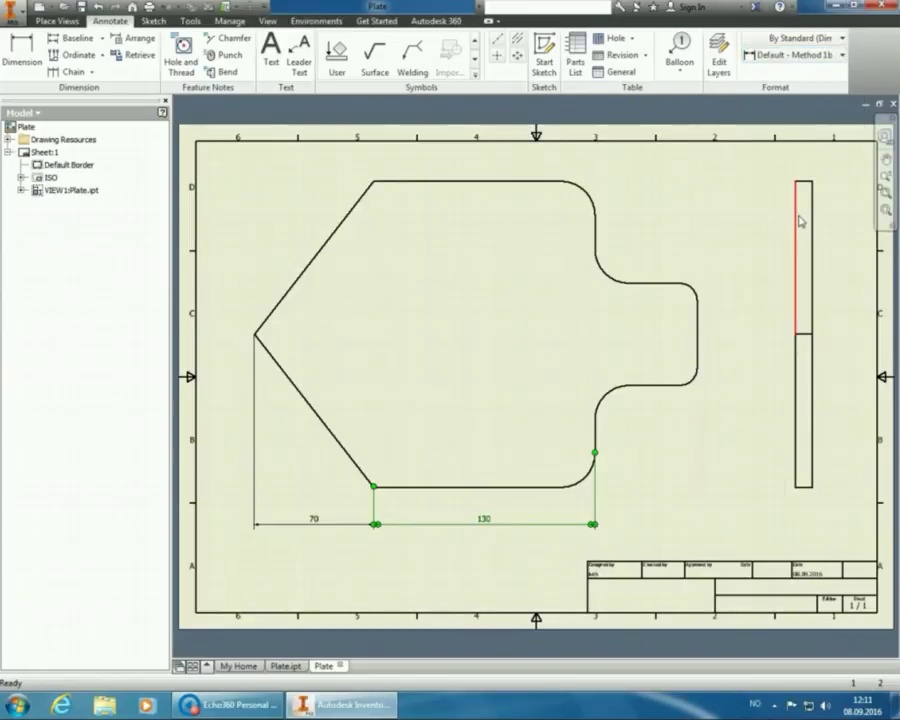